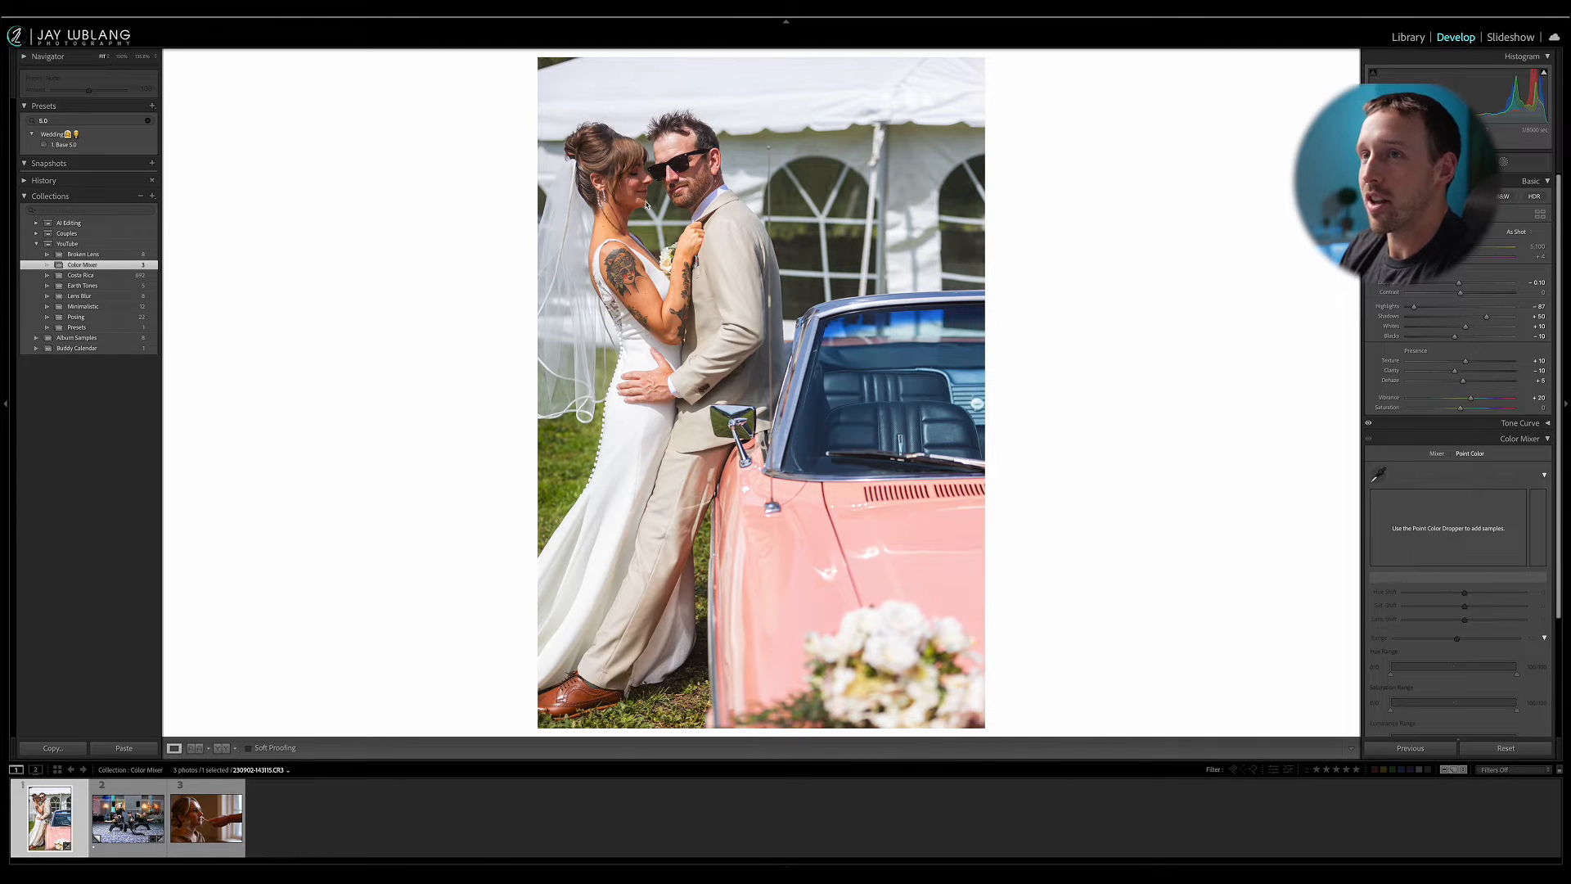
Sample the couple's skin tone in the wedding photo as a point color in the Color Mixer
{"action": "left_click_drag", "start_coordinate": [666, 205], "coordinate": [921, 185]}
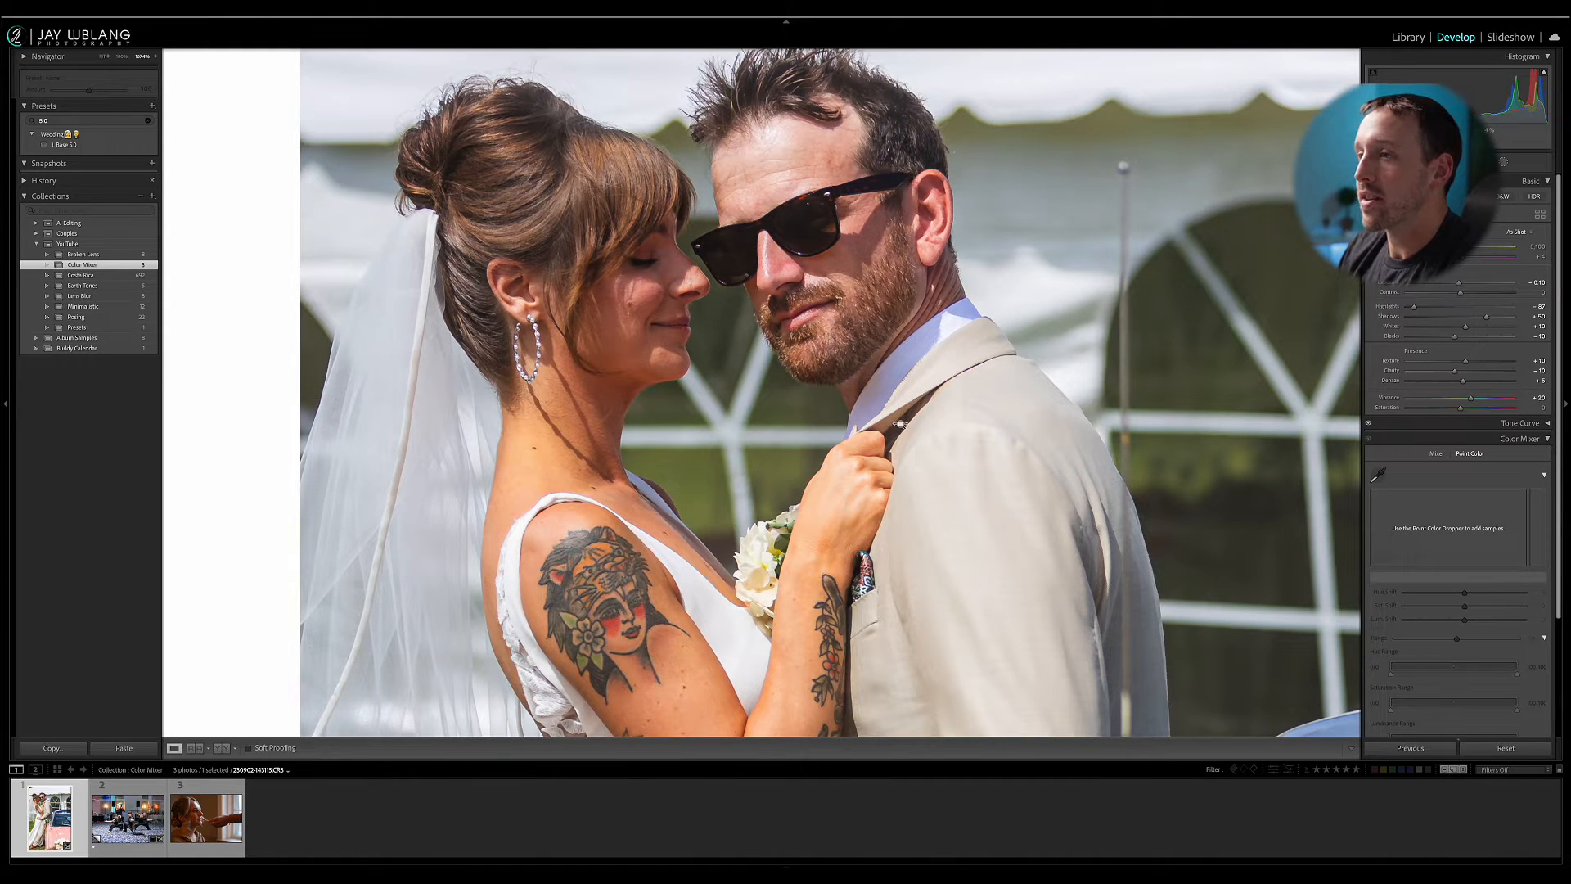
{"action": "left_click", "coordinate": [828, 399]}
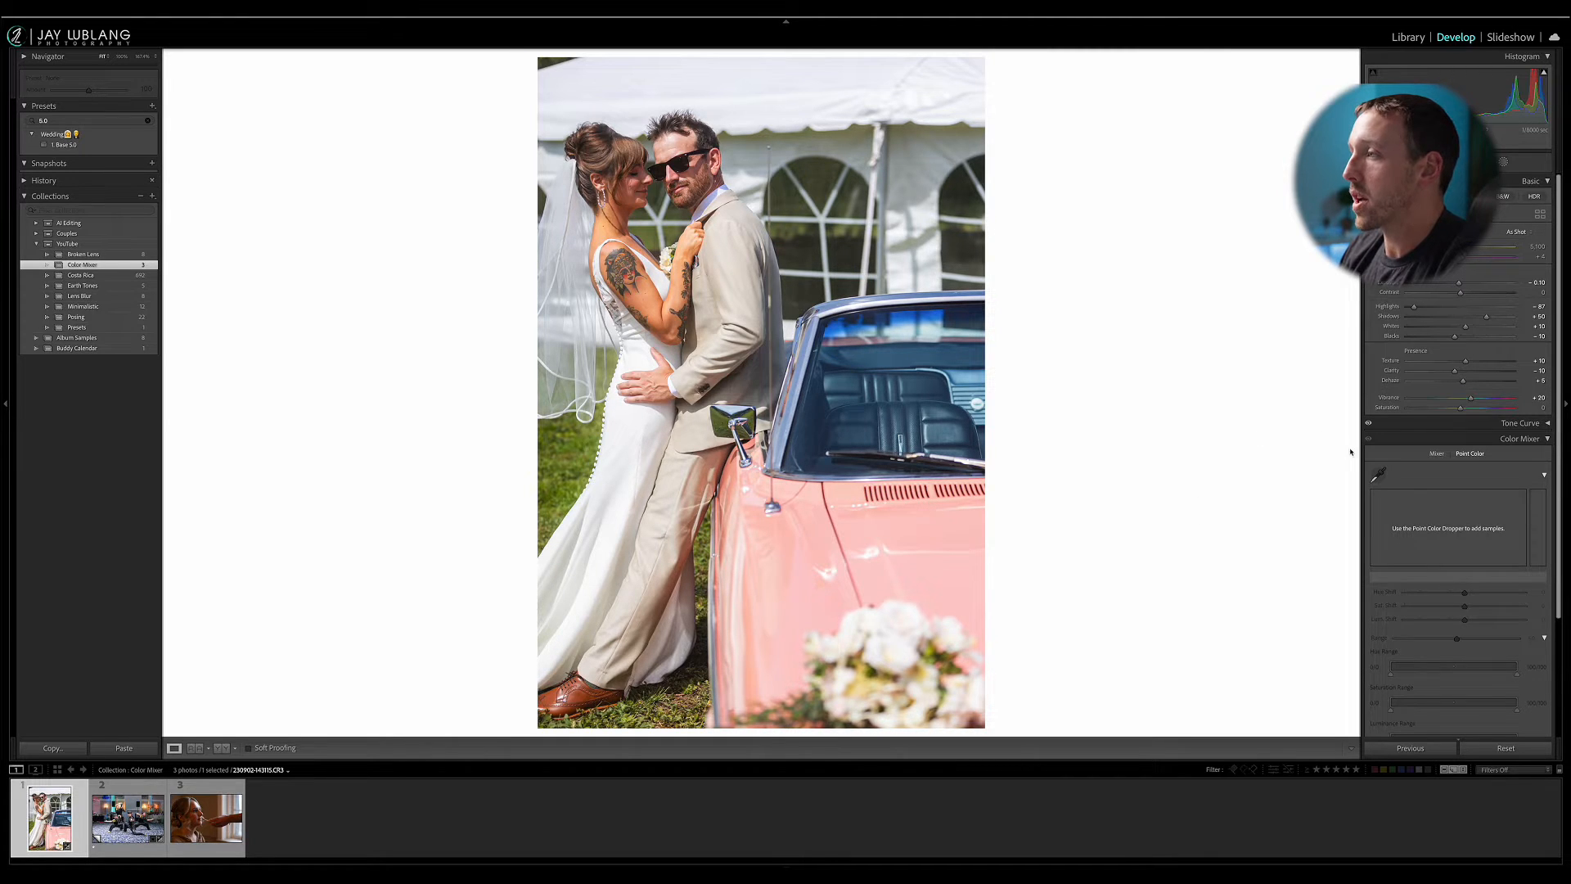
{"action": "left_click", "coordinate": [1379, 473]}
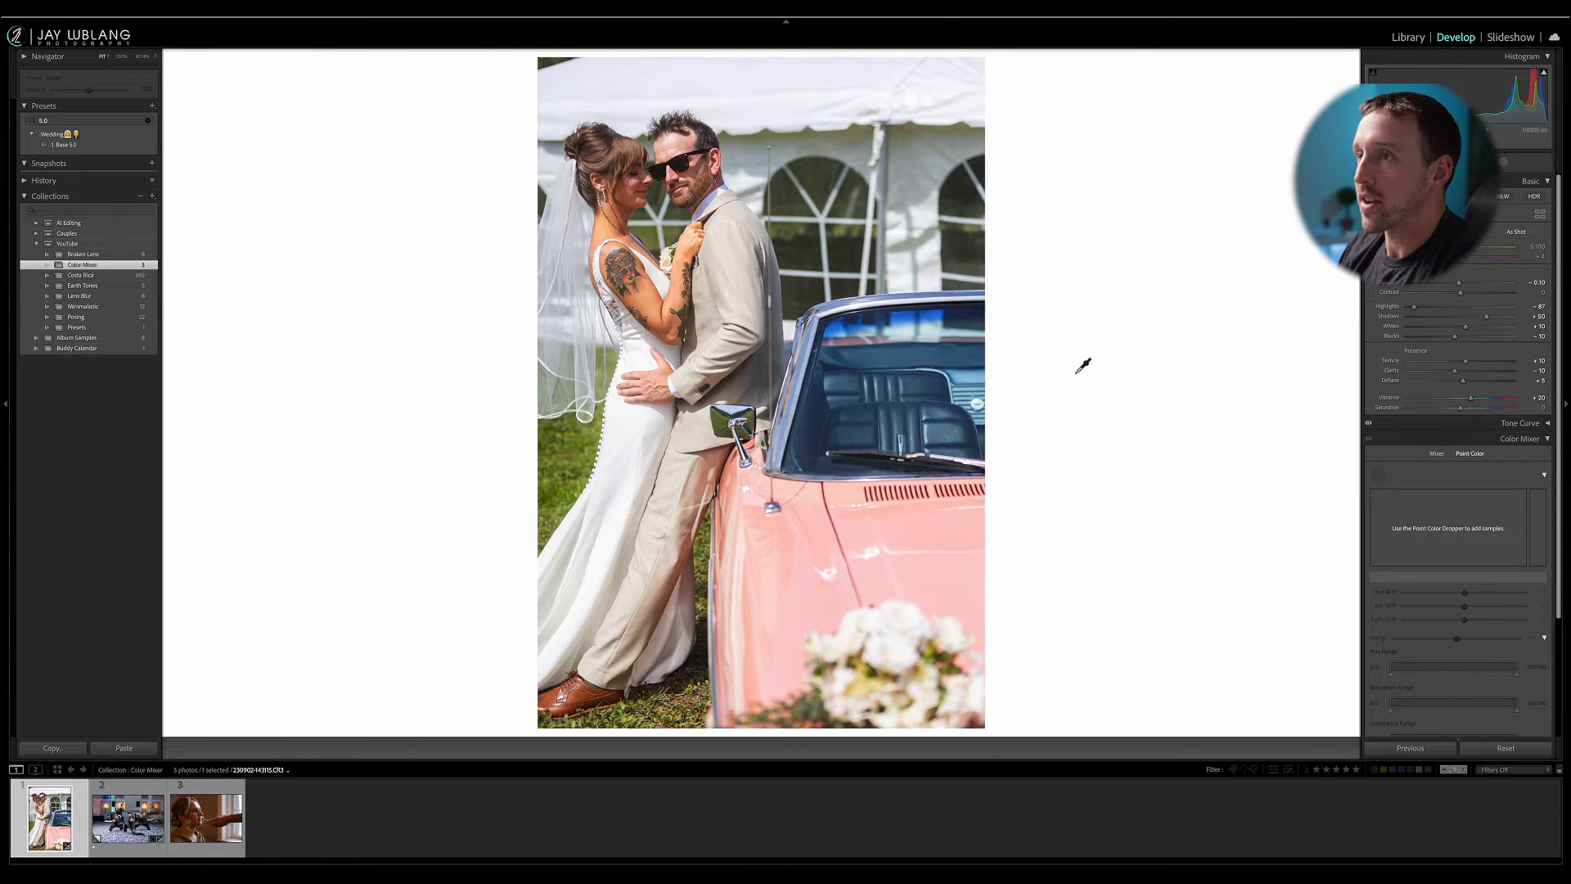
{"action": "left_click", "coordinate": [722, 224]}
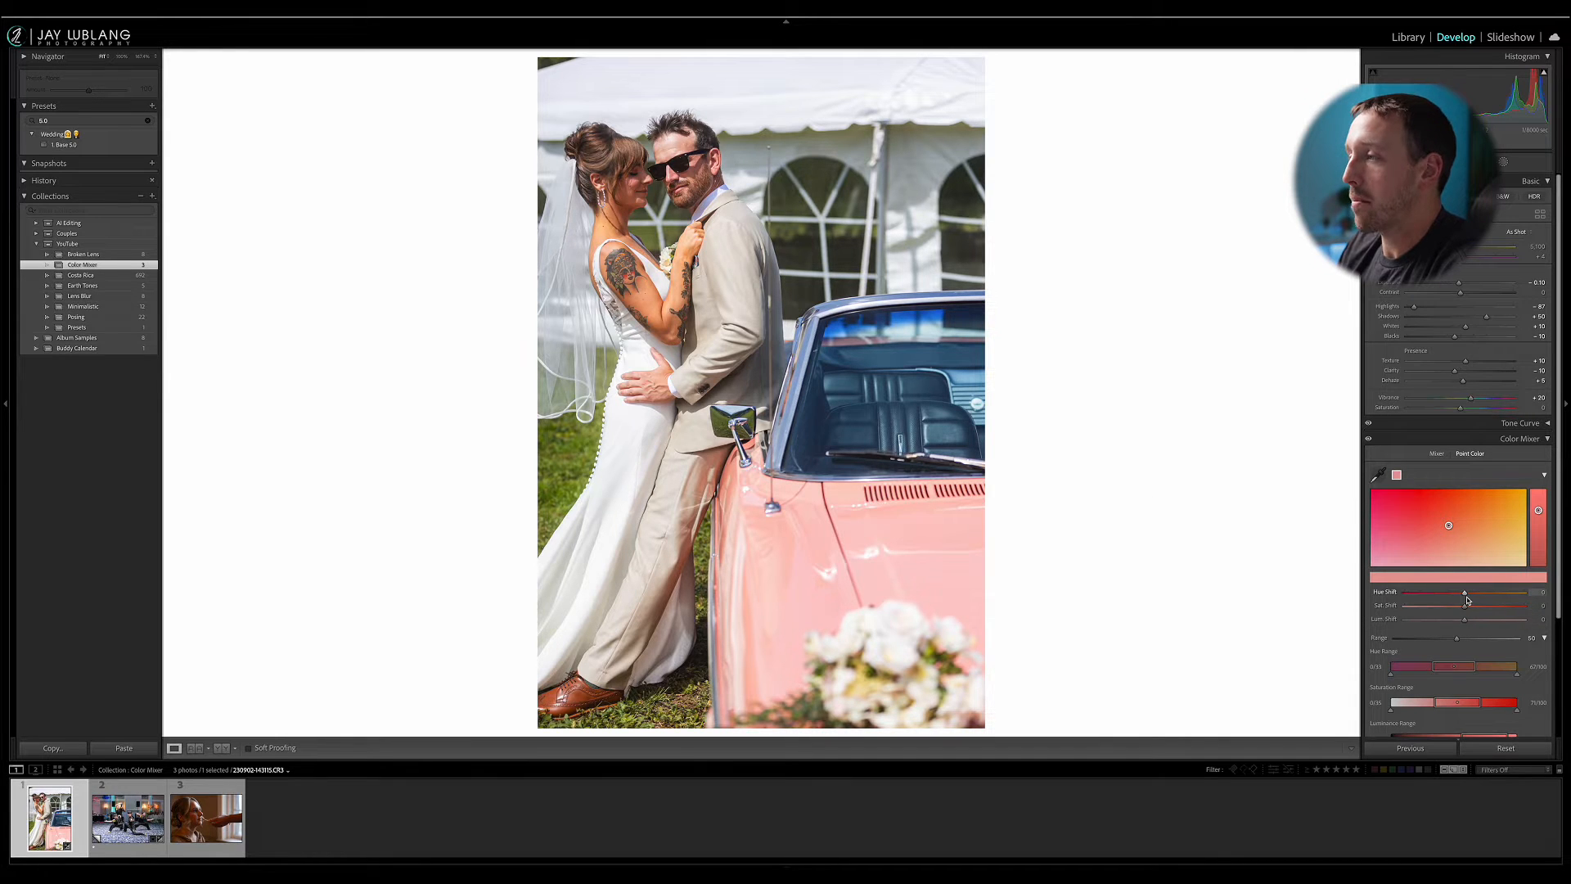
Try hue shifts of -100 and 11 on the sampled skin tone, and reset the hue shift to its default
{"action": "left_click_drag", "start_coordinate": [1466, 599], "coordinate": [1383, 591]}
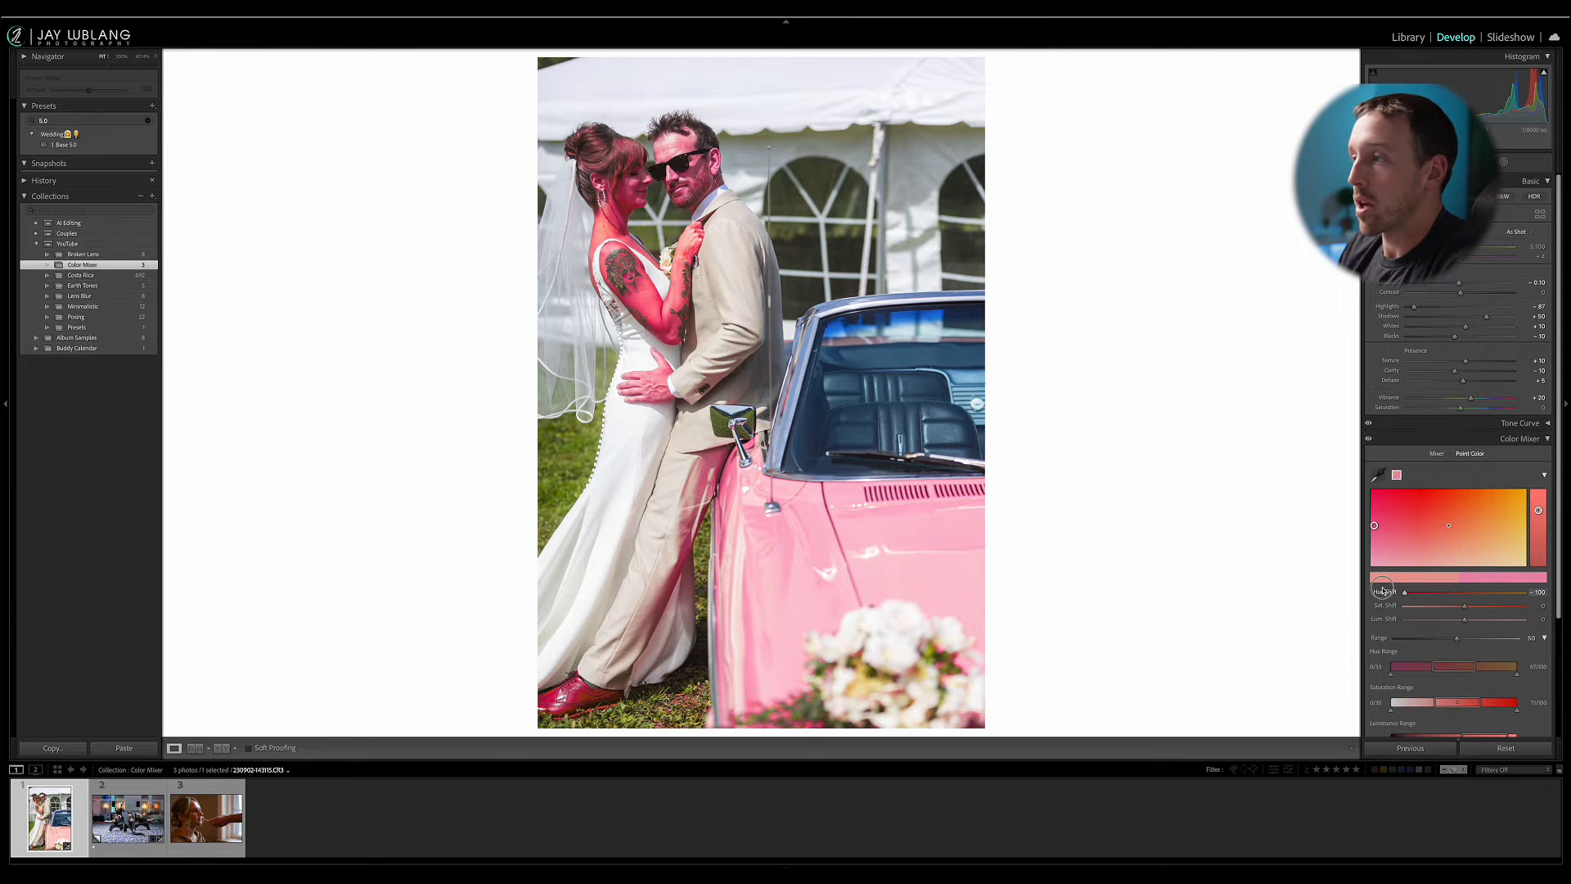
{"action": "mouse_move", "coordinate": [1383, 591]}
{"action": "left_mouse_down"}
{"action": "mouse_move", "coordinate": [1524, 592]}
{"action": "mouse_move", "coordinate": [1473, 597]}
{"action": "left_mouse_up"}
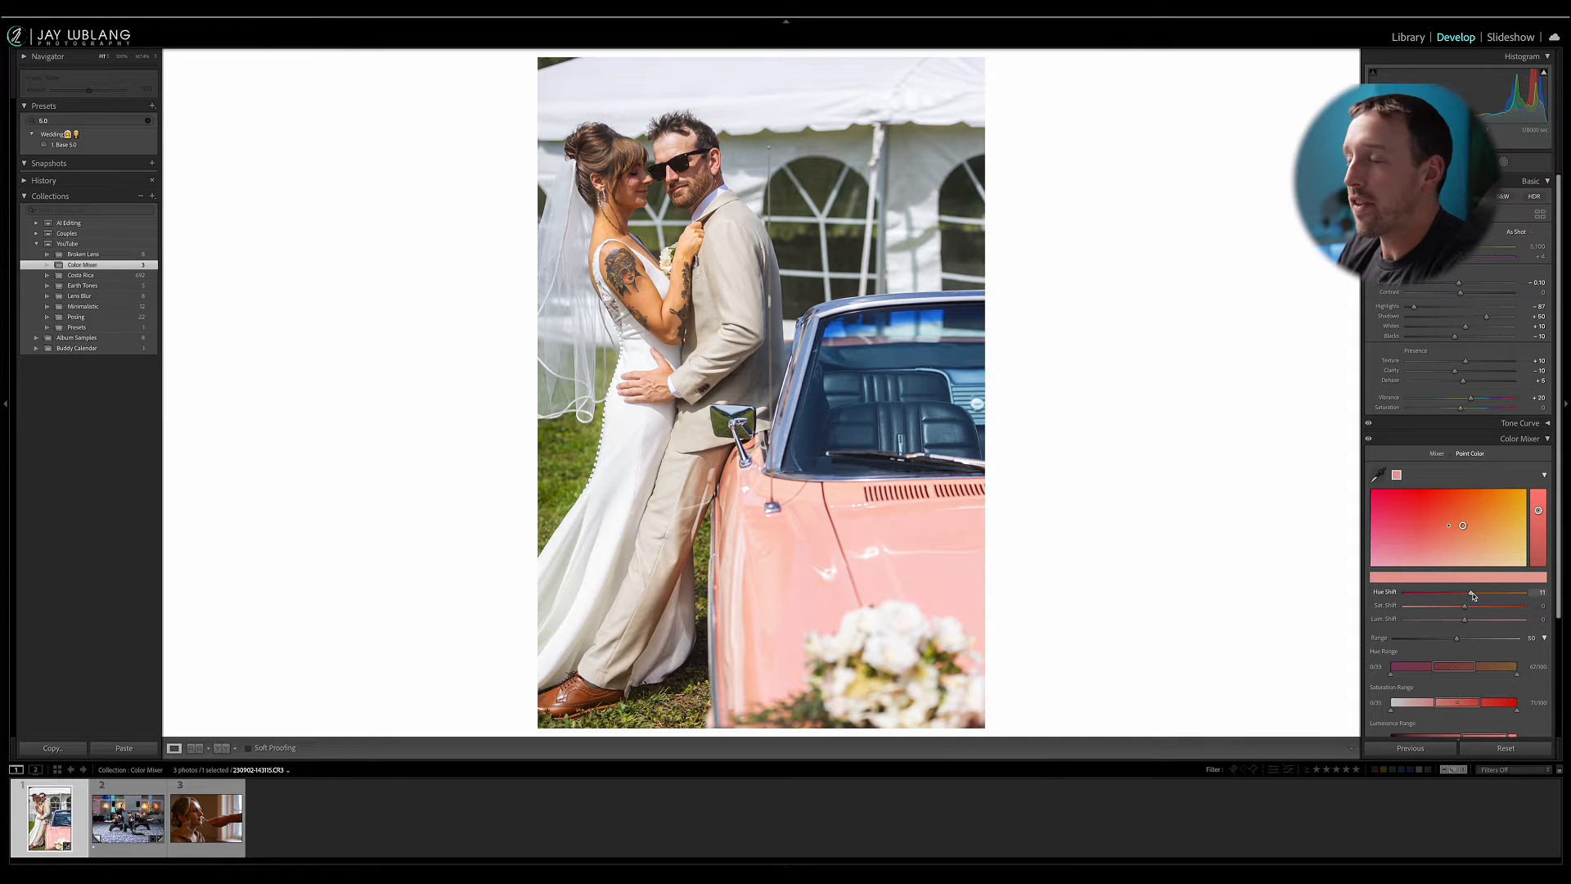
{"action": "double_click", "coordinate": [1473, 593]}
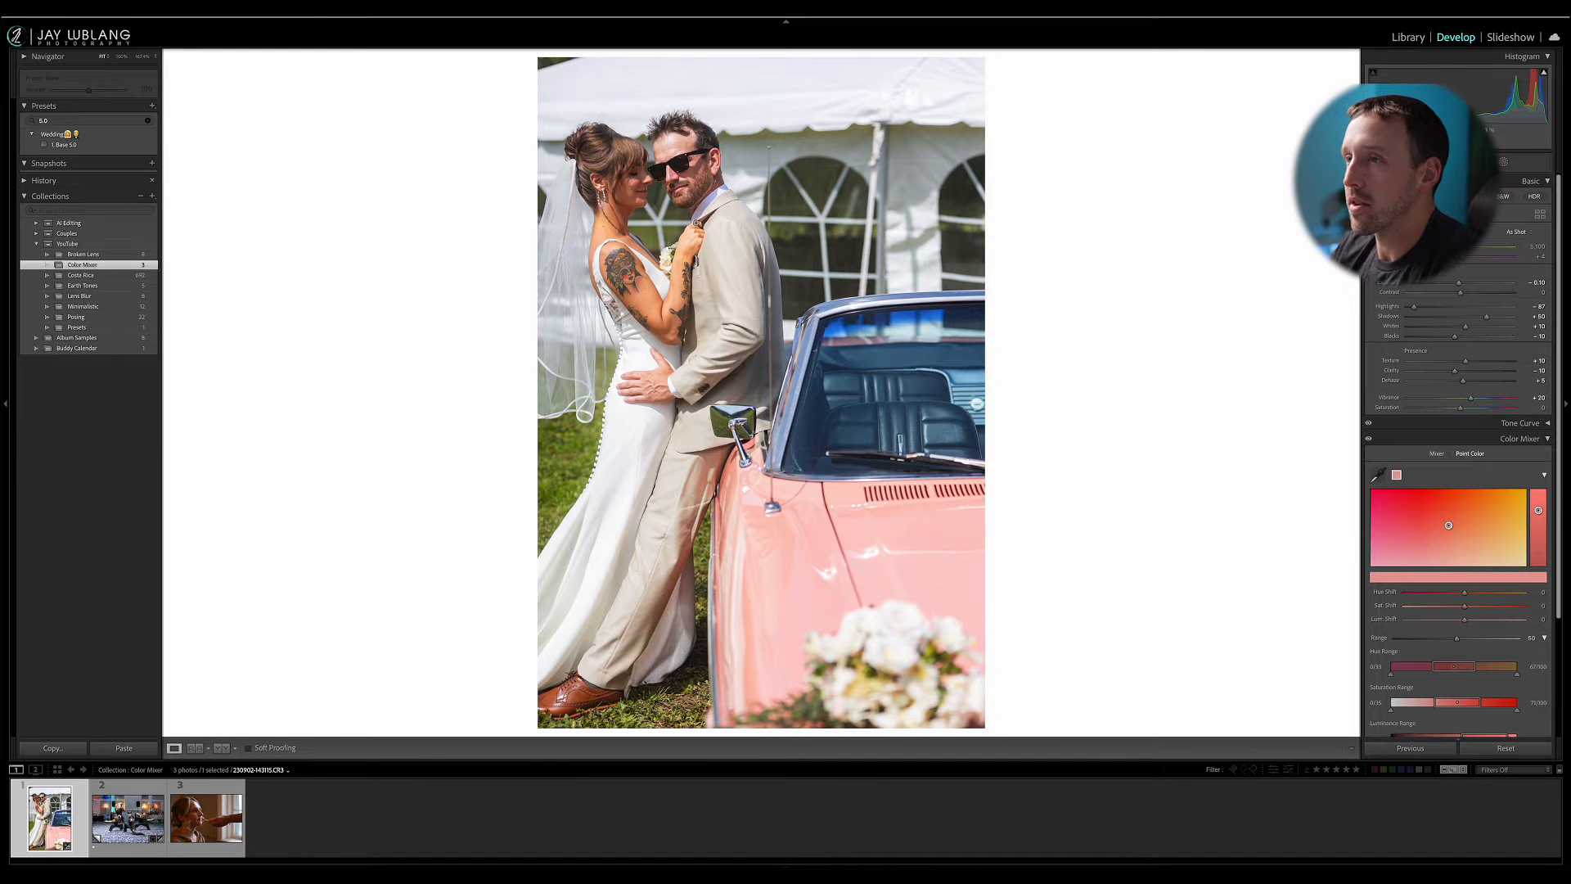
Shift the sampled skin tone's hue slightly toward orange, set its saturation shift to -10, and lower its luminance shift slightly
{"action": "left_click", "coordinate": [654, 199]}
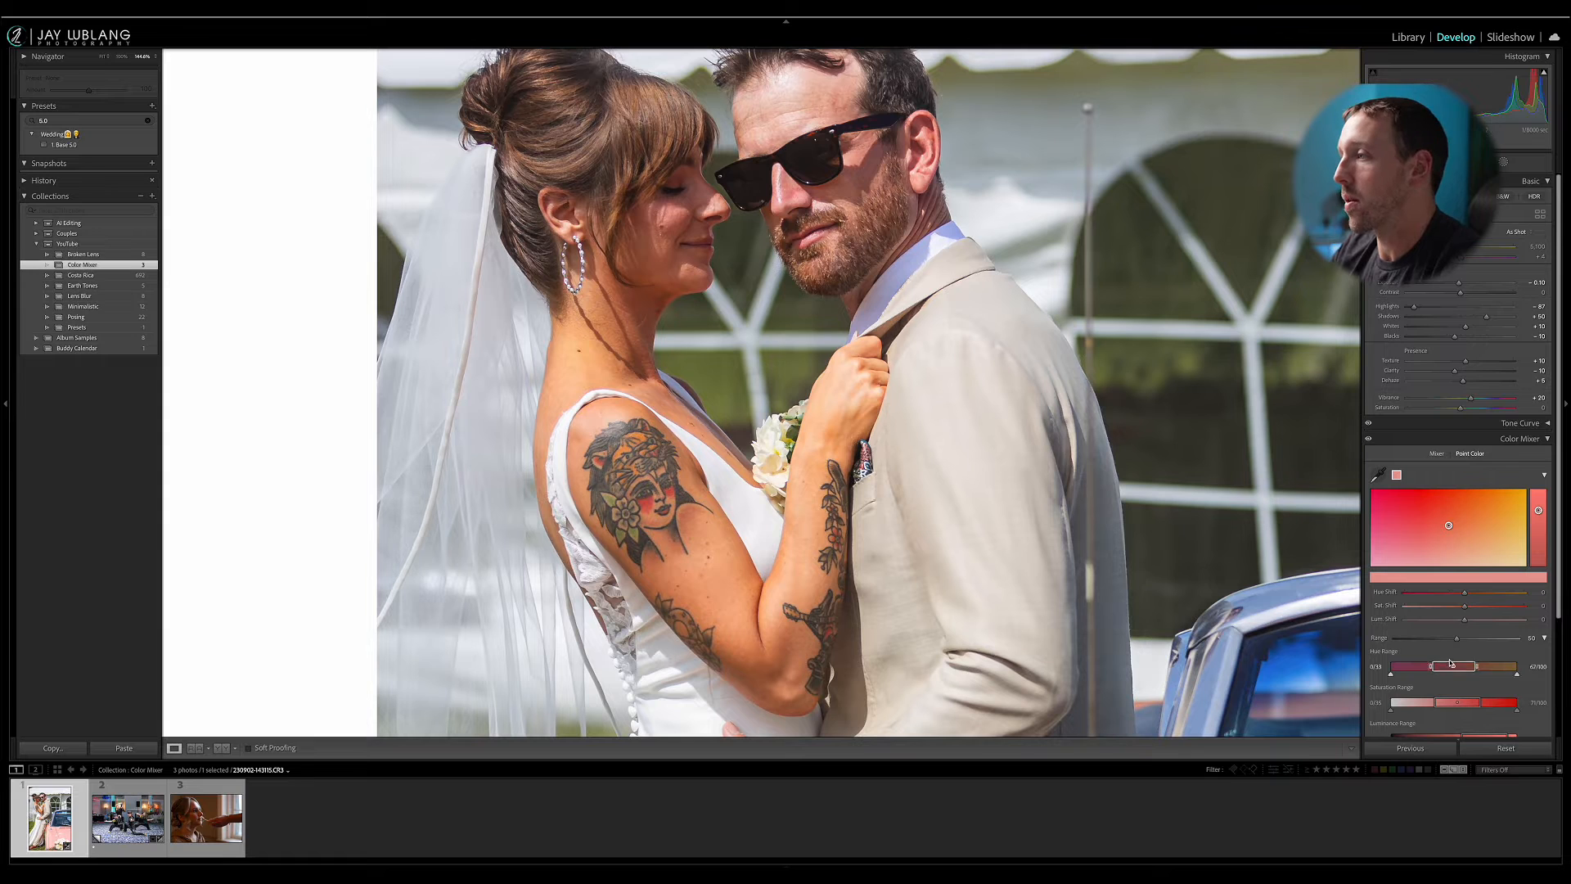
{"action": "left_click_drag", "start_coordinate": [1463, 592], "coordinate": [1468, 596]}
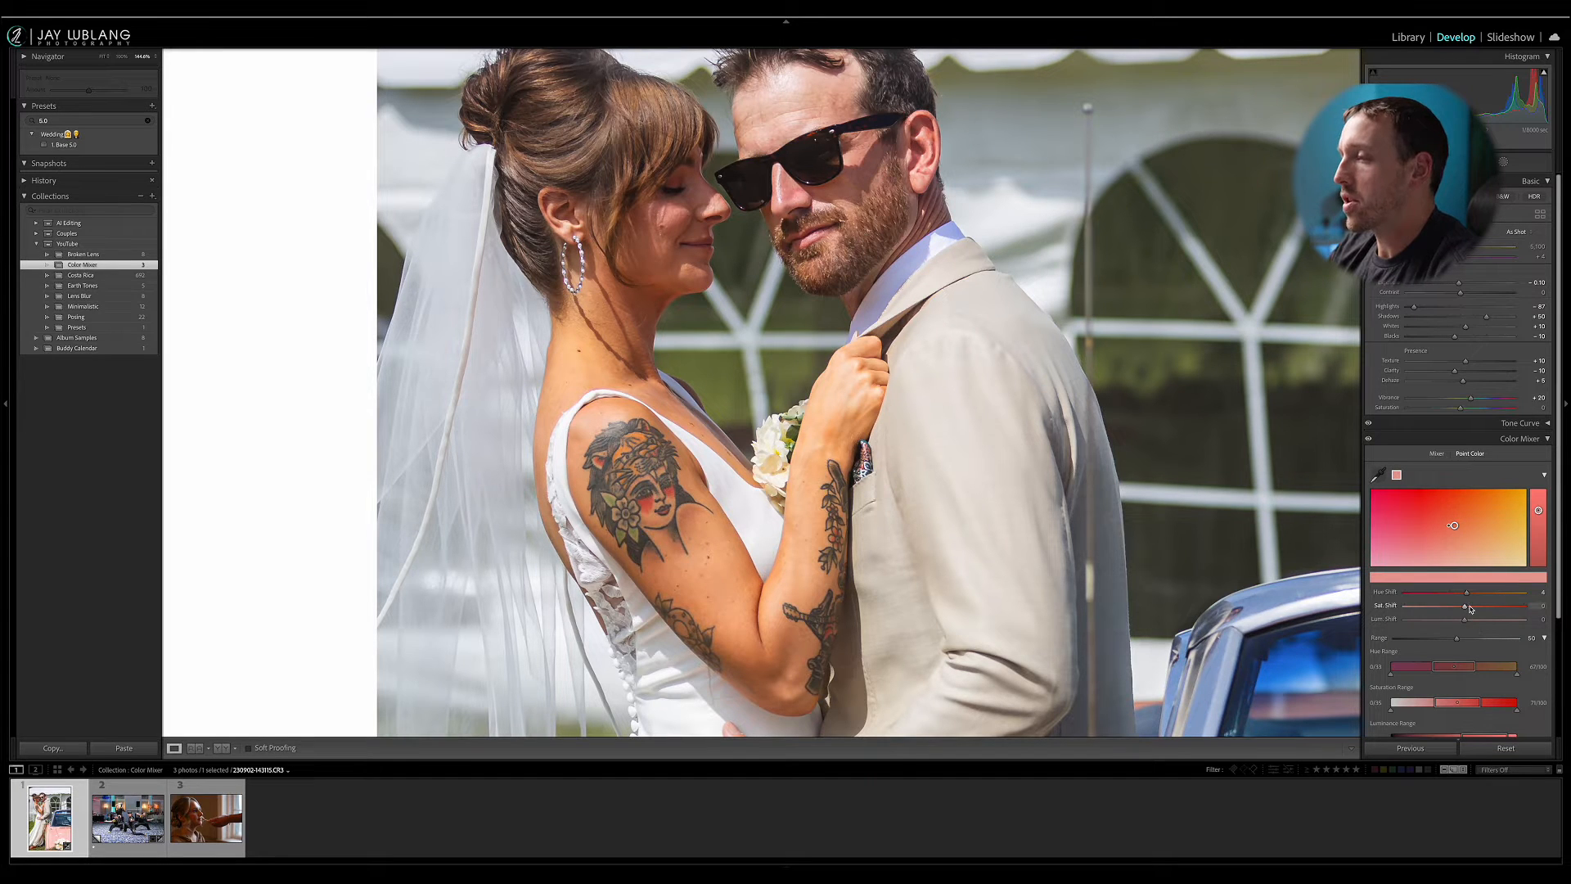
{"action": "left_click_drag", "start_coordinate": [1465, 609], "coordinate": [1458, 609]}
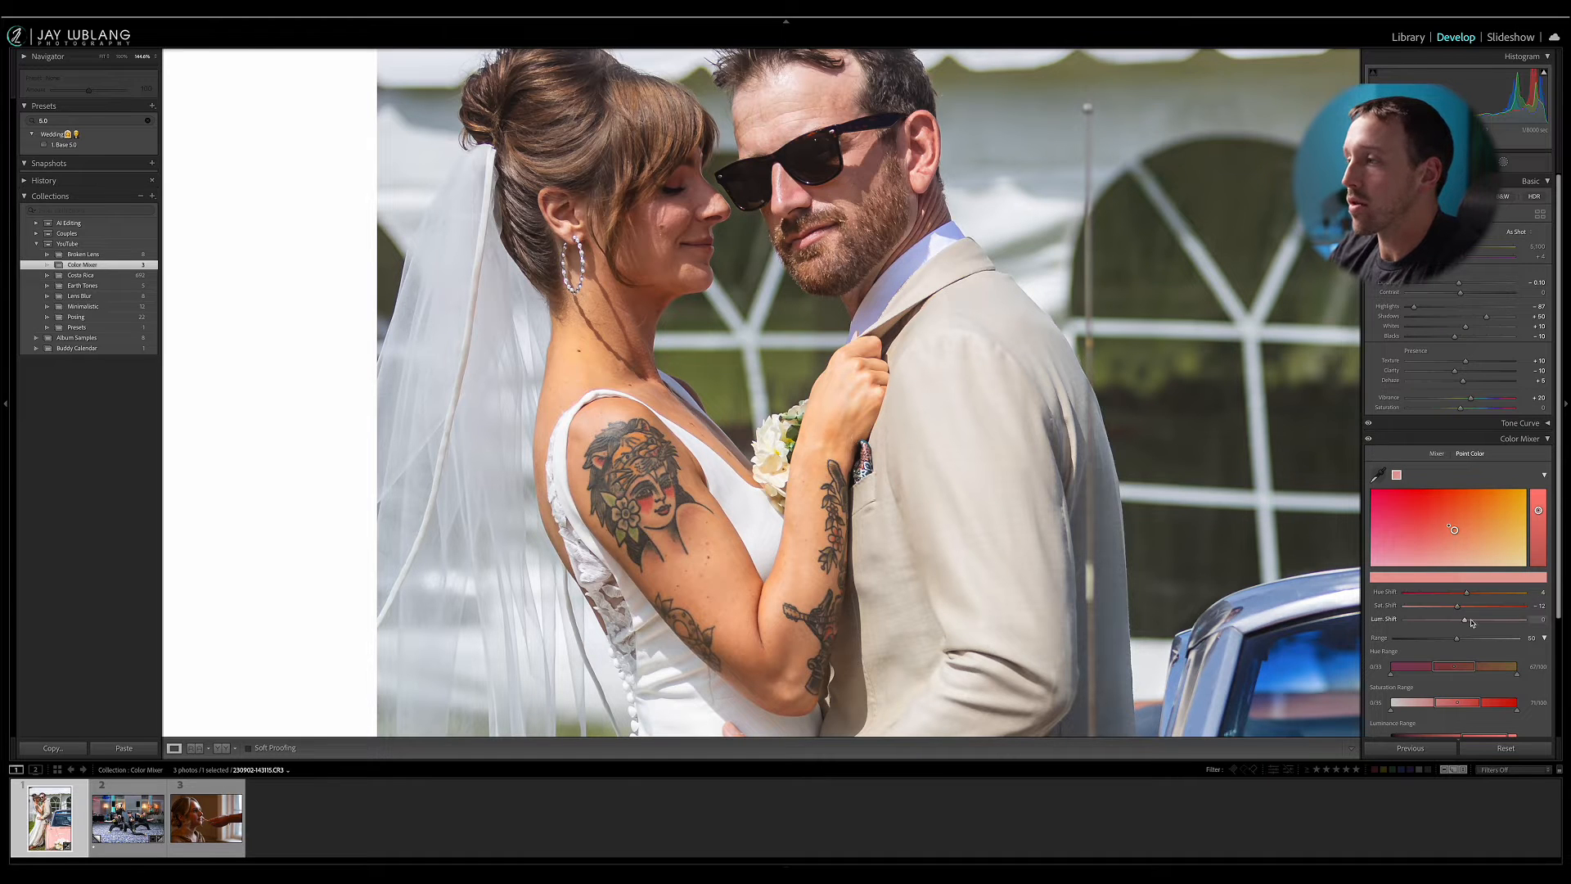
{"action": "mouse_move", "coordinate": [1458, 606]}
{"action": "left_mouse_down"}
{"action": "mouse_move", "coordinate": [1374, 603]}
{"action": "mouse_move", "coordinate": [1563, 614]}
{"action": "left_mouse_up"}
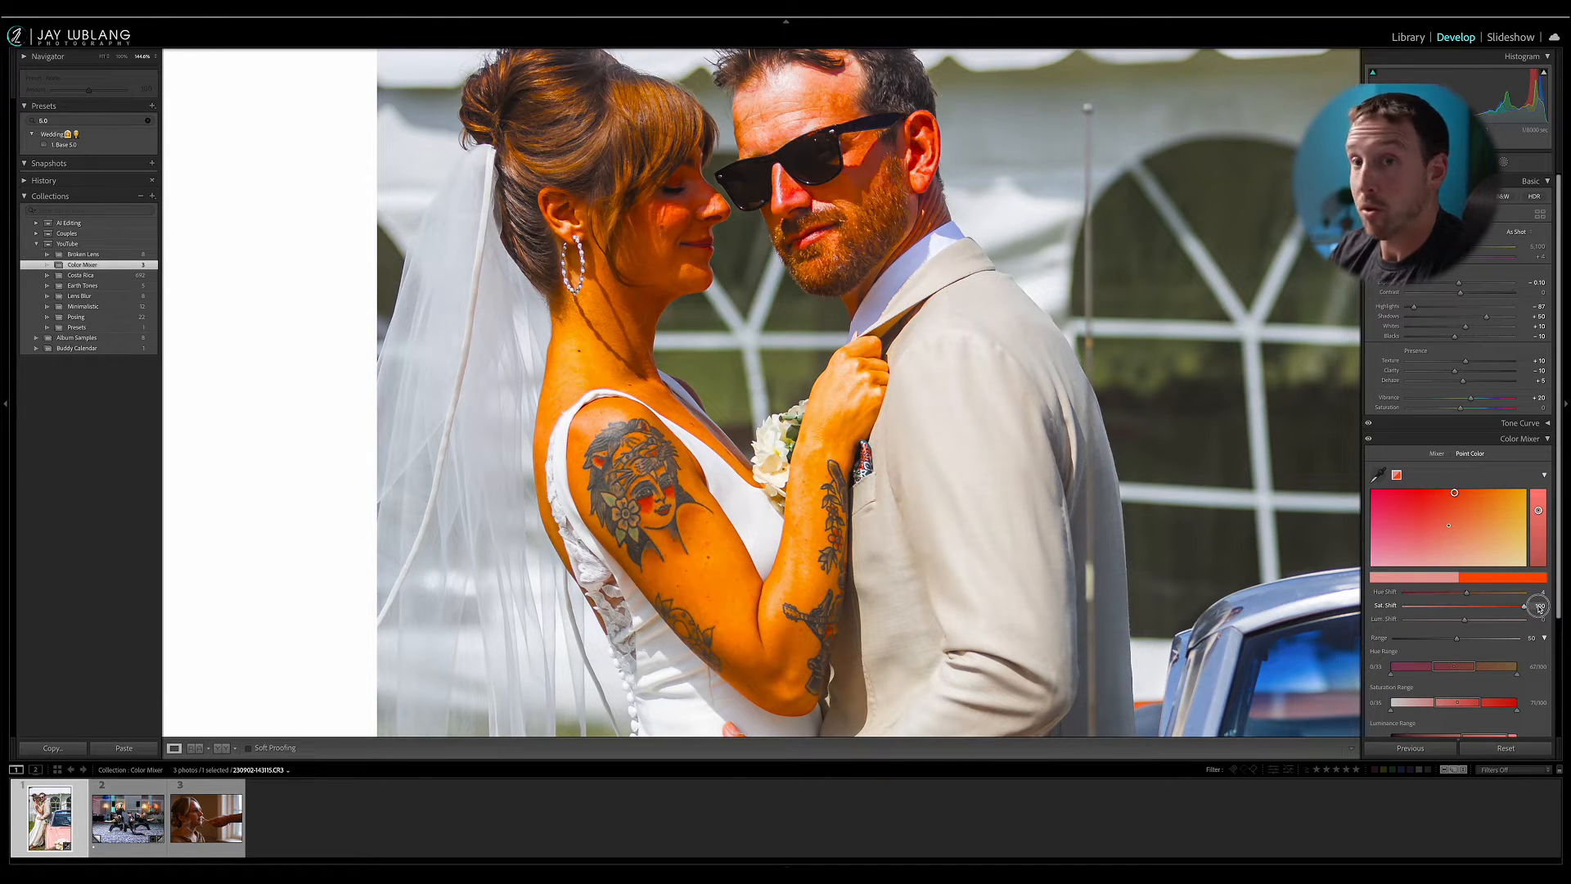
{"action": "left_click_drag", "start_coordinate": [1539, 607], "coordinate": [1468, 607]}
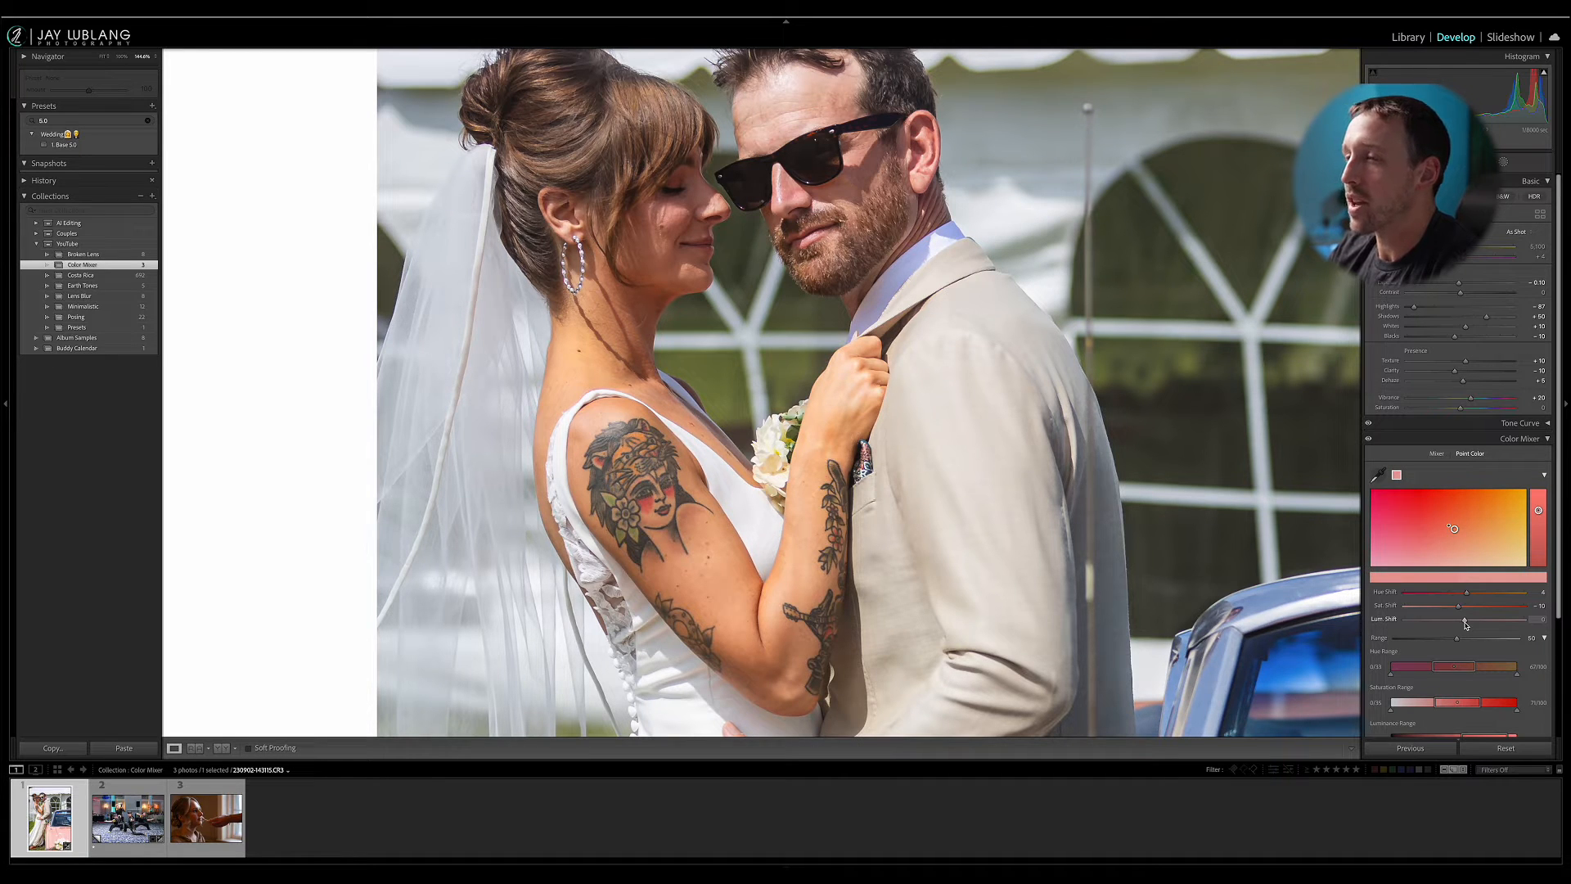
{"action": "left_click", "coordinate": [1464, 623]}
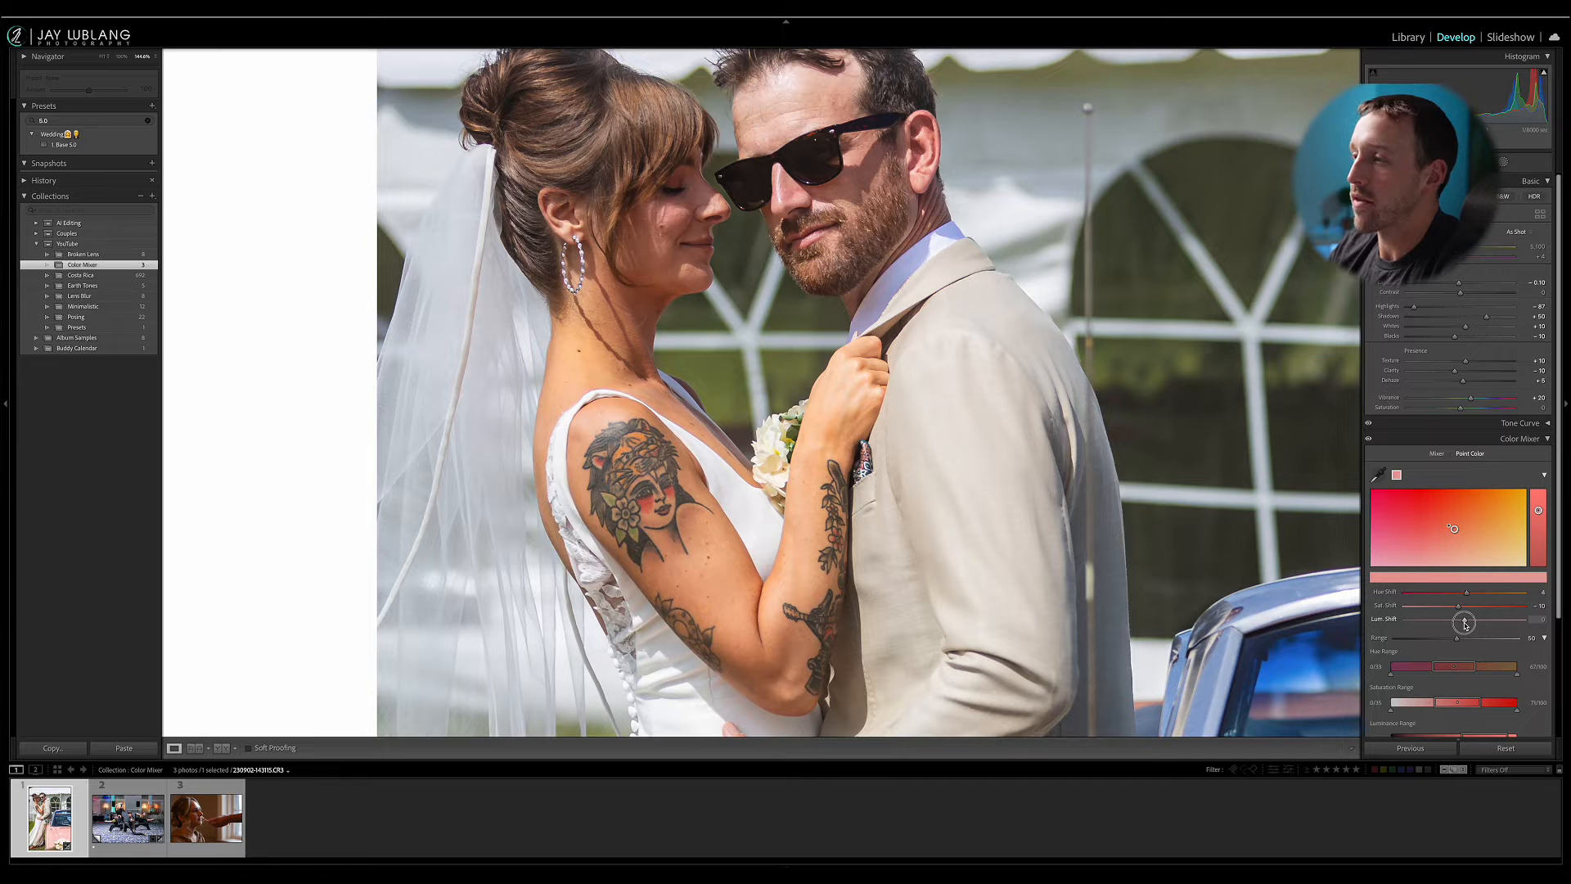
{"action": "left_click_drag", "start_coordinate": [1464, 624], "coordinate": [1464, 625]}
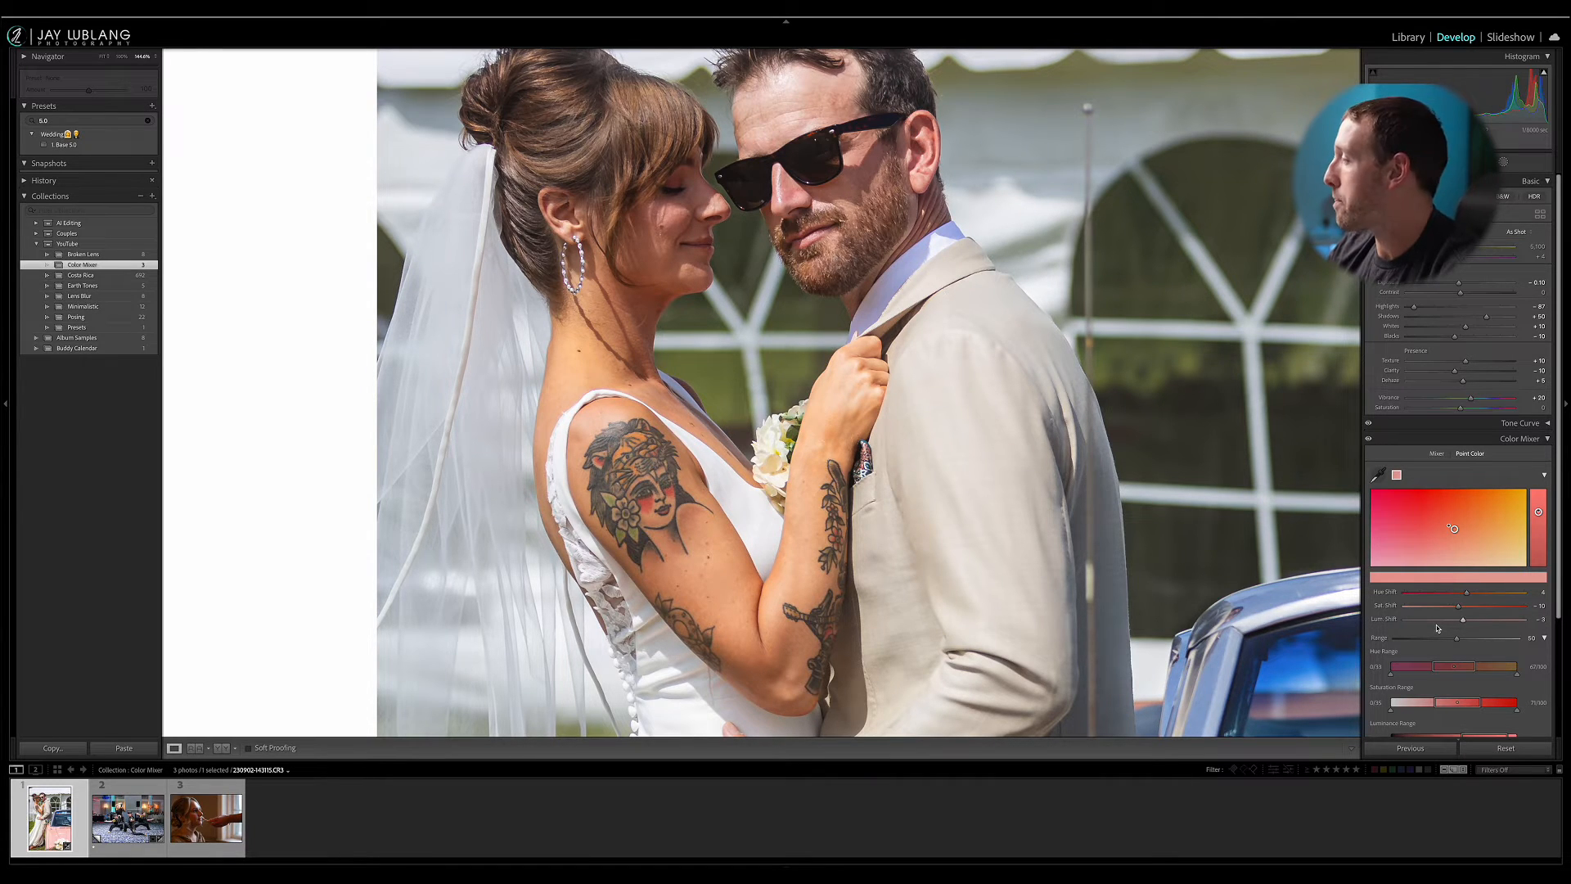
Widen the hue range of the sampled skin tone on both its red and orange sides
{"action": "scroll", "coordinate": [1437, 627], "scroll_direction": "down", "scroll_amount": 2}
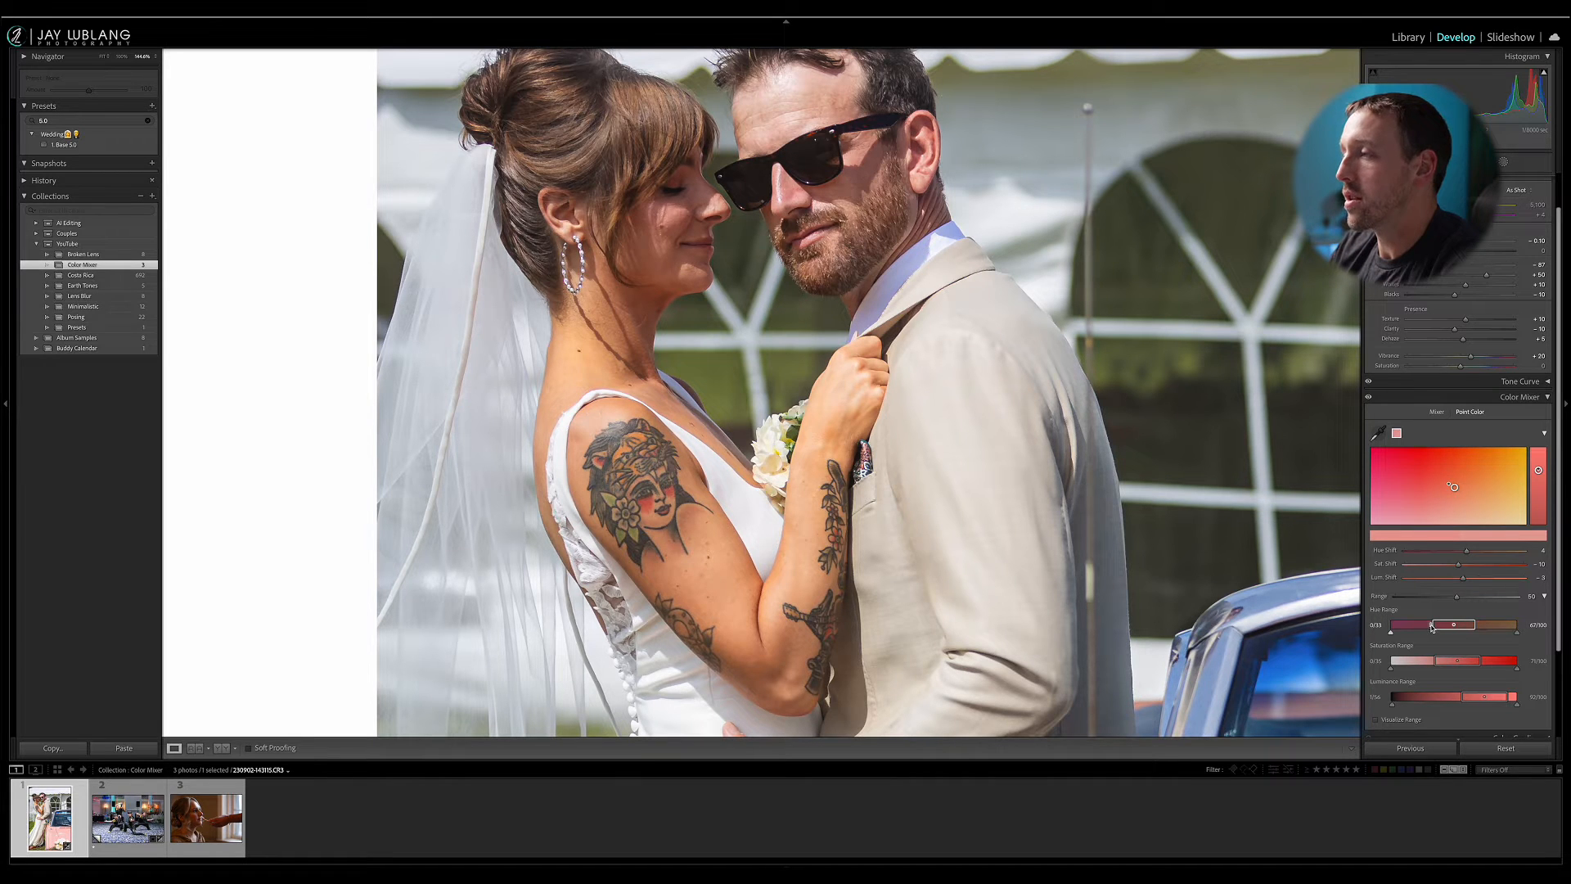
{"action": "left_click_drag", "start_coordinate": [1431, 627], "coordinate": [1483, 627]}
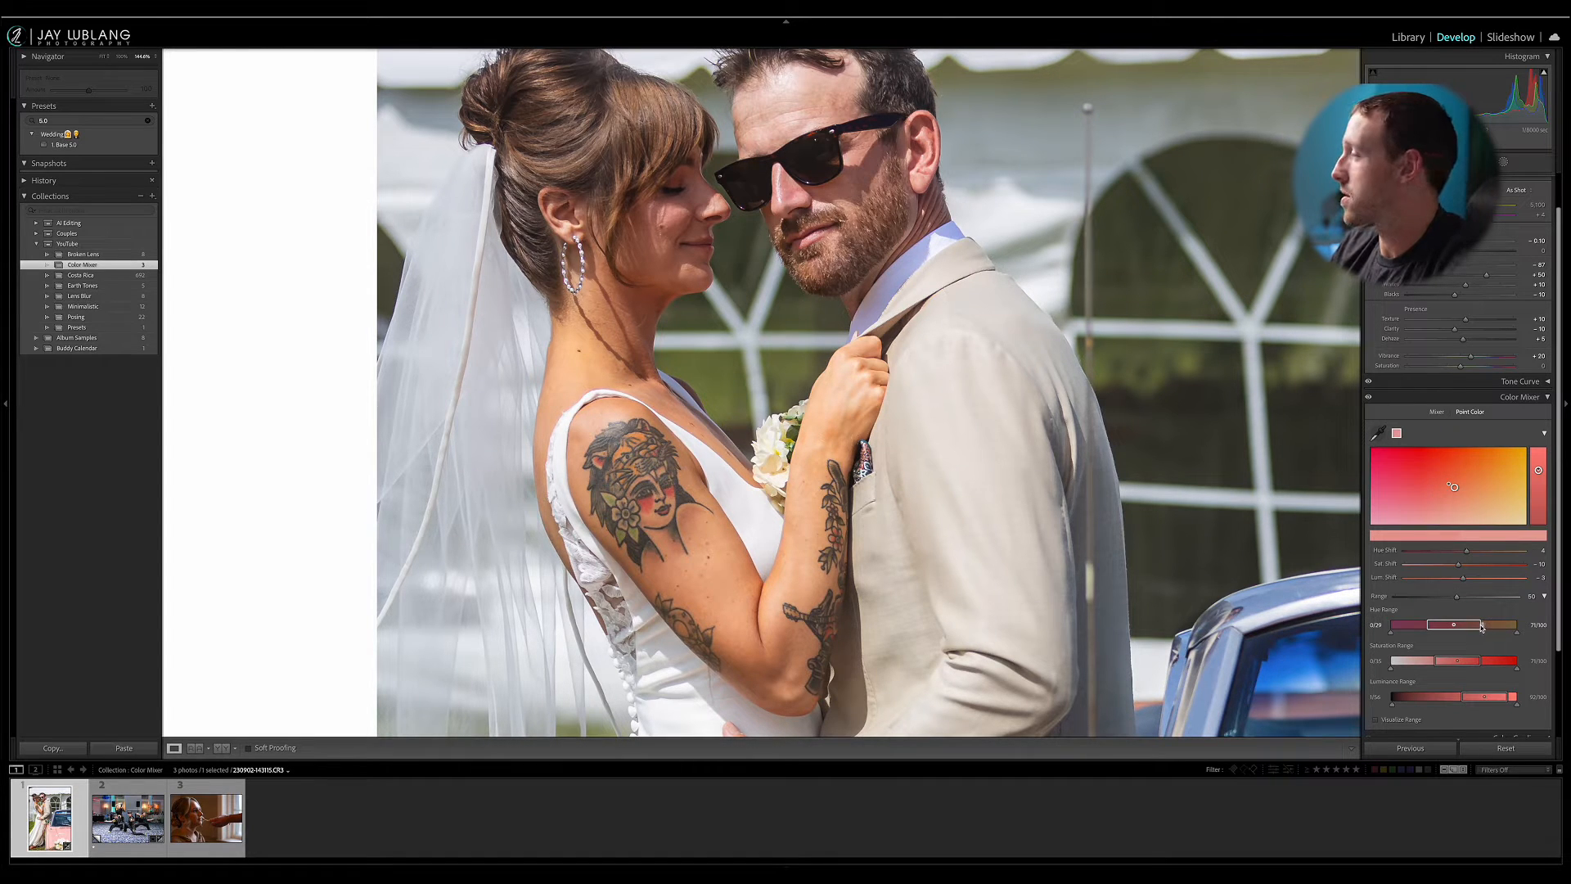
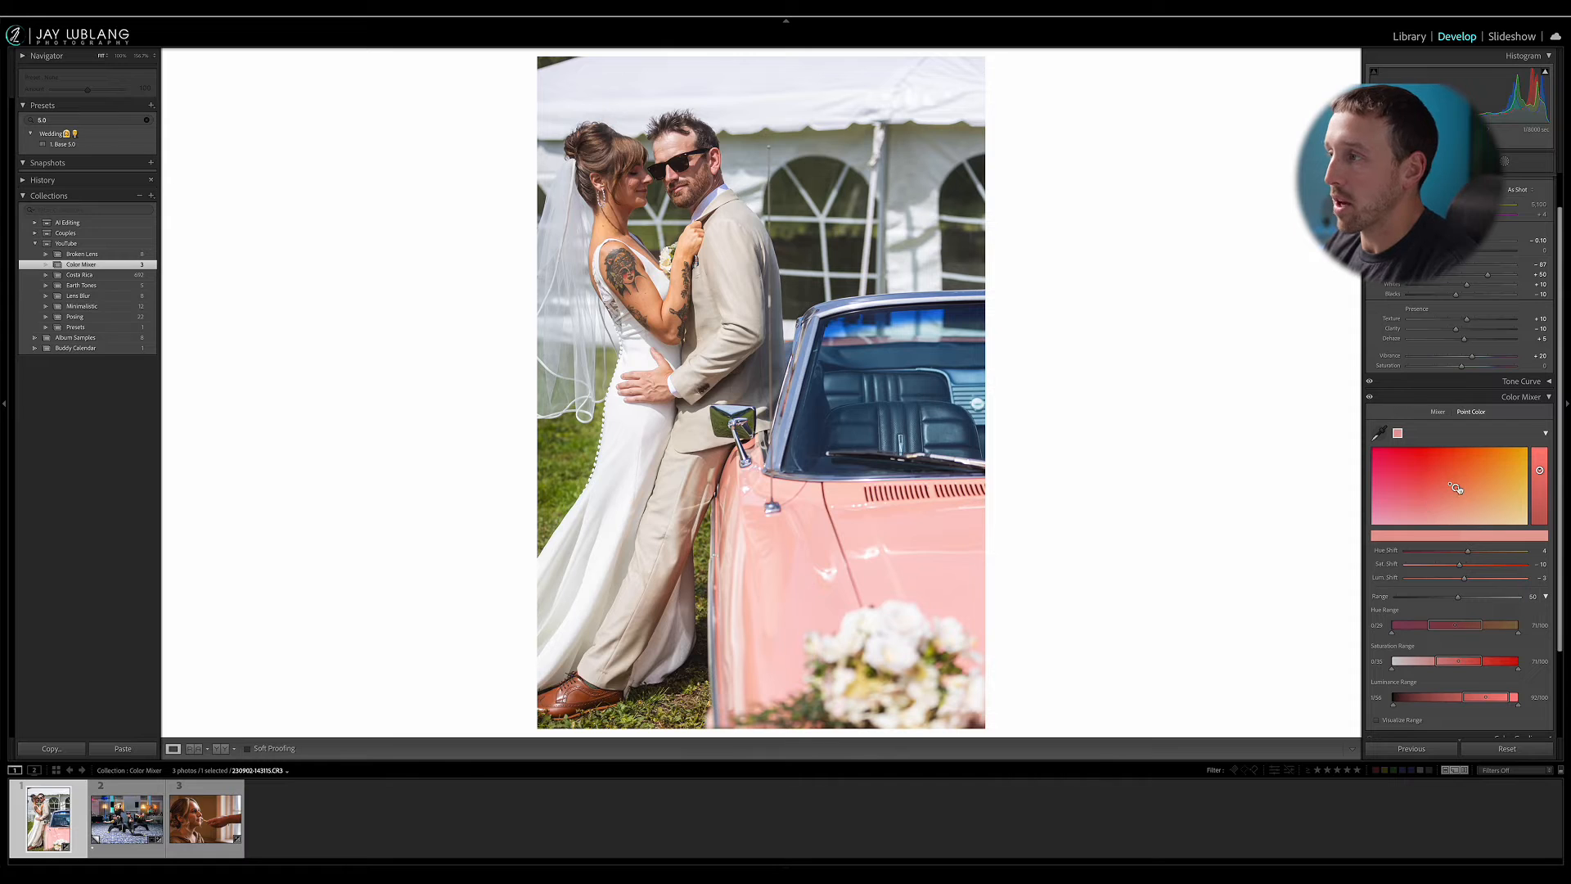
Try adjusting the sample's hue and saturation in the color field, undo that change, and test its luminance strip
{"action": "mouse_move", "coordinate": [1455, 488]}
{"action": "left_mouse_down"}
{"action": "mouse_move", "coordinate": [1465, 463]}
{"action": "mouse_move", "coordinate": [1453, 504]}
{"action": "mouse_move", "coordinate": [1467, 507]}
{"action": "left_mouse_up"}
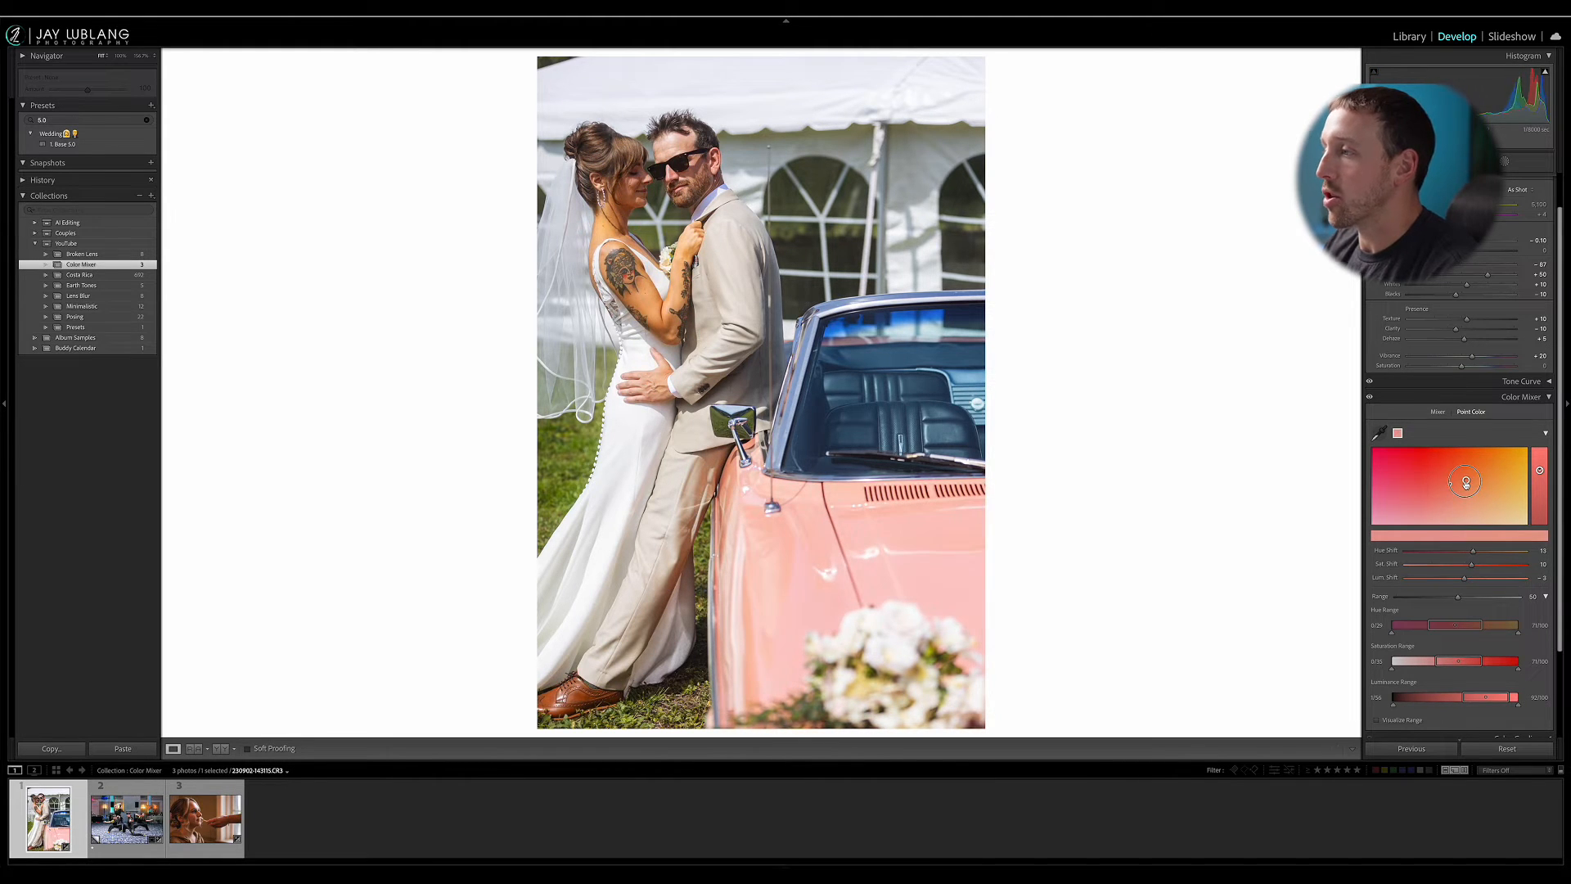
{"action": "key", "text": "ctrl+z"}
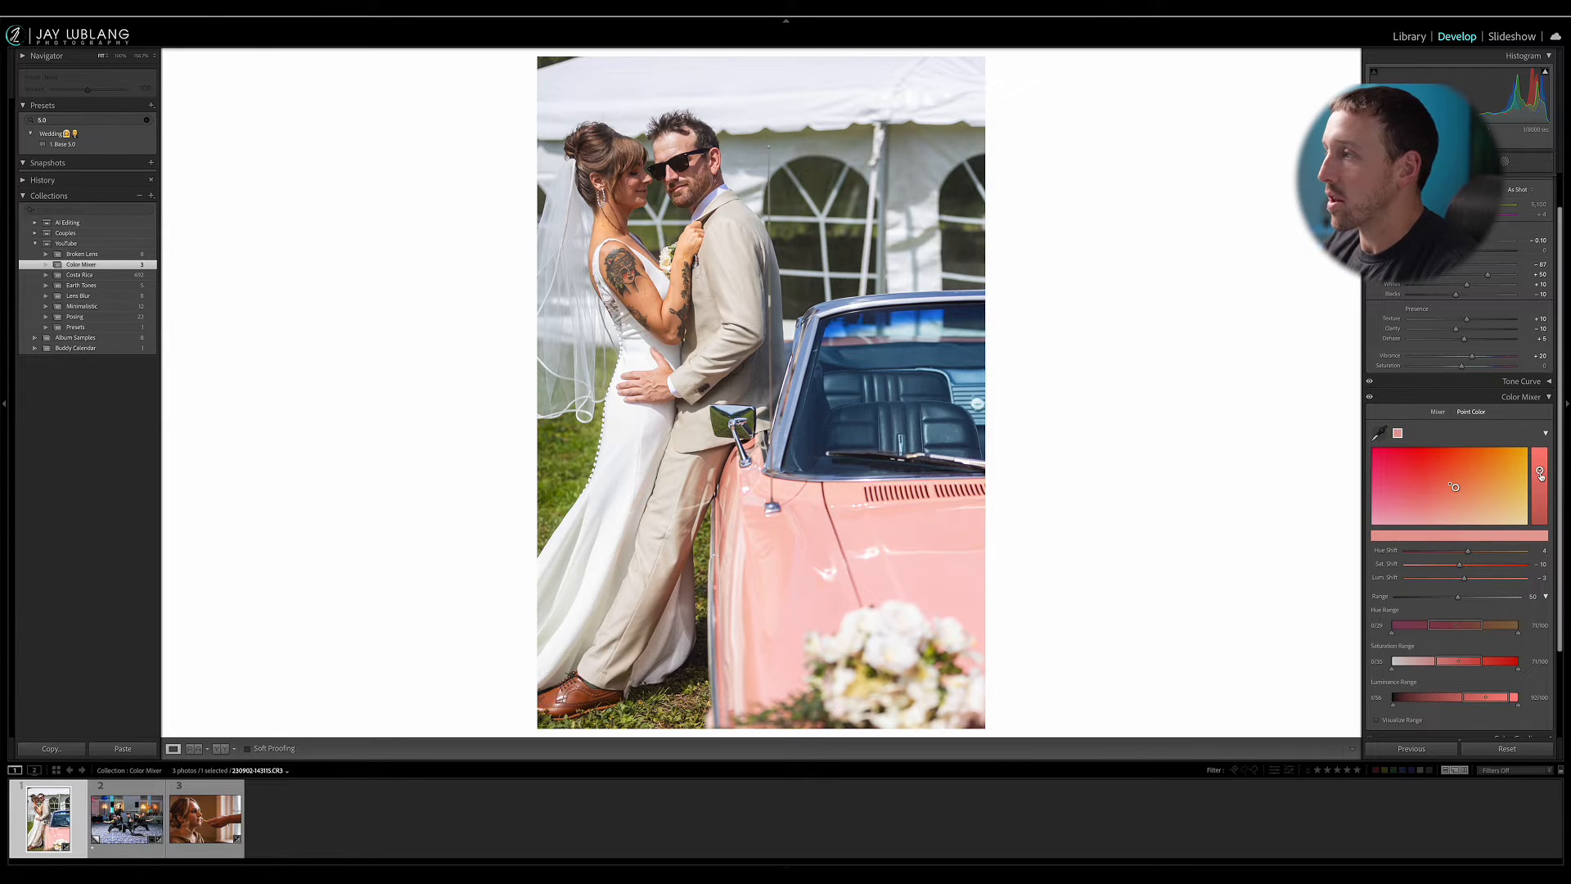
{"action": "mouse_move", "coordinate": [1540, 475]}
{"action": "left_mouse_down"}
{"action": "mouse_move", "coordinate": [1539, 494]}
{"action": "mouse_move", "coordinate": [1540, 455]}
{"action": "mouse_move", "coordinate": [1540, 491]}
{"action": "mouse_move", "coordinate": [1540, 470]}
{"action": "left_mouse_up"}
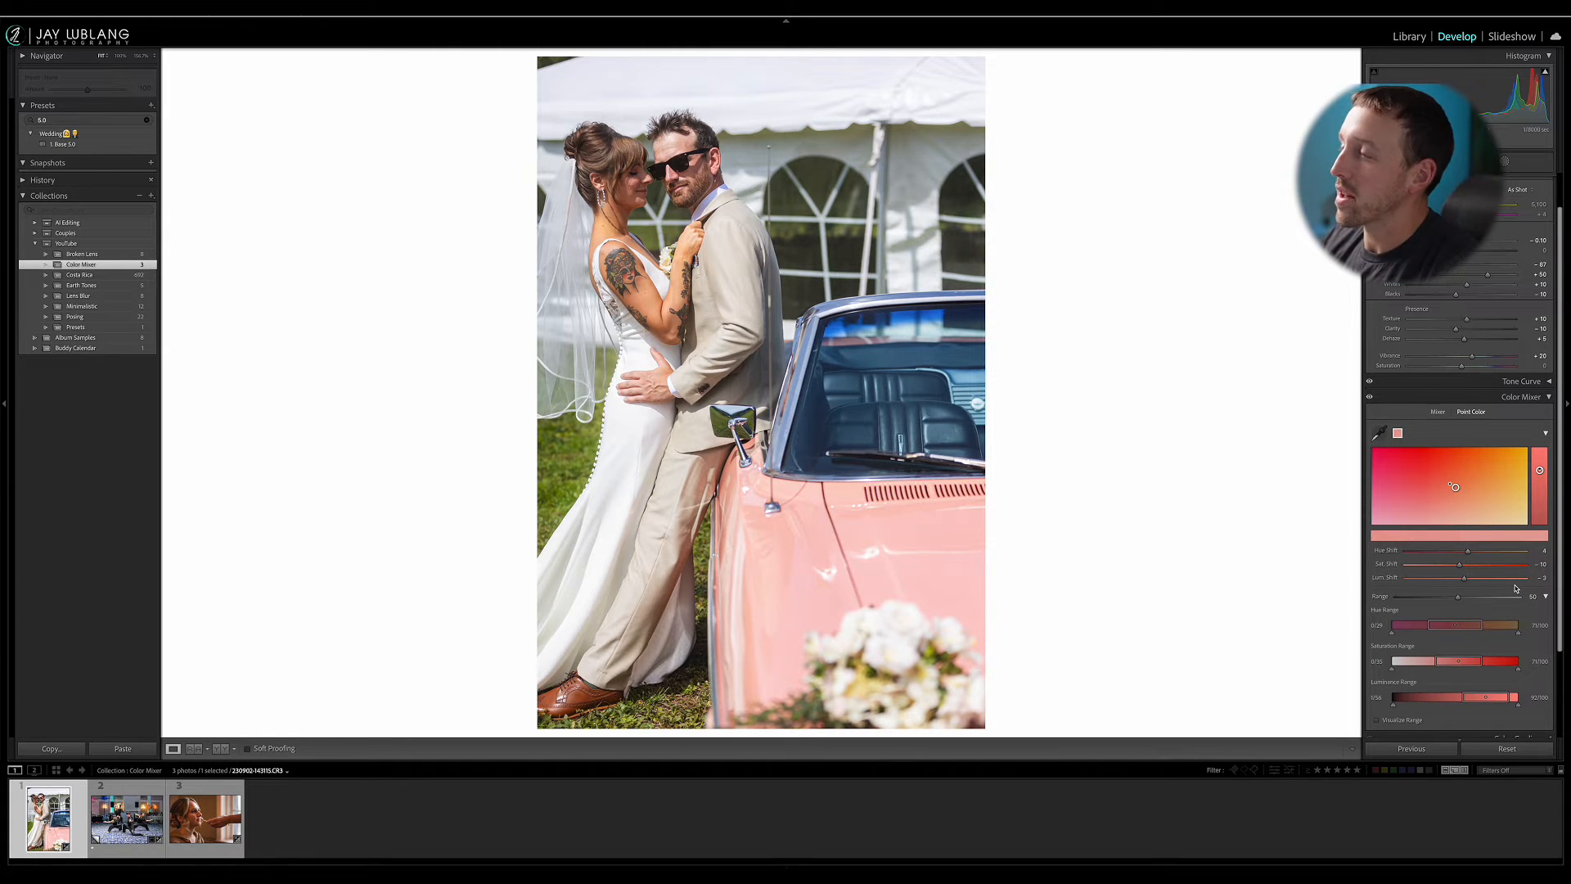
Open the martial arts performance photo and sample the front performer's skin tone as a point color
{"action": "key", "text": "Right"}
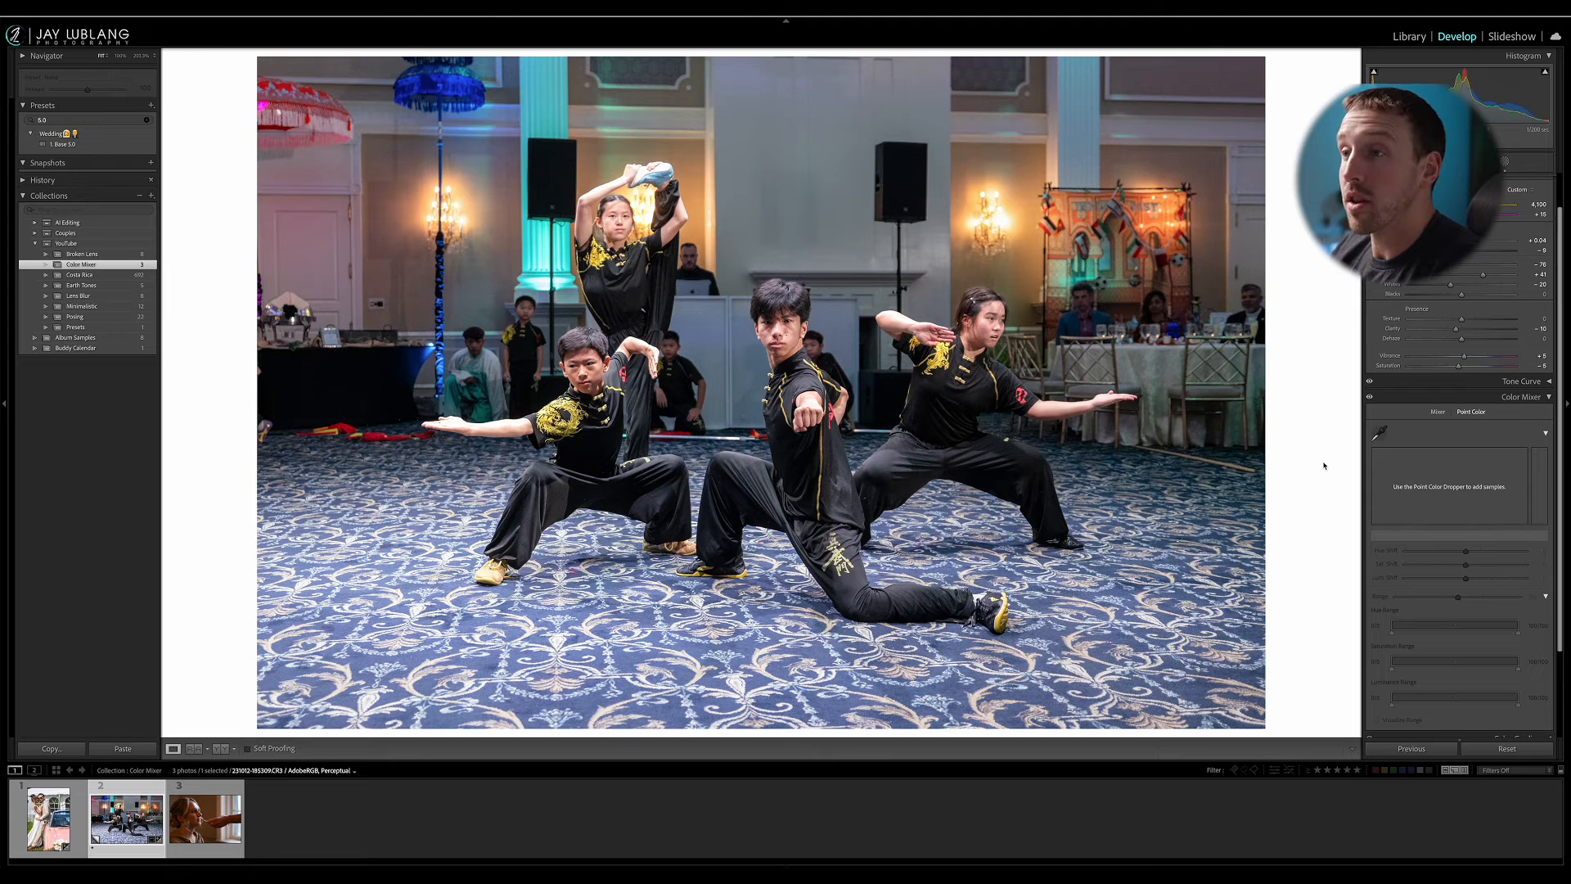
{"action": "left_click", "coordinate": [1379, 432]}
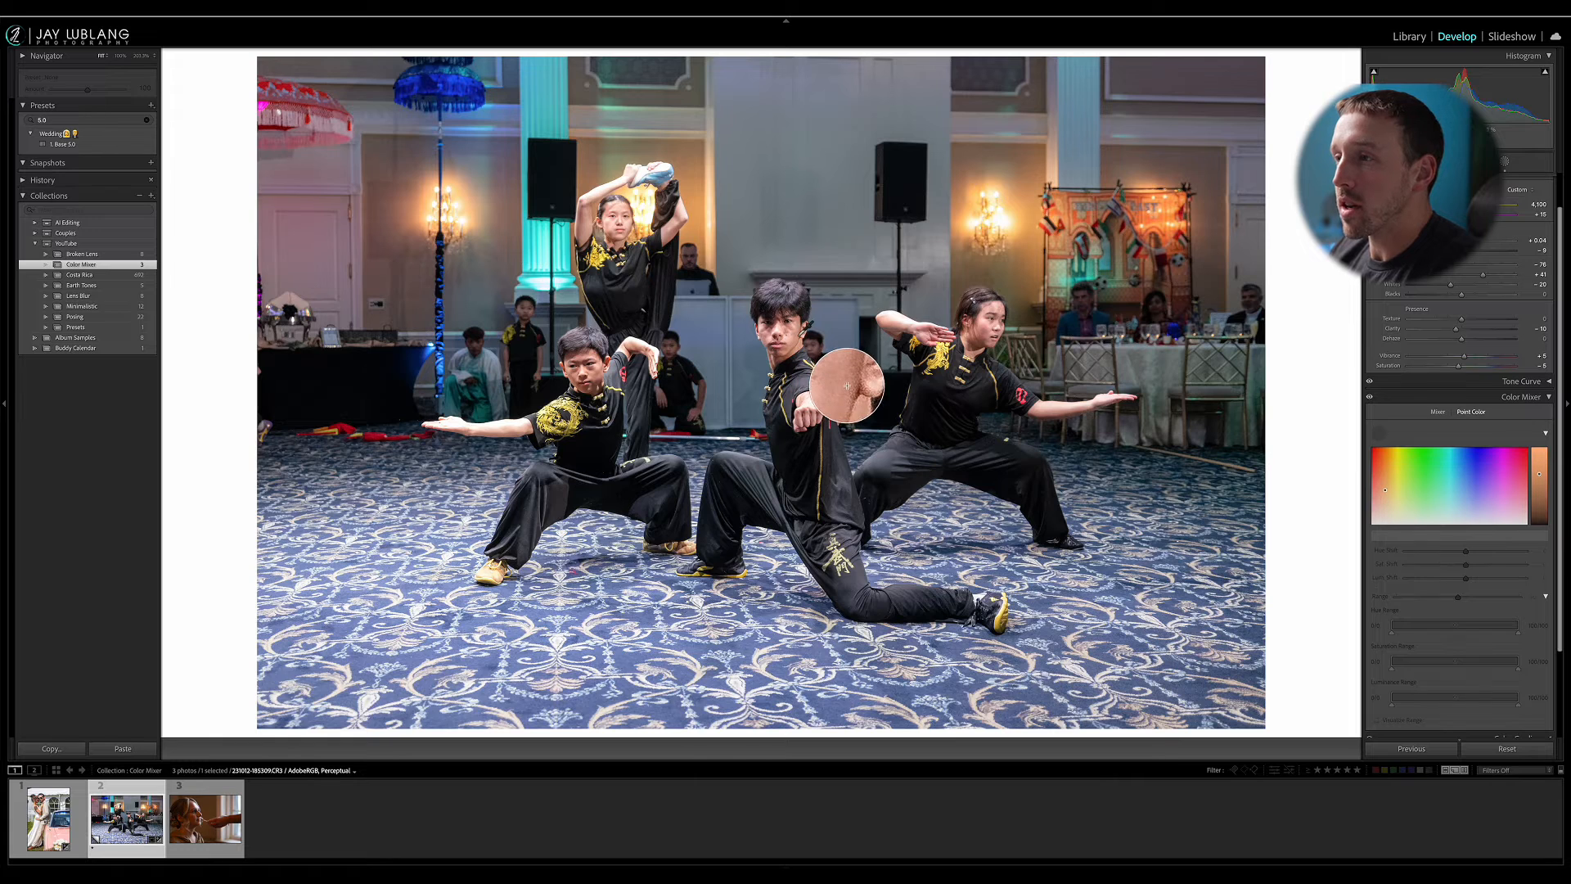
{"action": "left_click", "coordinate": [842, 385]}
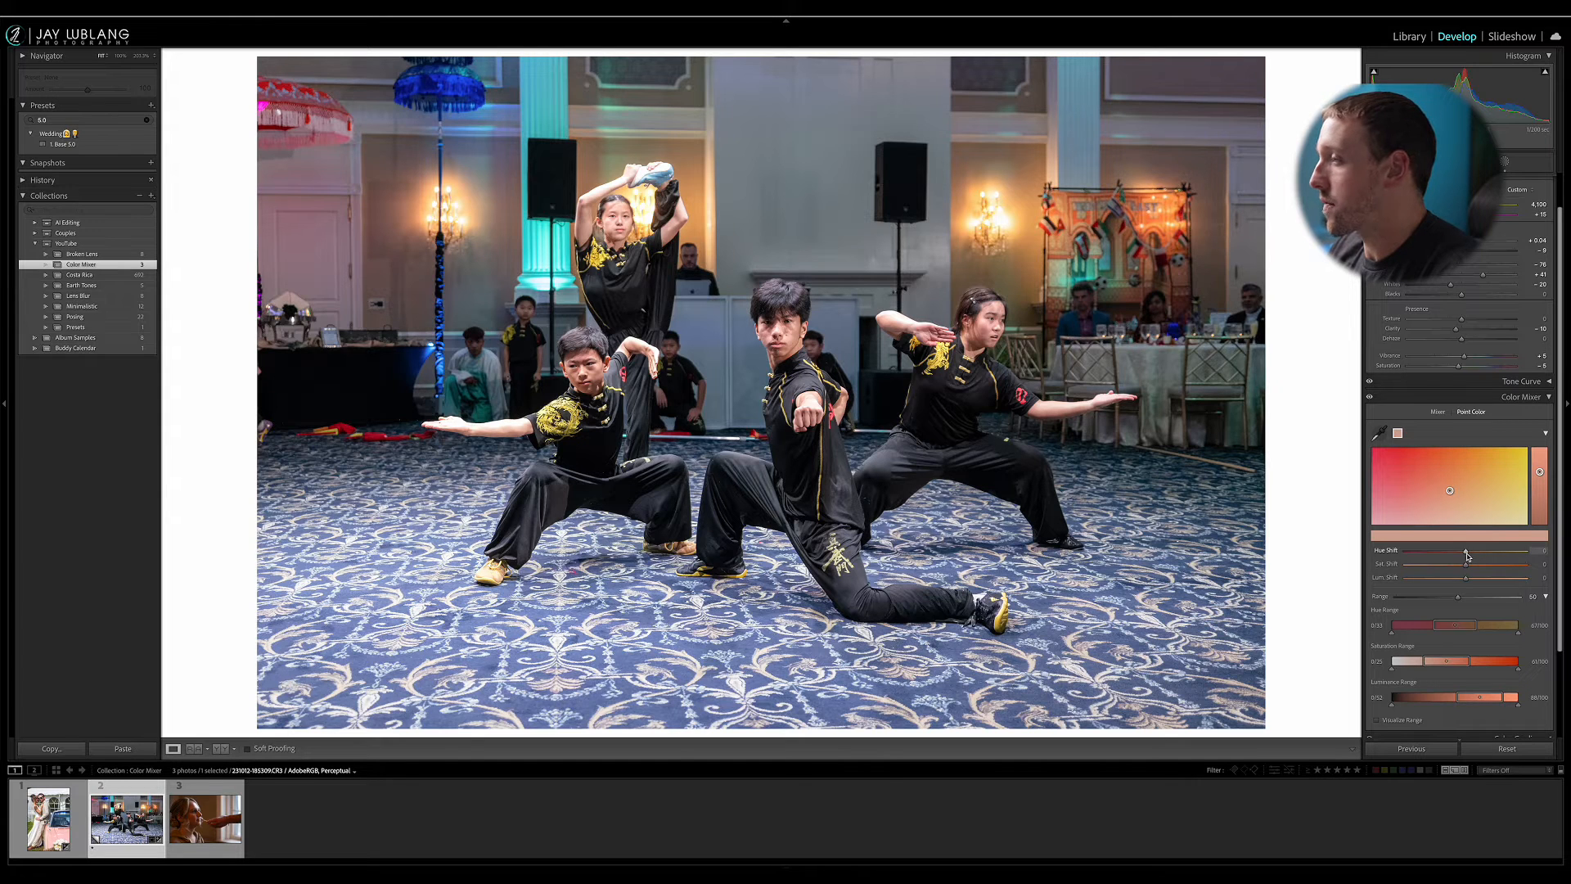
Shift the sampled skin tone's hue slightly toward yellow, set its saturation shift to 20, and lower its luminance shift slightly
{"action": "left_click_drag", "start_coordinate": [1466, 554], "coordinate": [1530, 554]}
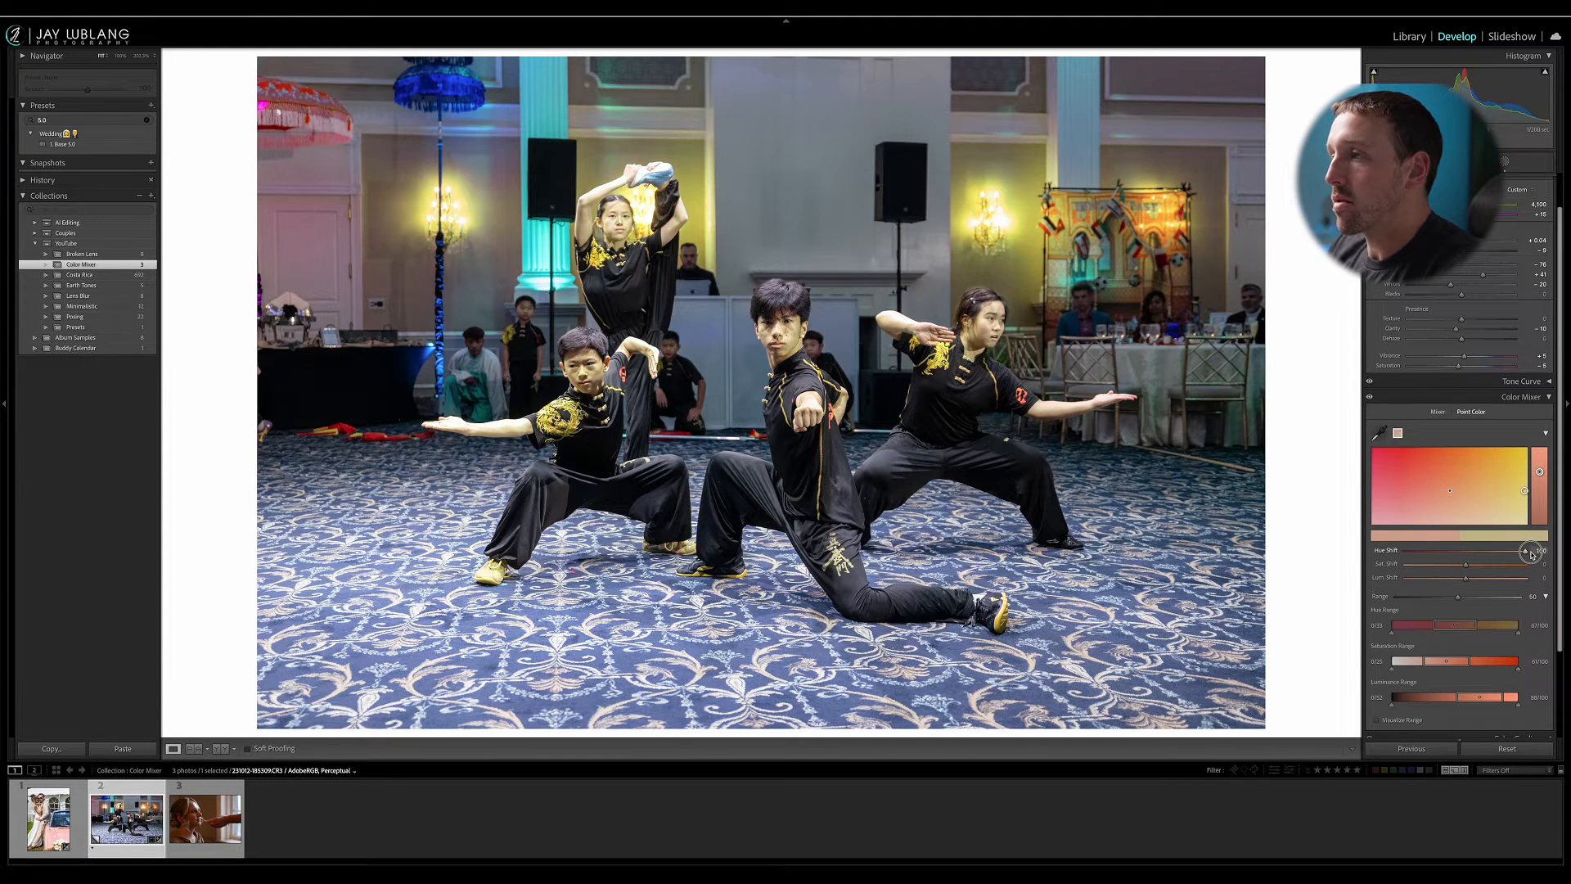
{"action": "left_click_drag", "start_coordinate": [1531, 554], "coordinate": [1372, 551]}
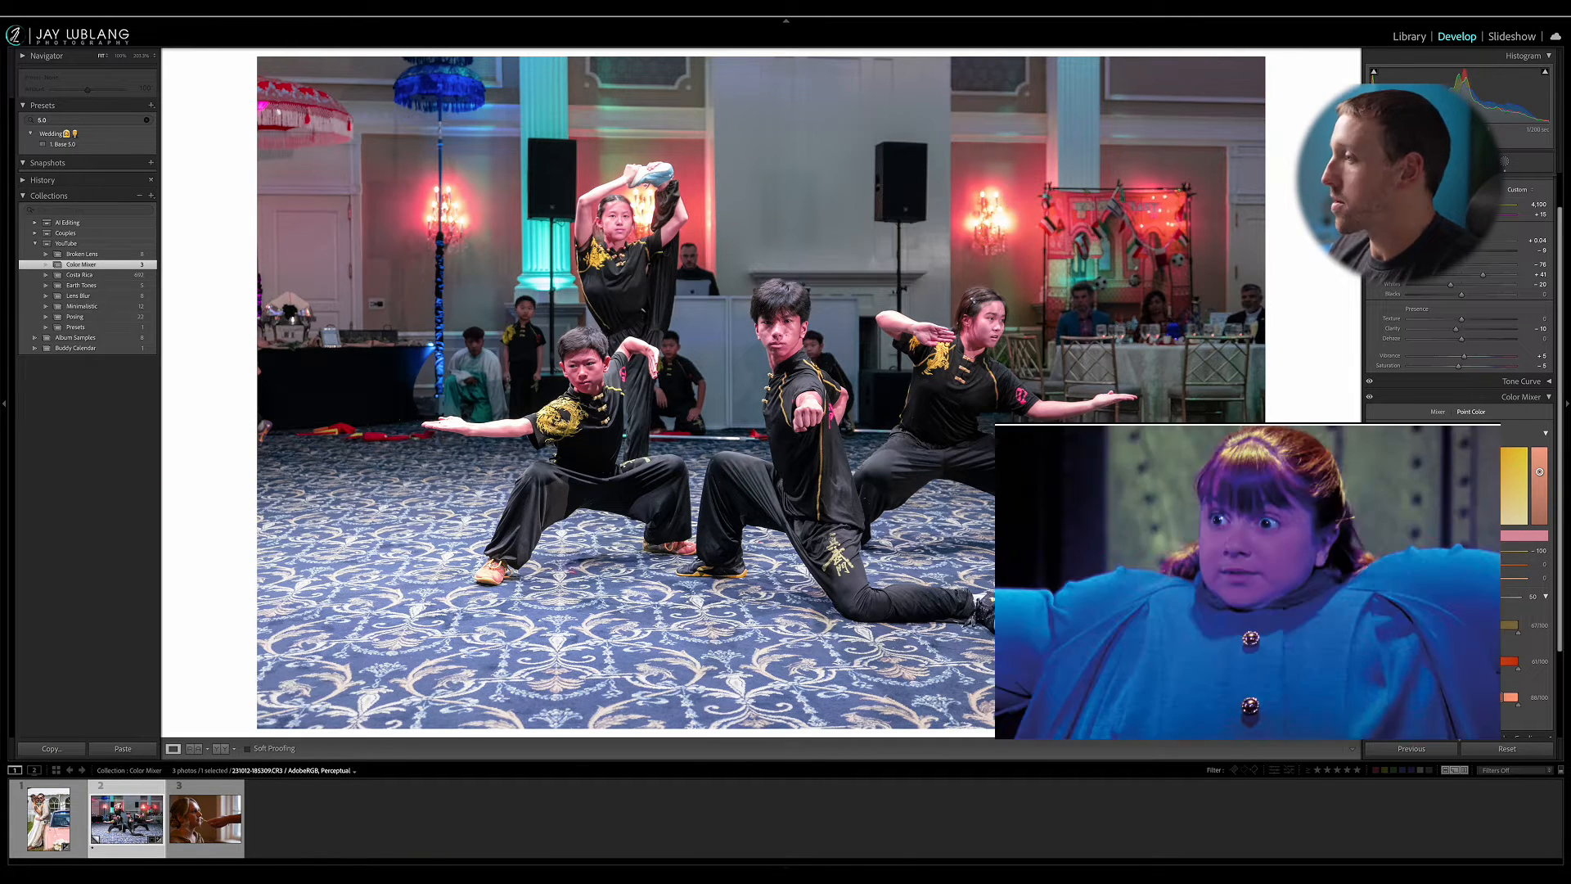
{"action": "left_click_drag", "start_coordinate": [1406, 550], "coordinate": [1469, 554]}
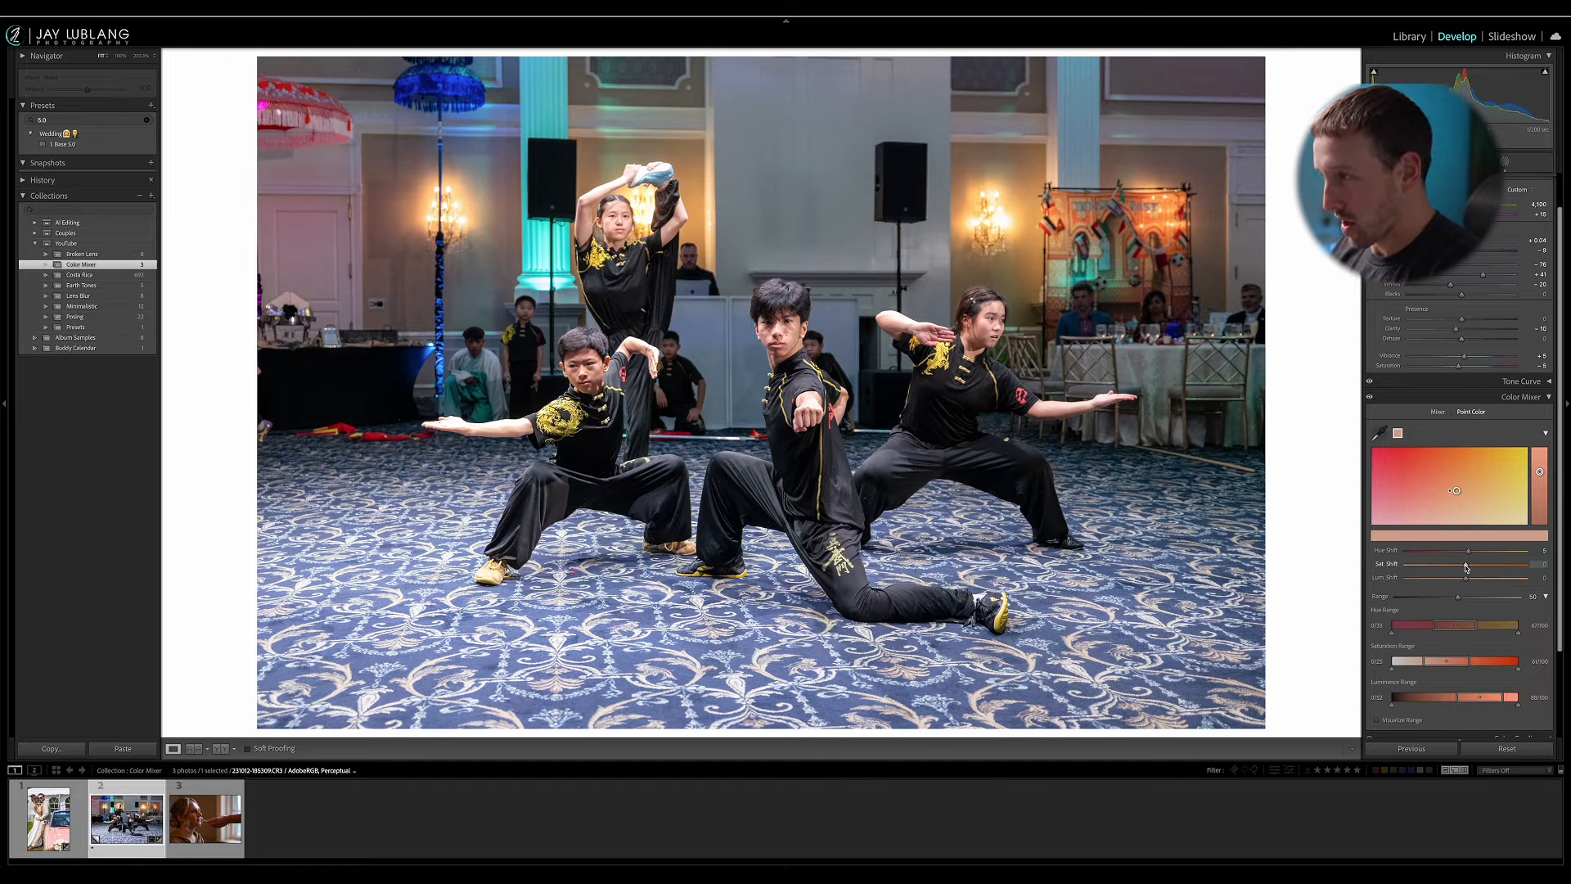
{"action": "left_click_drag", "start_coordinate": [1466, 568], "coordinate": [1479, 565]}
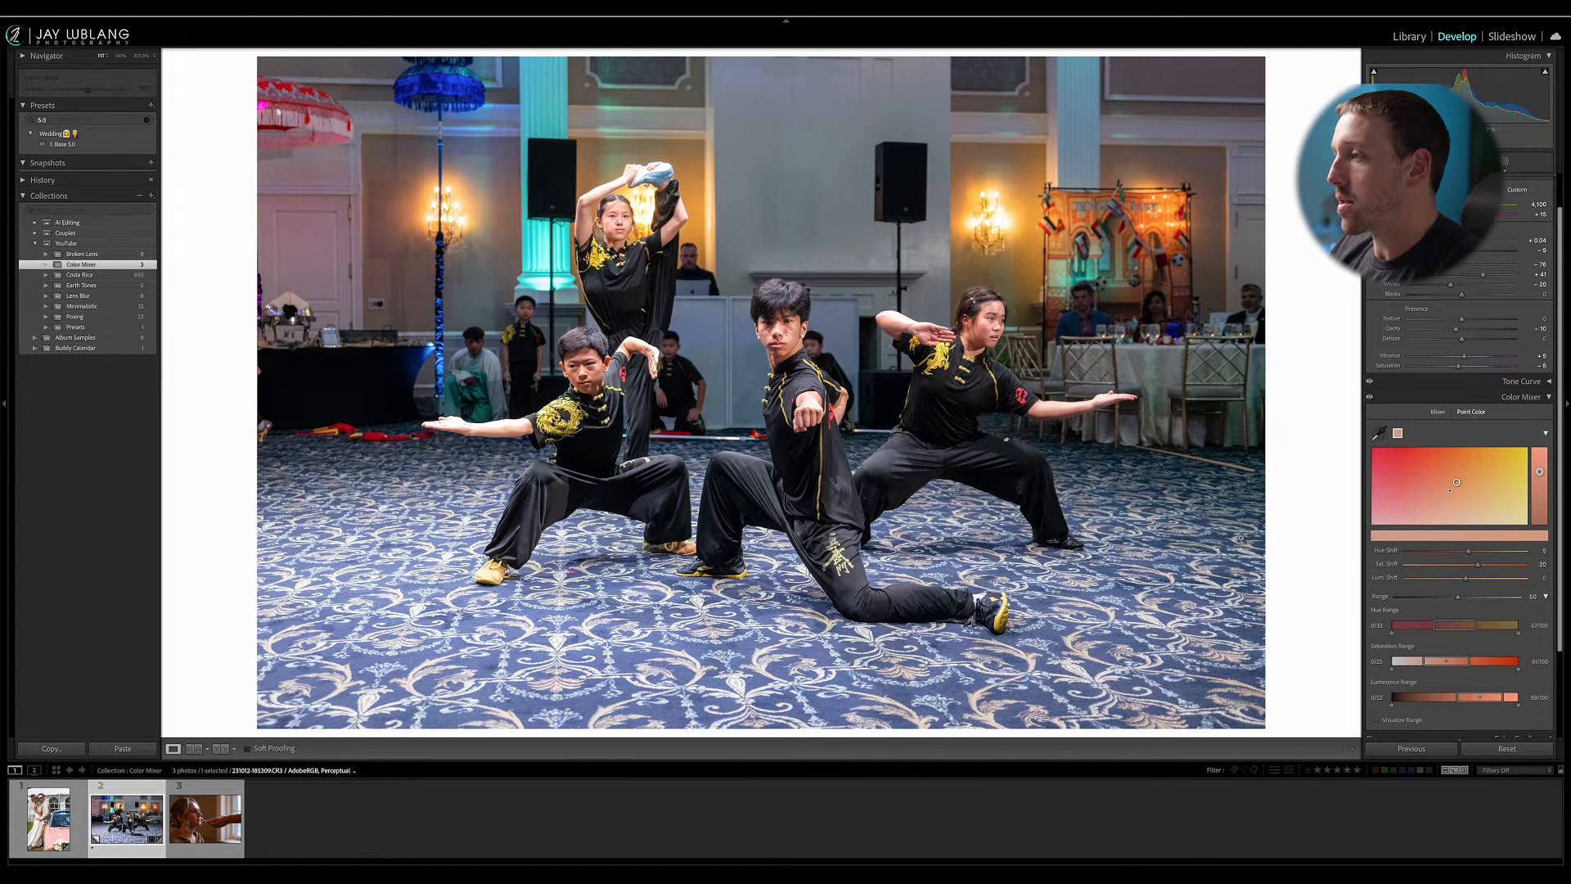
{"action": "left_click", "coordinate": [1466, 580]}
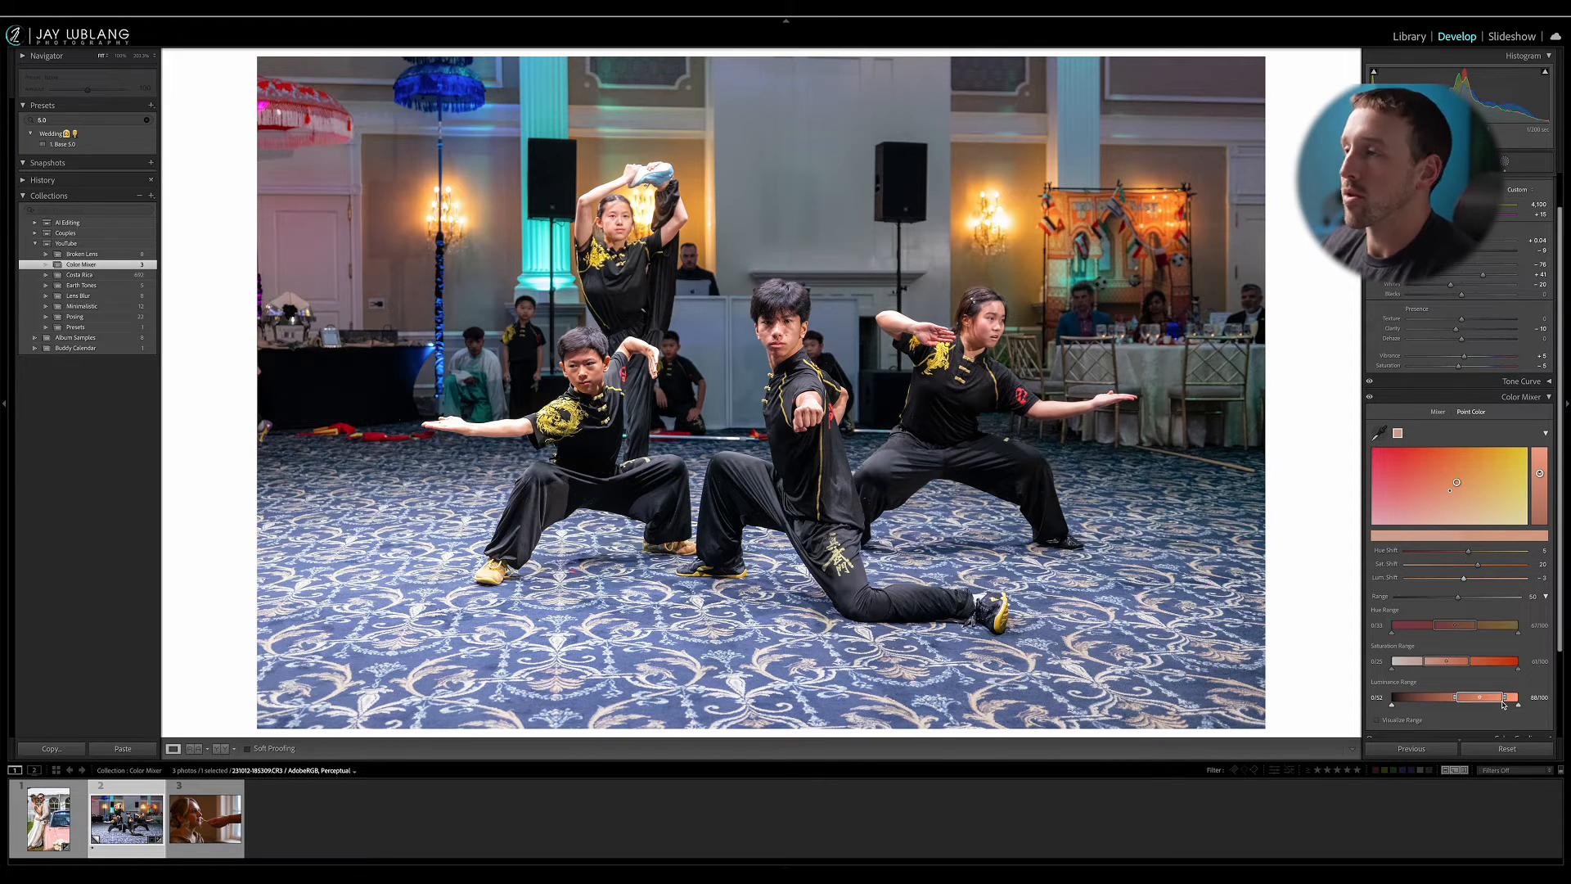
Widen the skin sample's luminance range up to 100 and further into the shadows, and check the front performer's skin
{"action": "left_click_drag", "start_coordinate": [1504, 697], "coordinate": [1535, 700]}
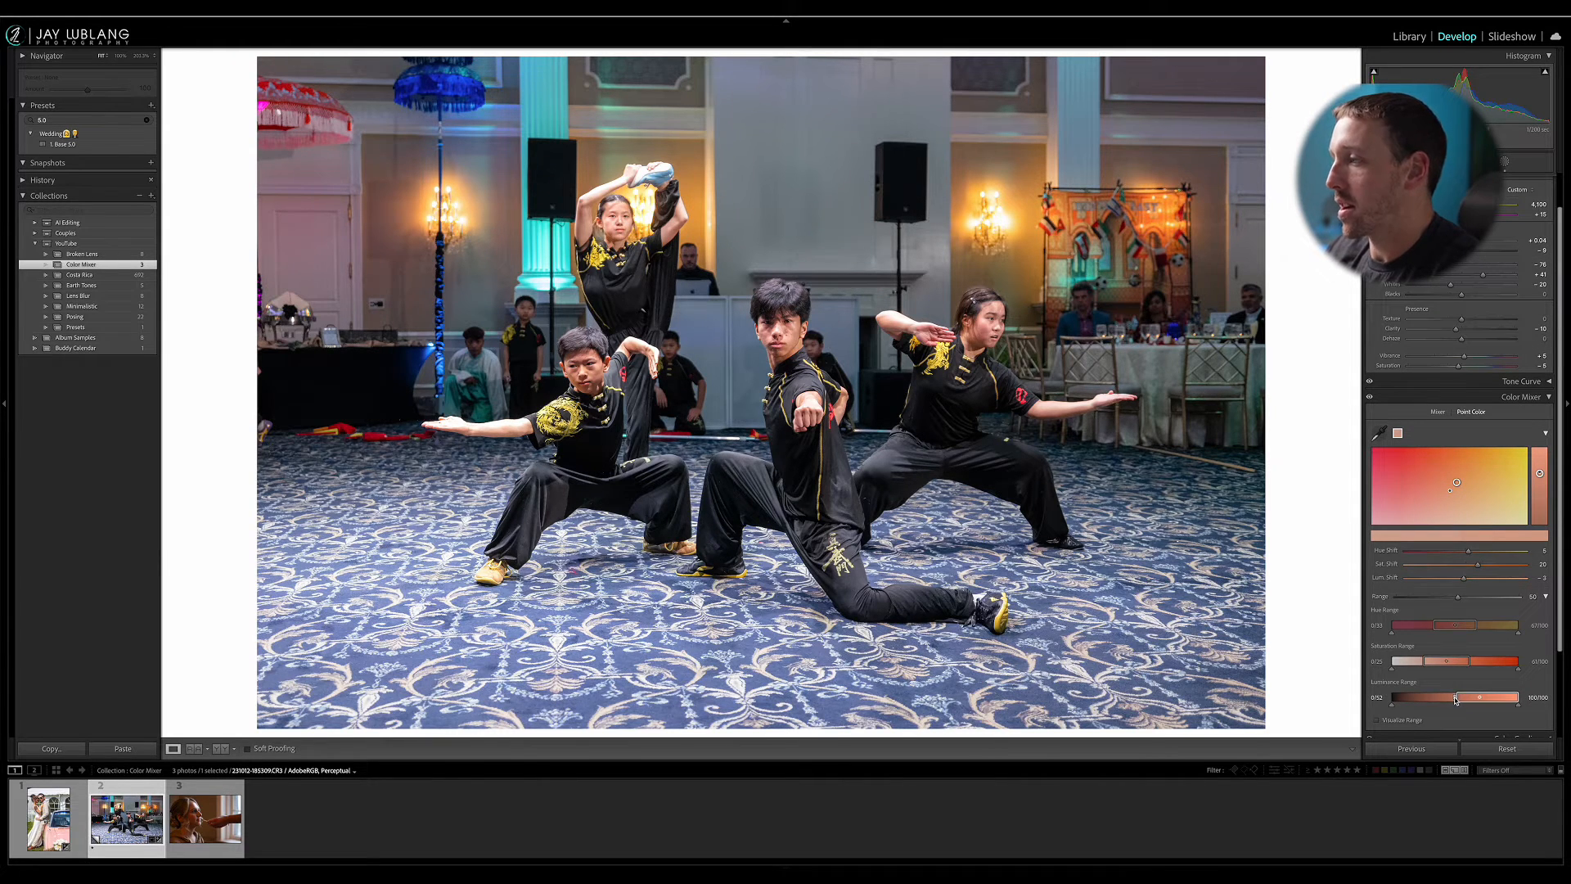
{"action": "left_click_drag", "start_coordinate": [1455, 699], "coordinate": [1423, 698]}
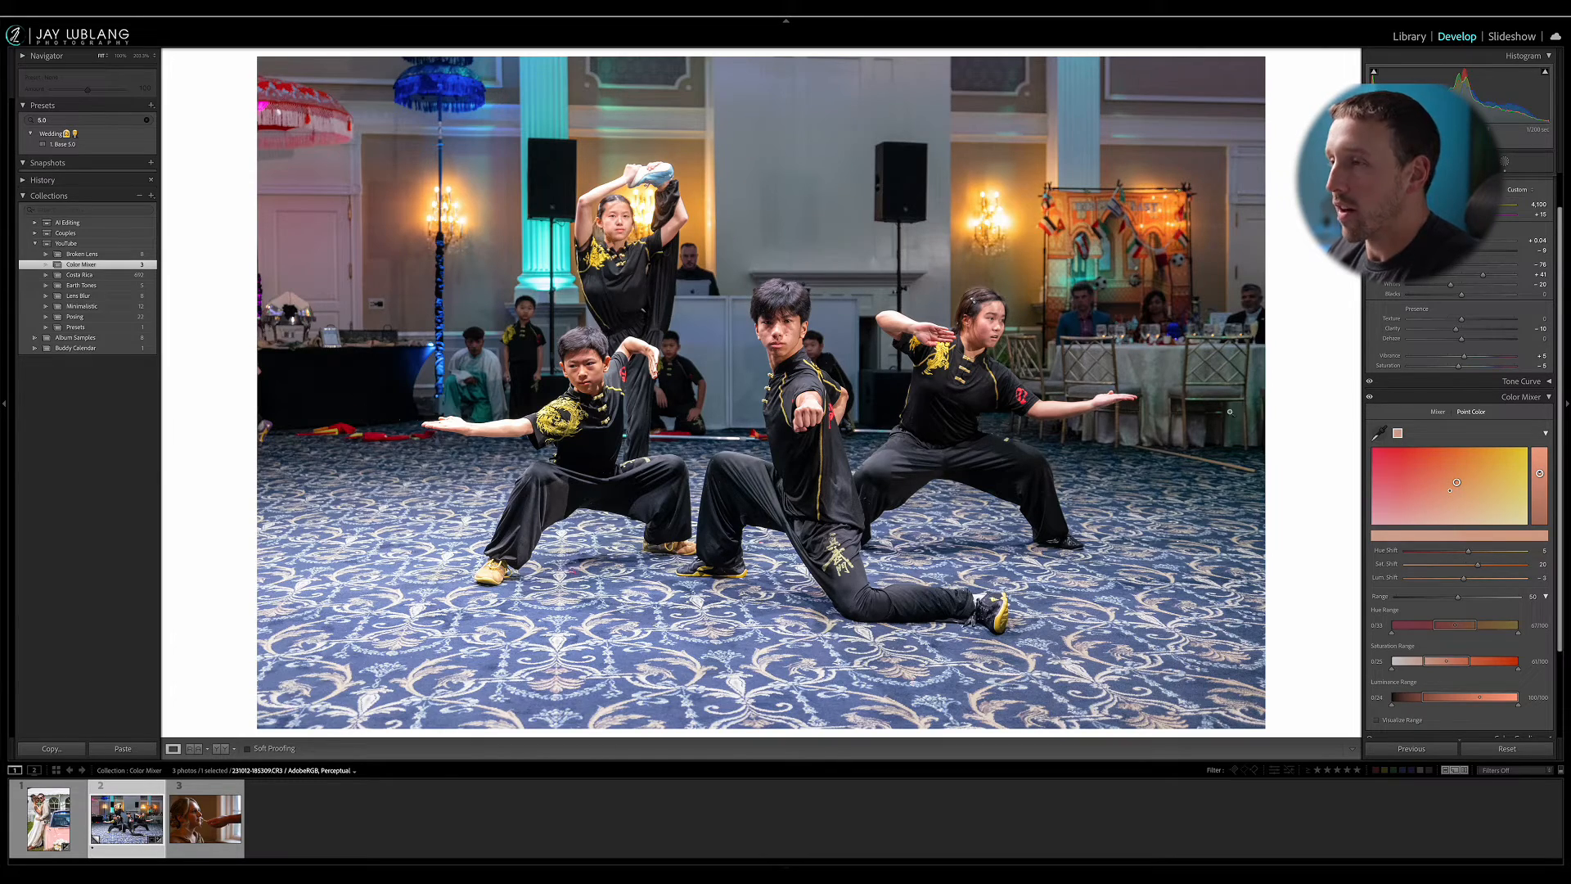
{"action": "left_click", "coordinate": [754, 354]}
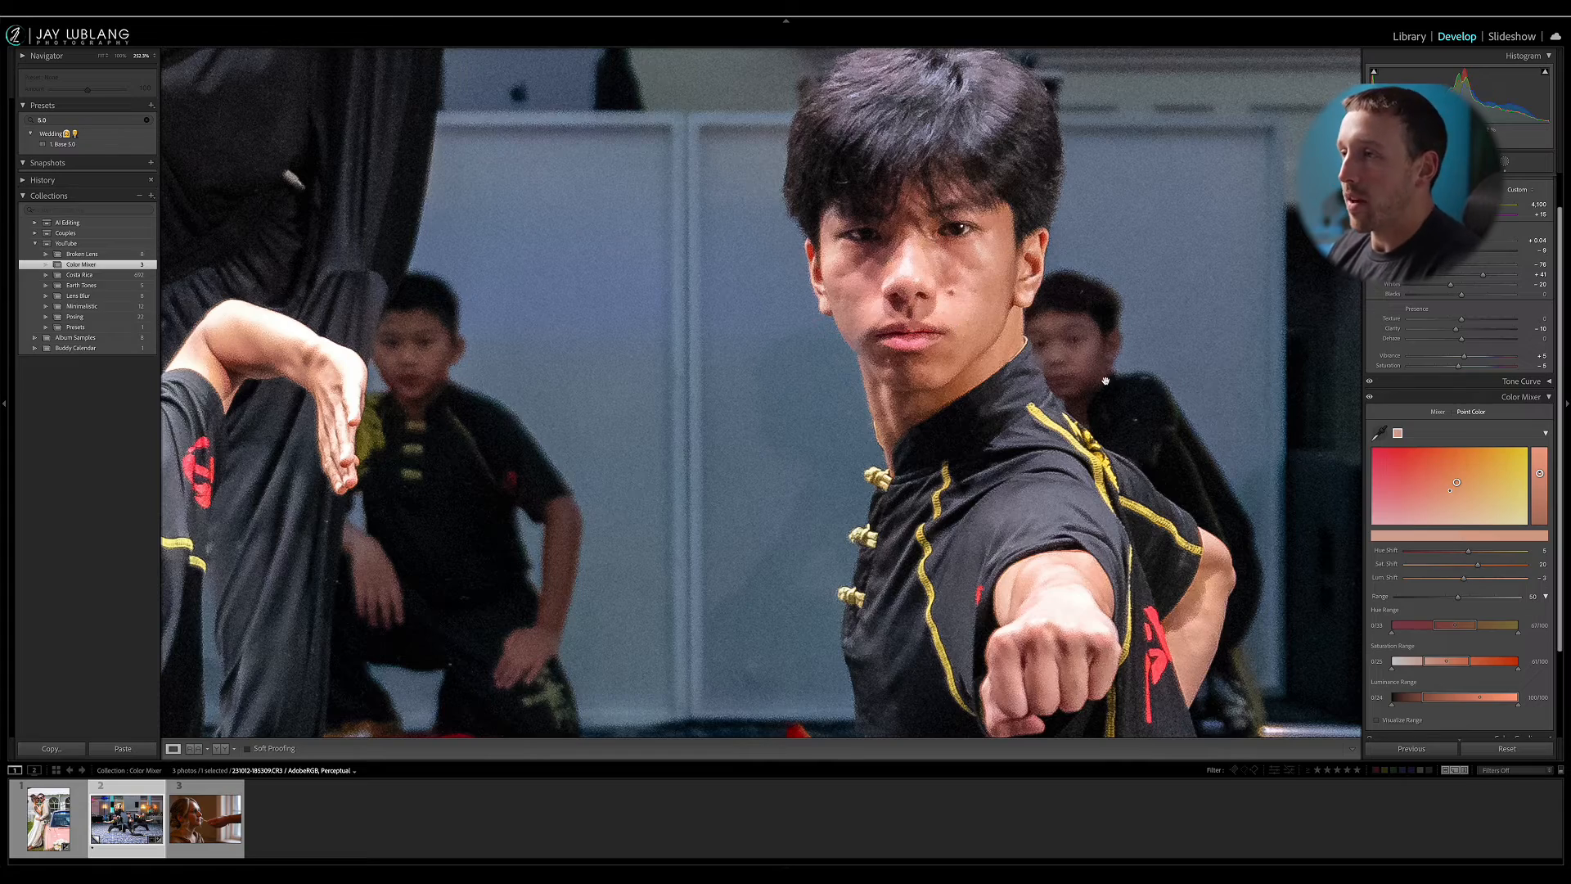
{"action": "left_click_drag", "start_coordinate": [1087, 390], "coordinate": [1050, 391], "text": "shift"}
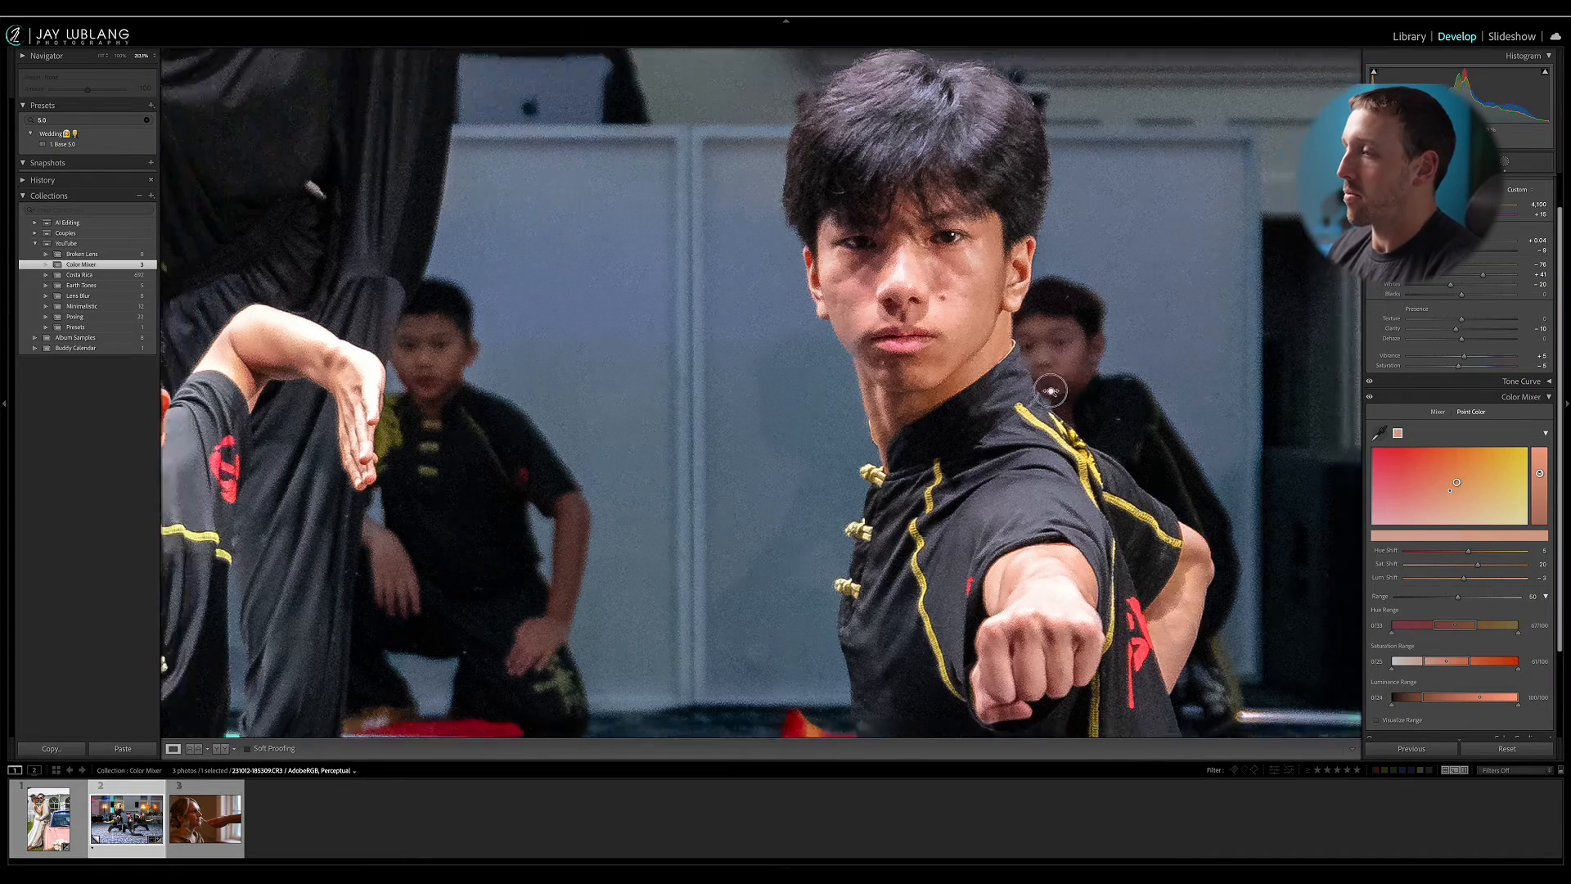
{"action": "left_click", "coordinate": [918, 392]}
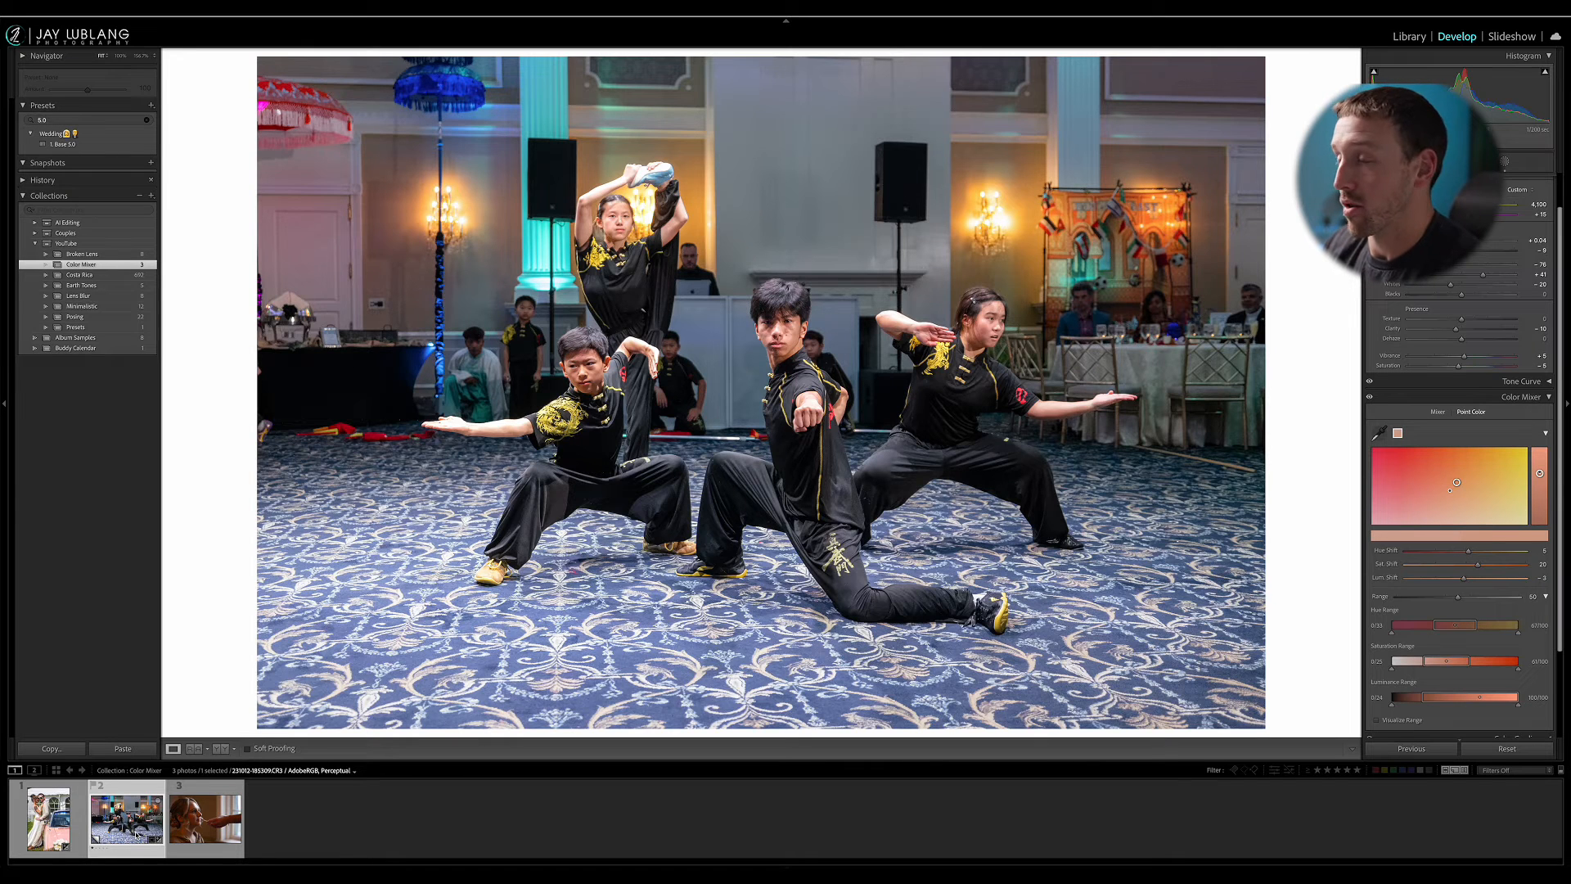
Open the third photo, the makeup portrait, and apply the Base 5.0 wedding preset to it
{"action": "left_click", "coordinate": [220, 813]}
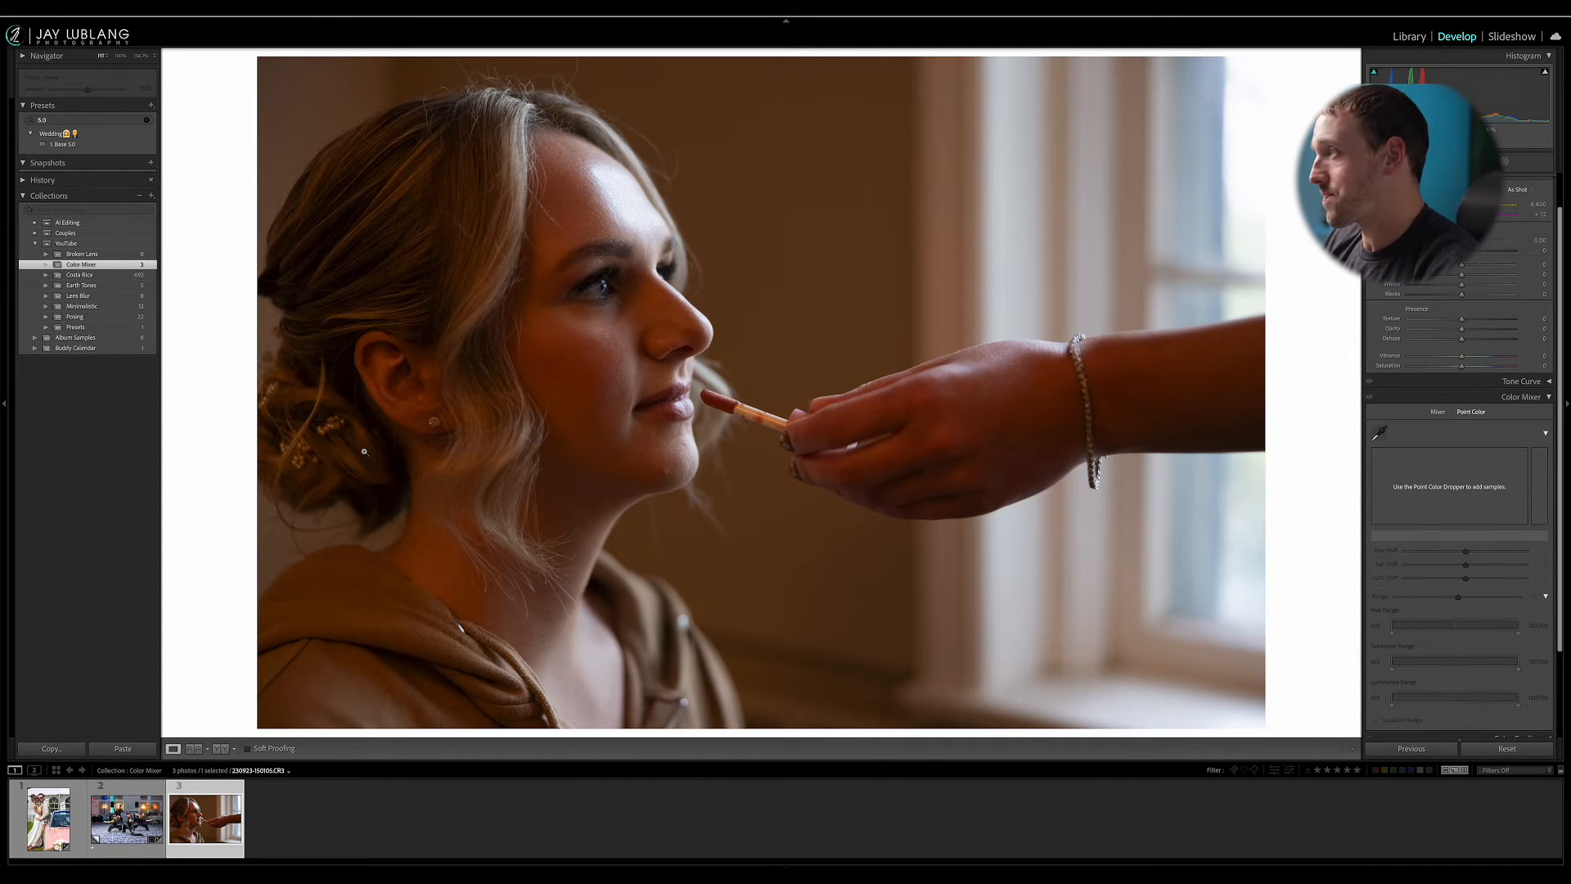
{"action": "left_click", "coordinate": [63, 144]}
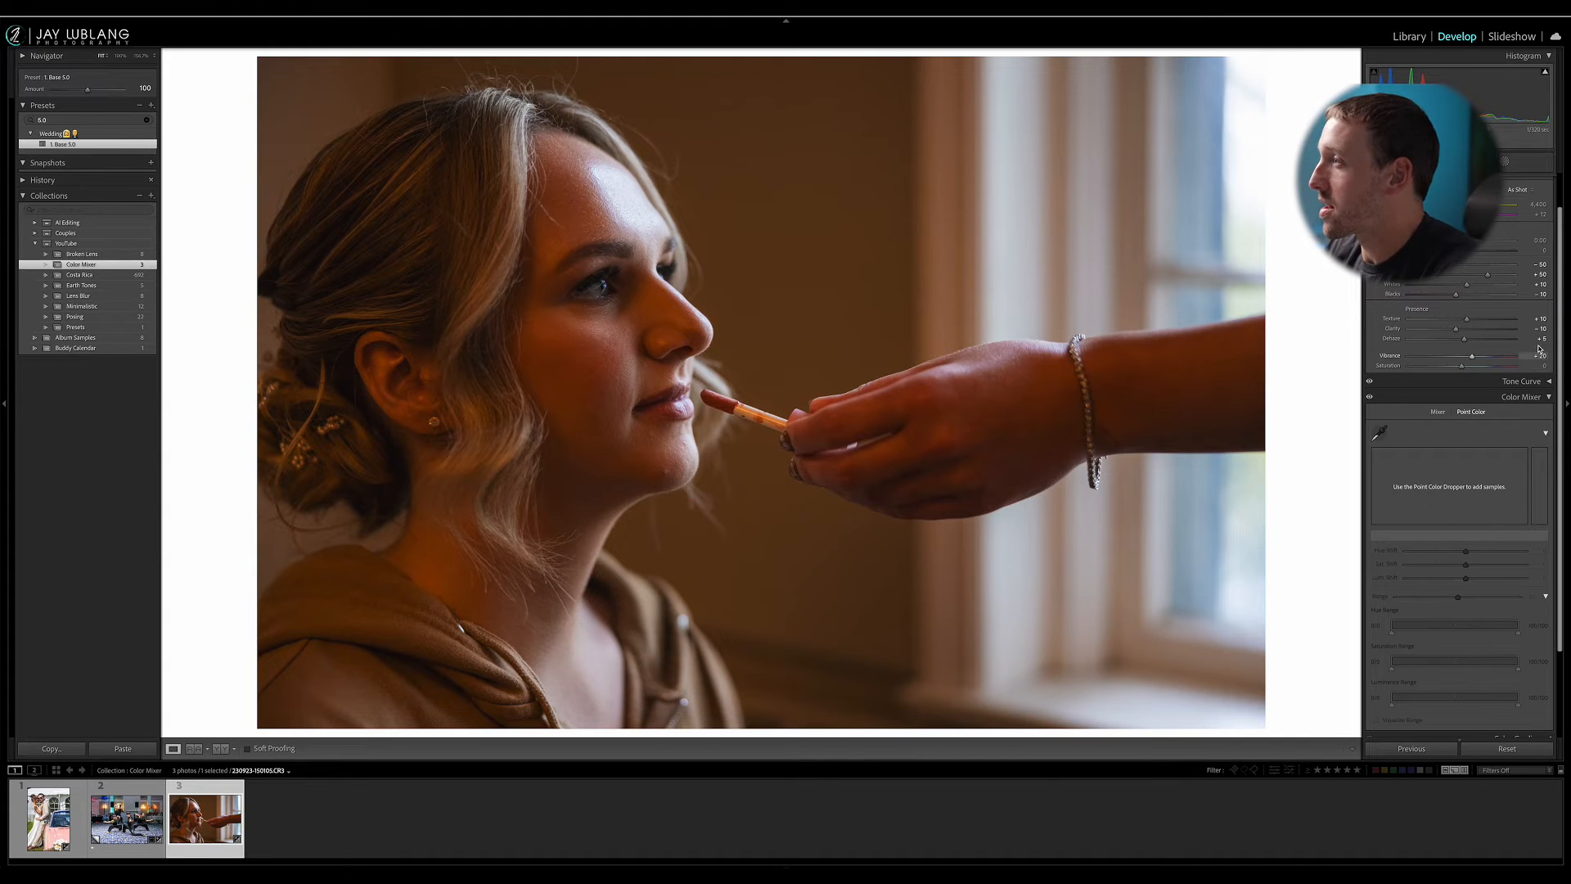
Raise the makeup portrait's exposure to +0.20 and set its white balance from a neutral spot on the window trim
{"action": "left_click", "coordinate": [1540, 241]}
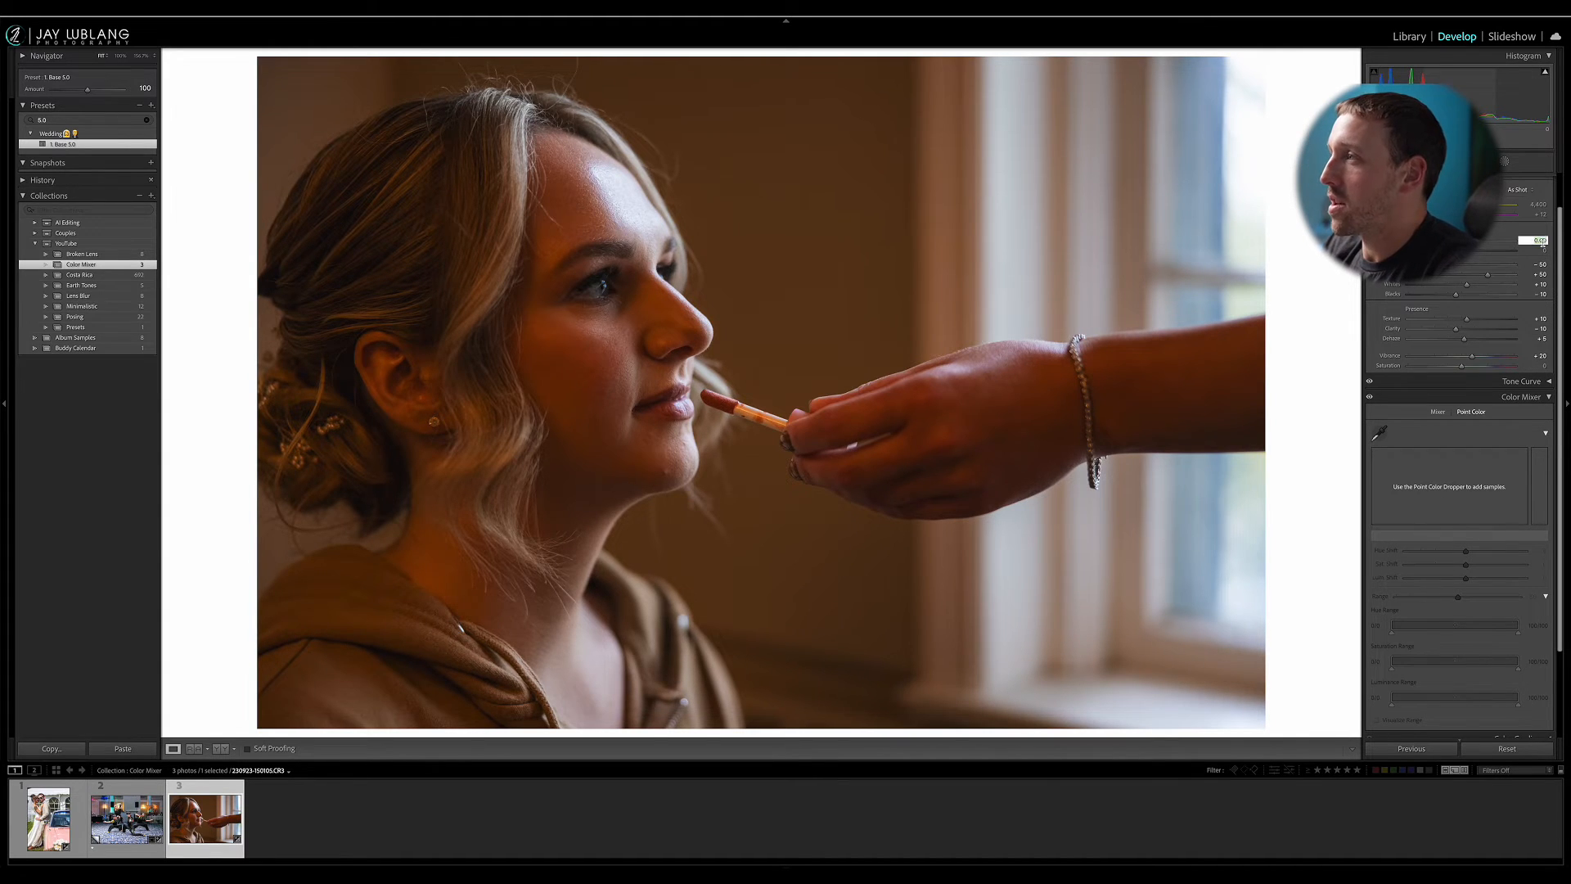
{"action": "key", "text": "Up"}
{"action": "key", "text": "Up"}
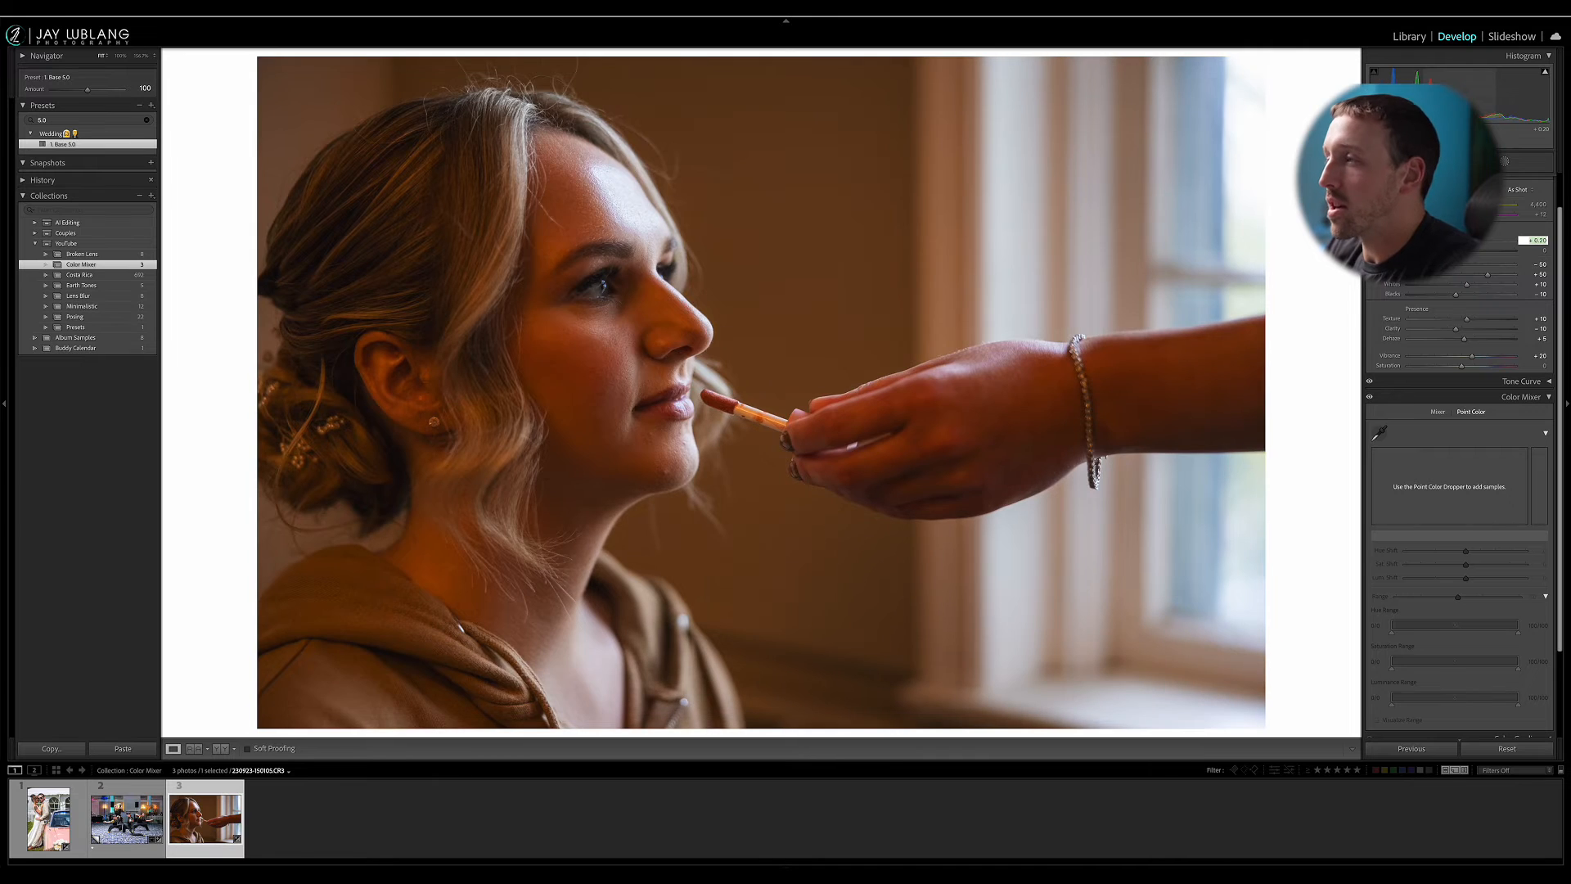
{"action": "key", "text": "Return"}
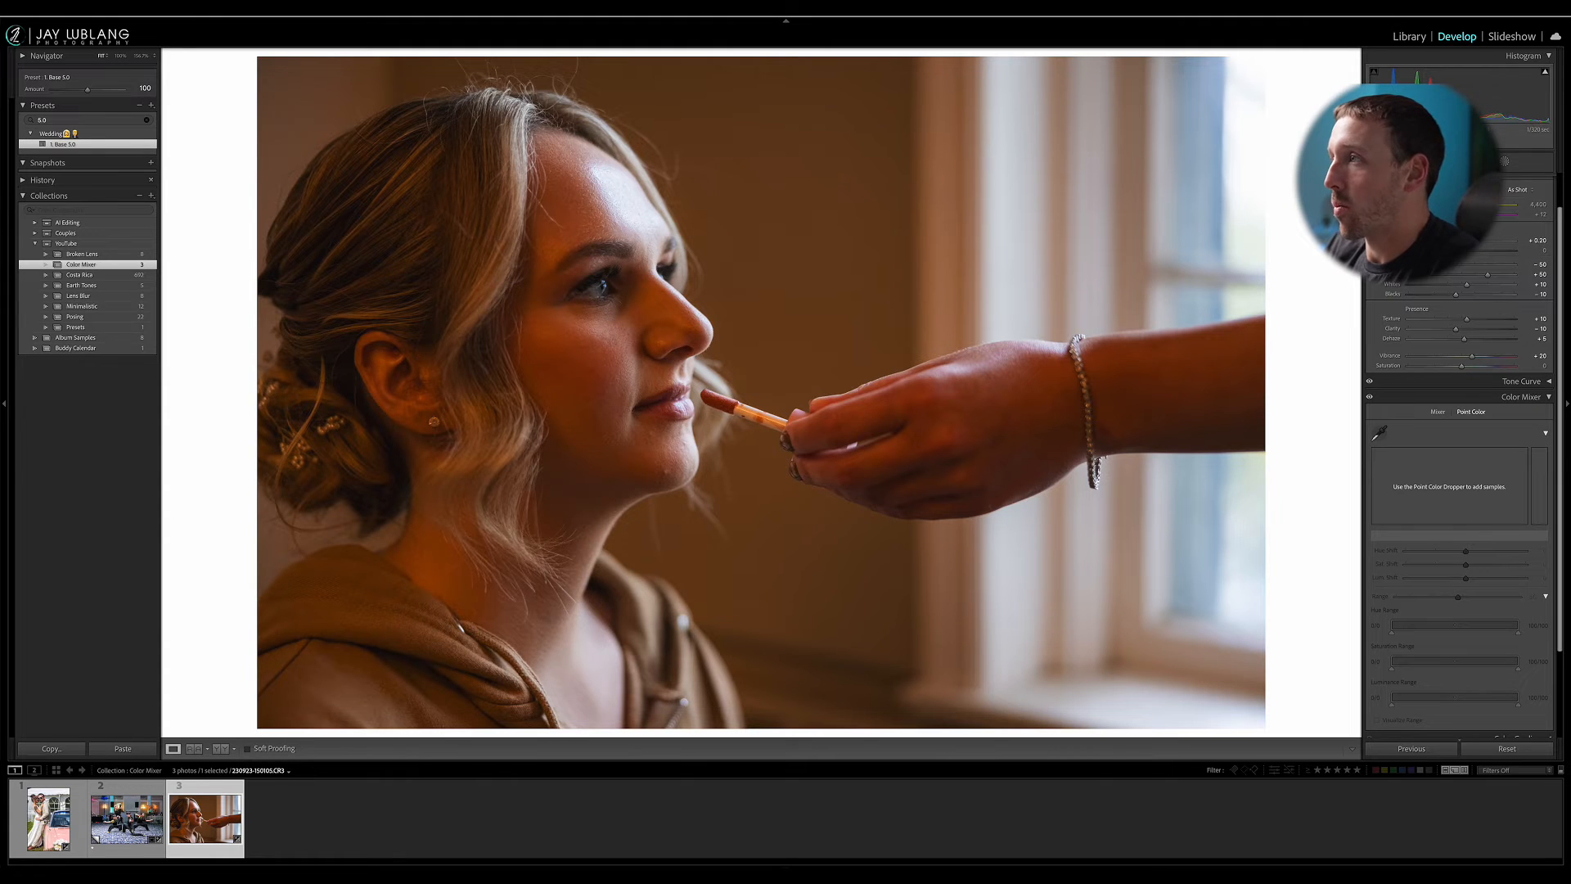
{"action": "key", "text": "w"}
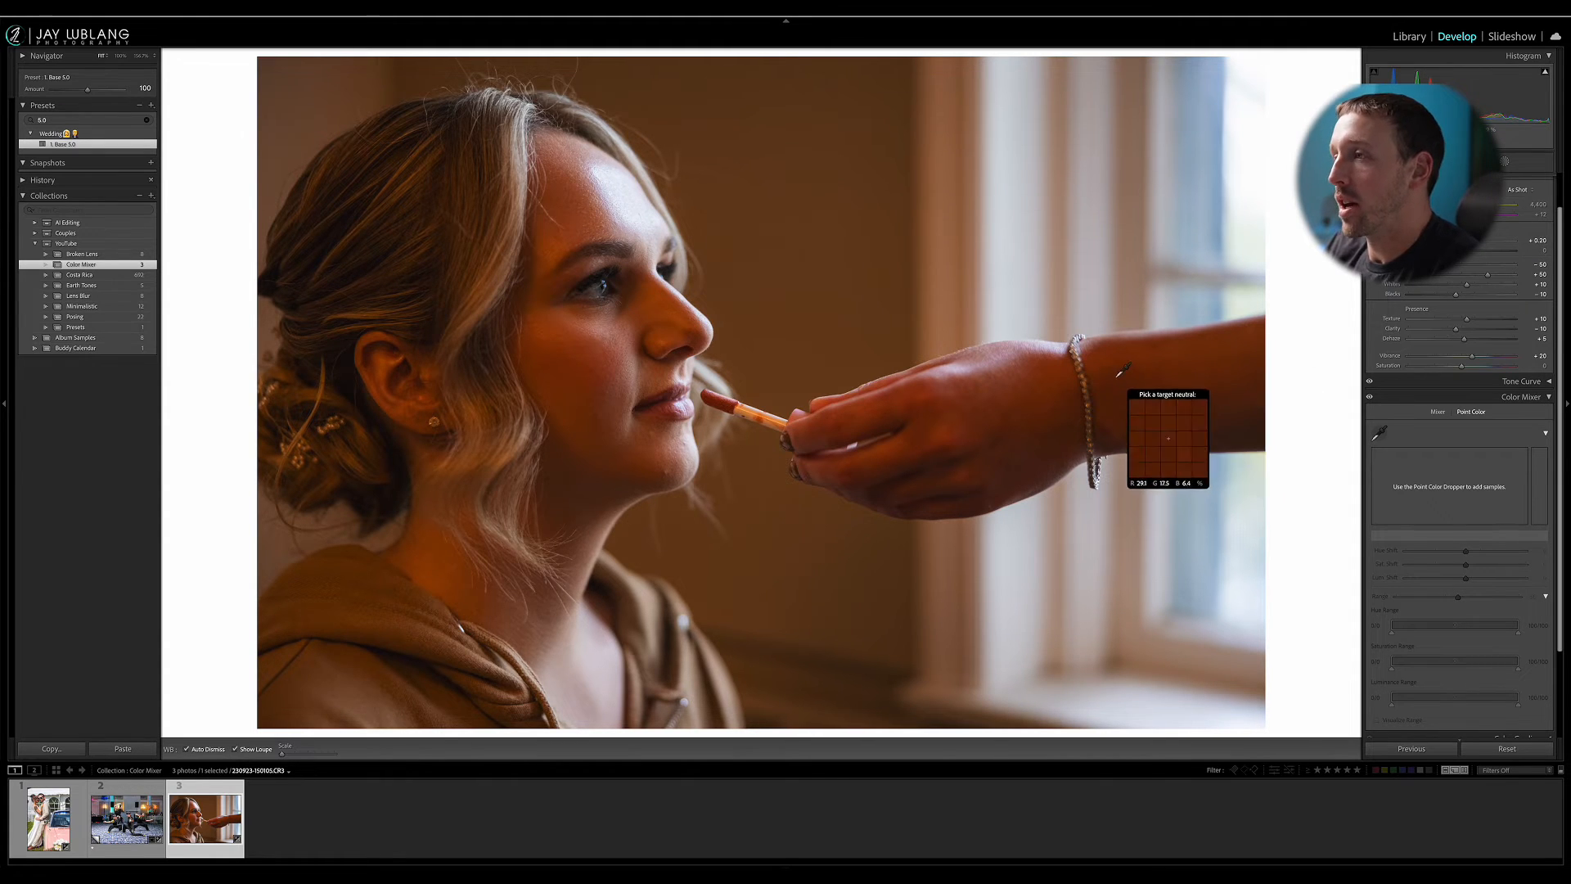
{"action": "left_click", "coordinate": [1009, 282]}
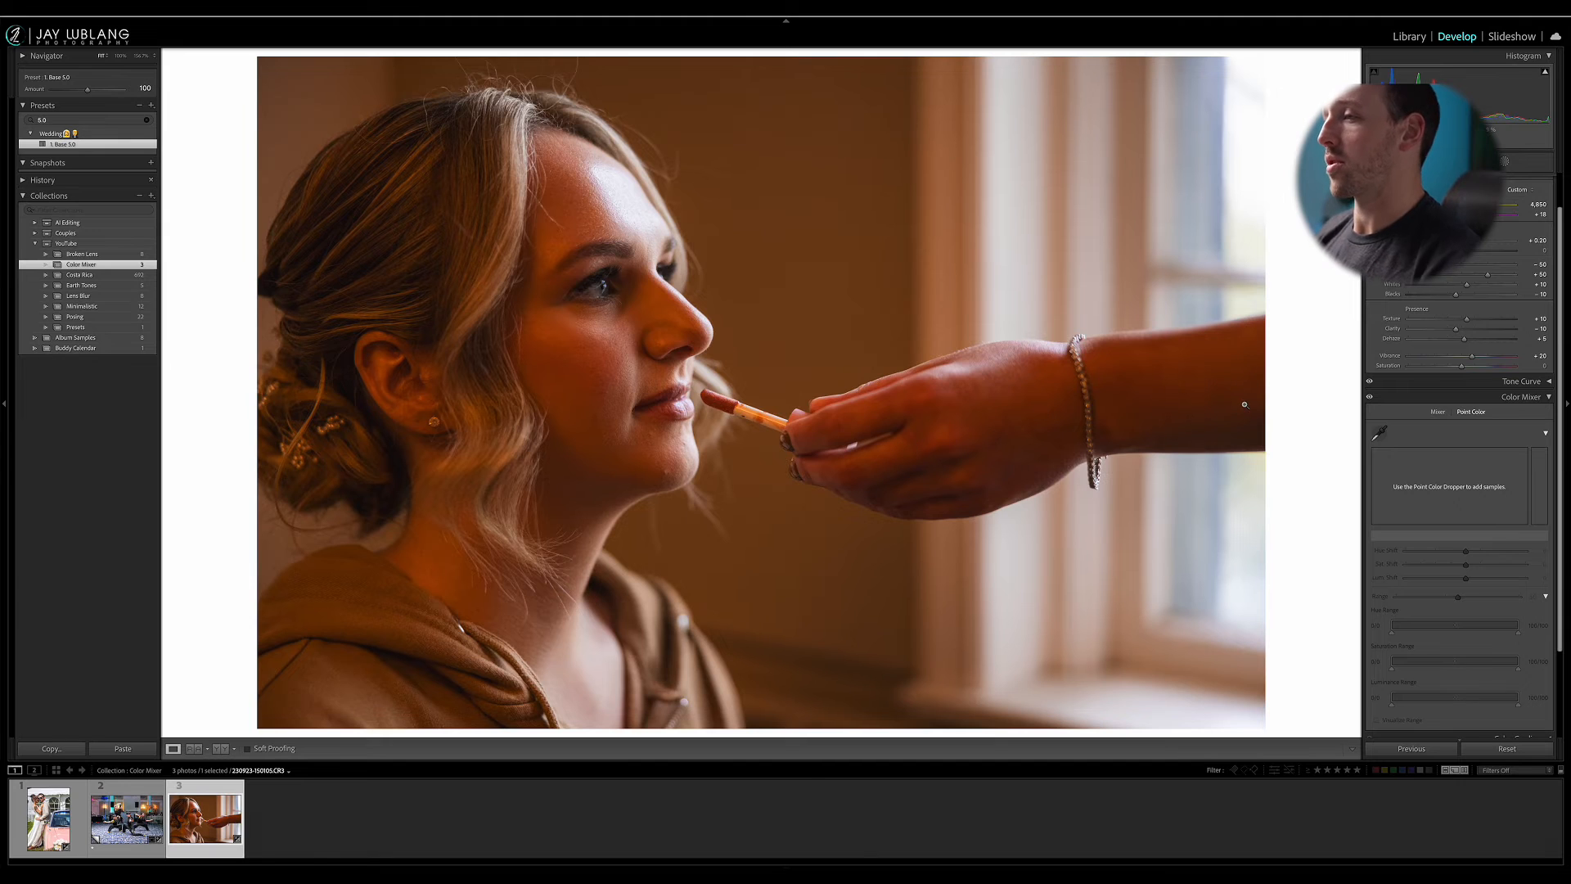
Sample the woman's facial skin as a point color, shift its hue slightly toward yellow, and lower its saturation shift slightly
{"action": "left_click", "coordinate": [1382, 435]}
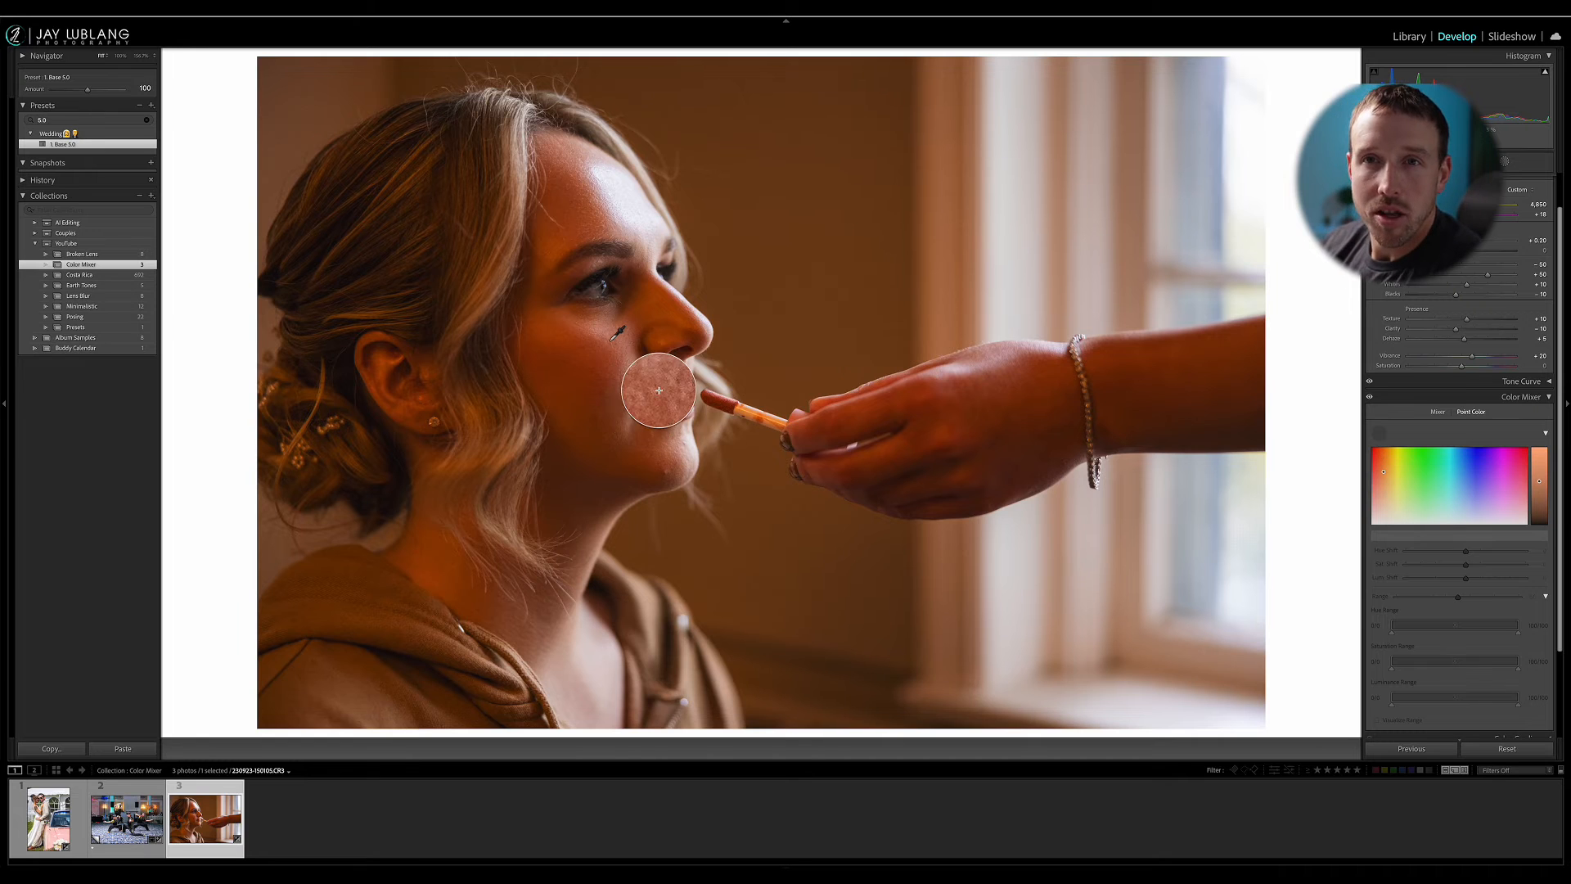
{"action": "left_click", "coordinate": [576, 186]}
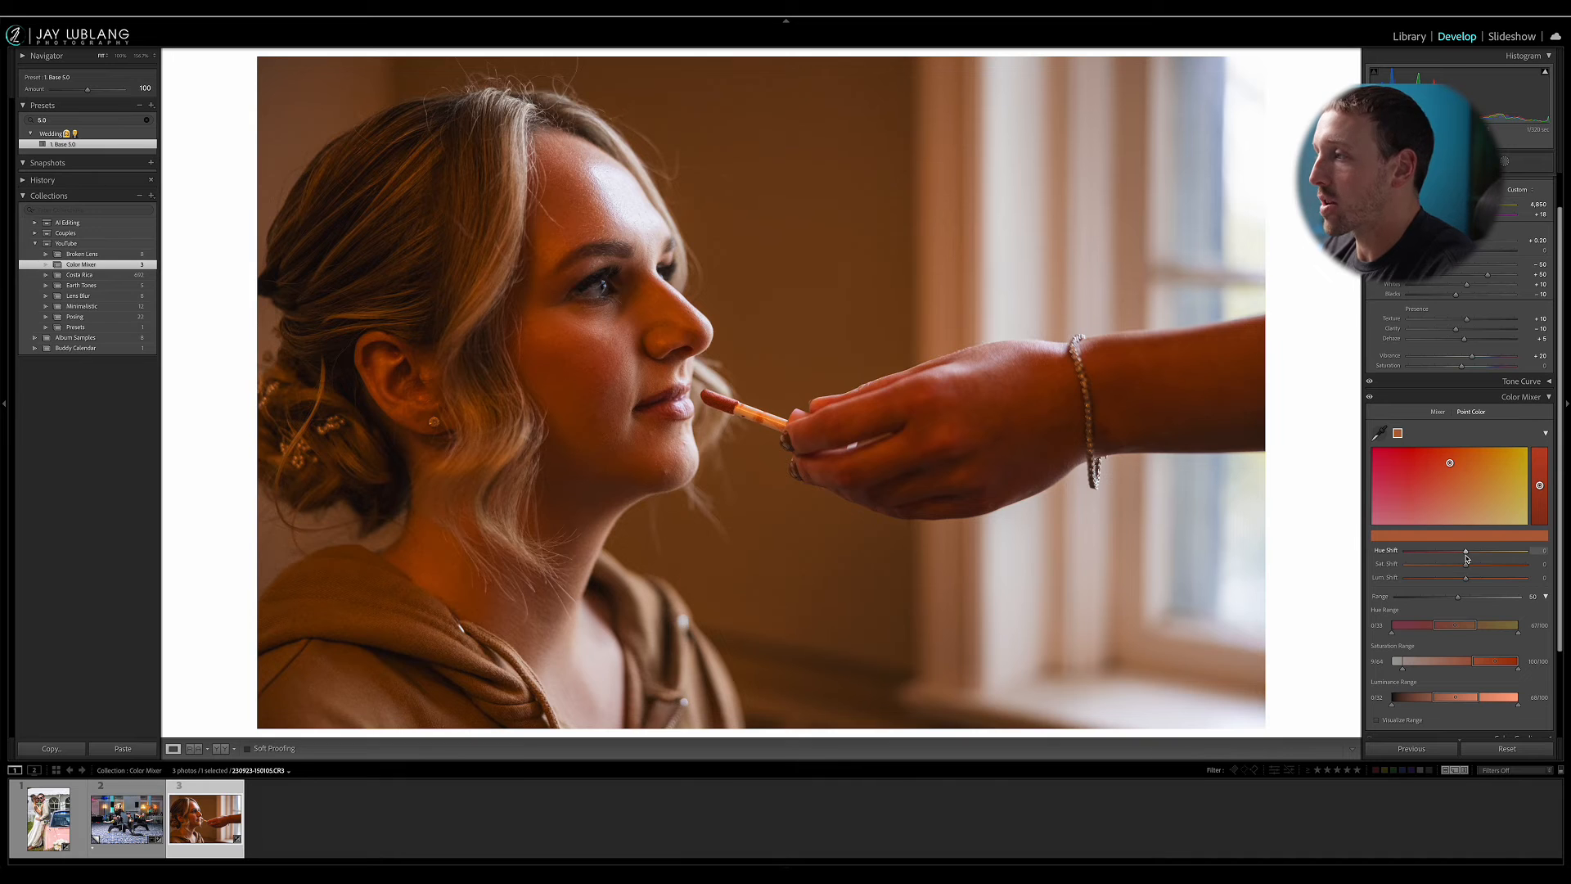
{"action": "left_click_drag", "start_coordinate": [1466, 554], "coordinate": [1468, 554]}
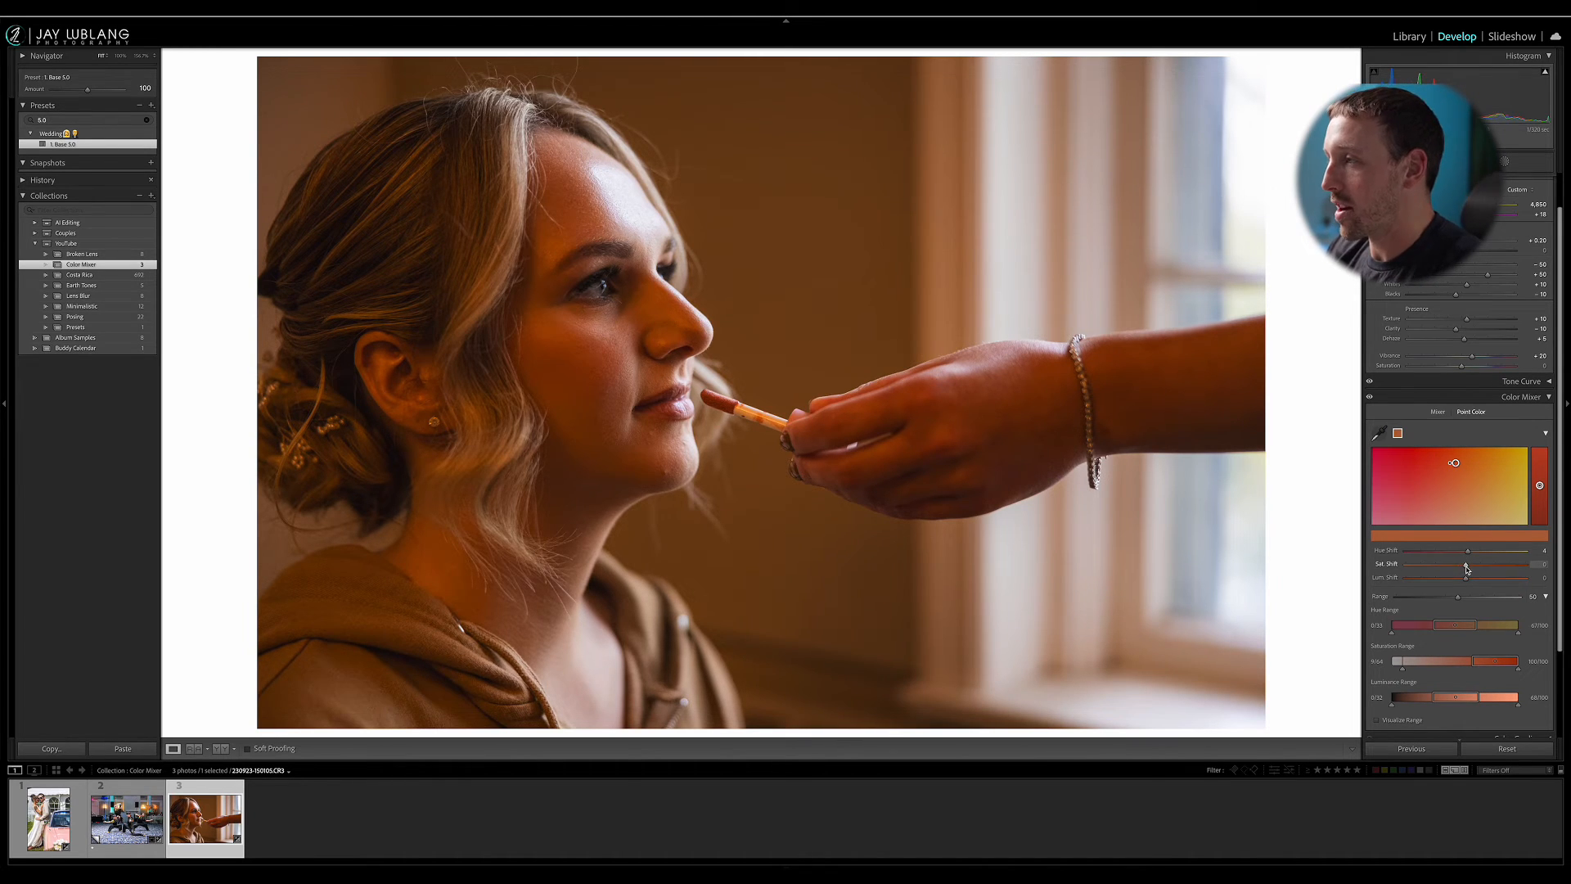
{"action": "left_click_drag", "start_coordinate": [1467, 566], "coordinate": [1462, 566]}
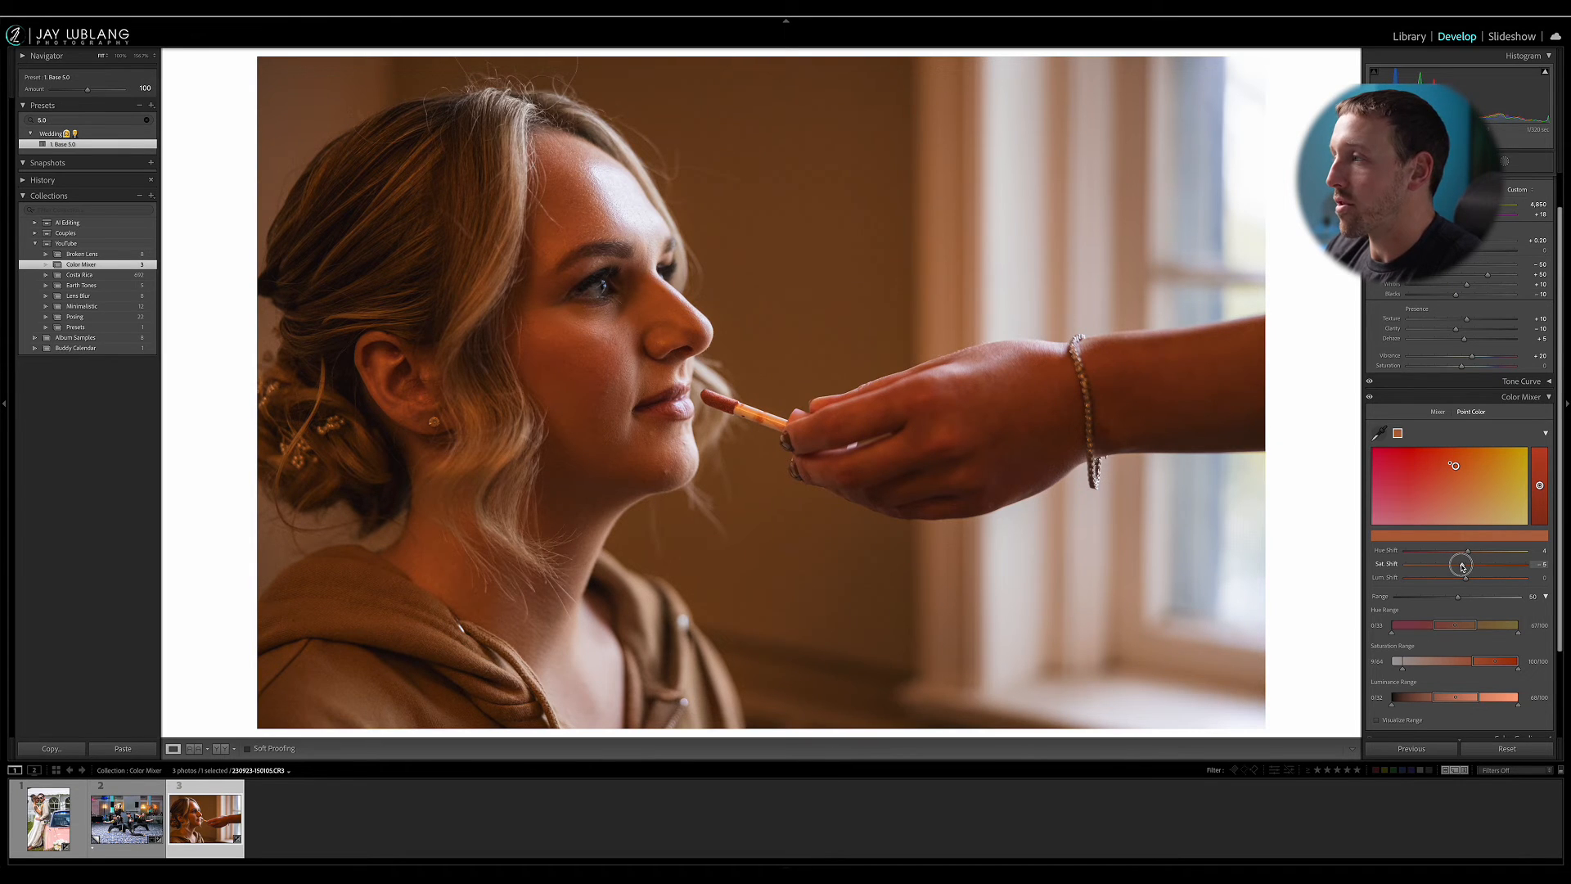
{"action": "left_click_drag", "start_coordinate": [1463, 566], "coordinate": [1463, 567]}
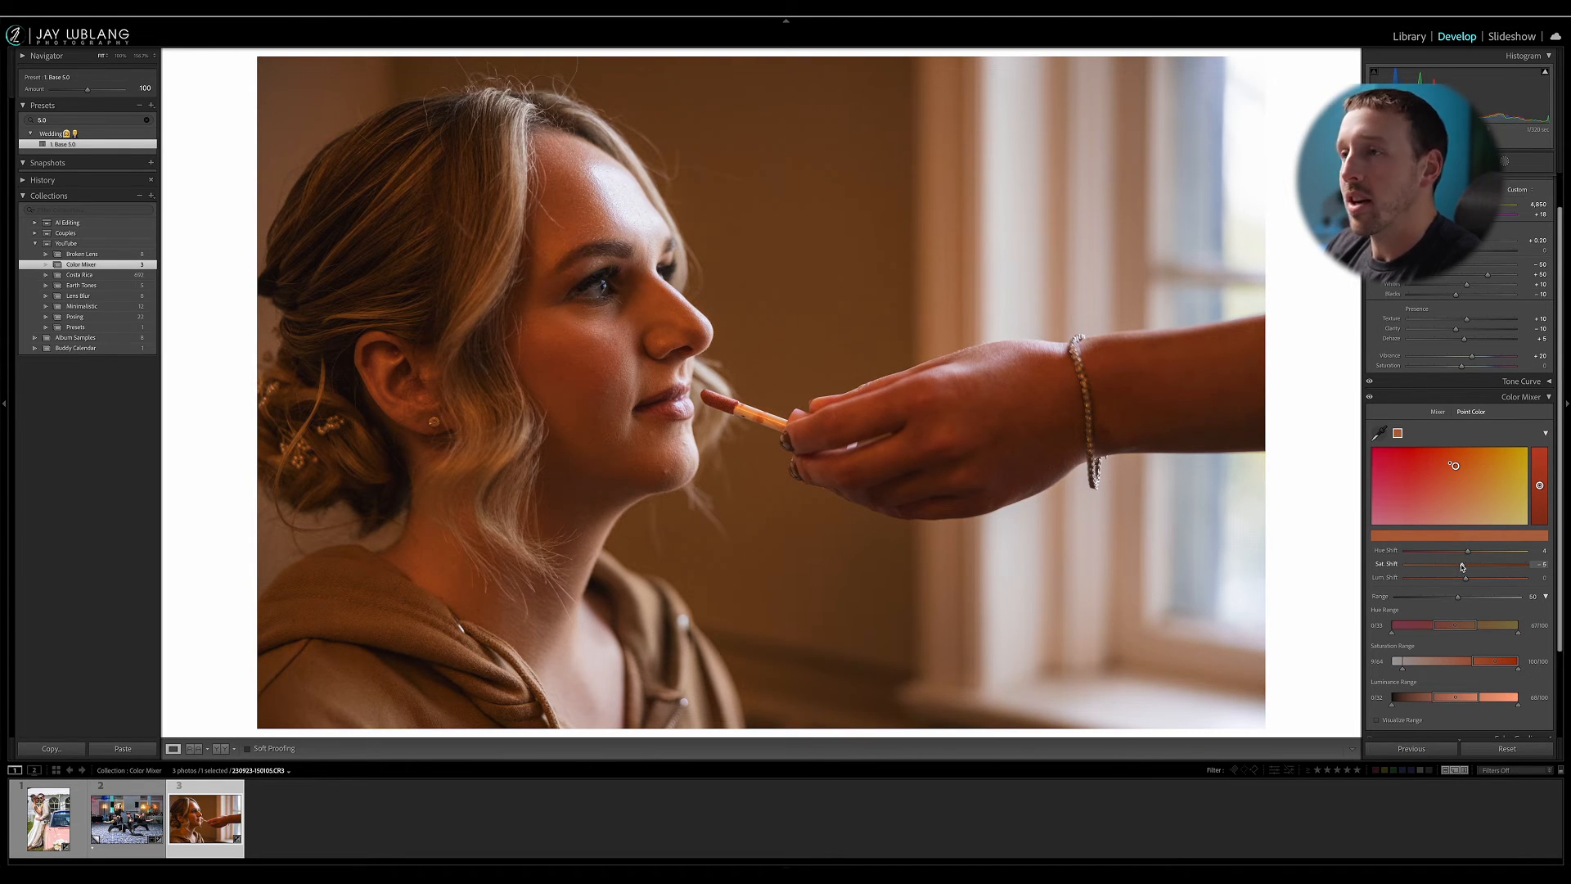
{"action": "left_click", "coordinate": [1371, 399]}
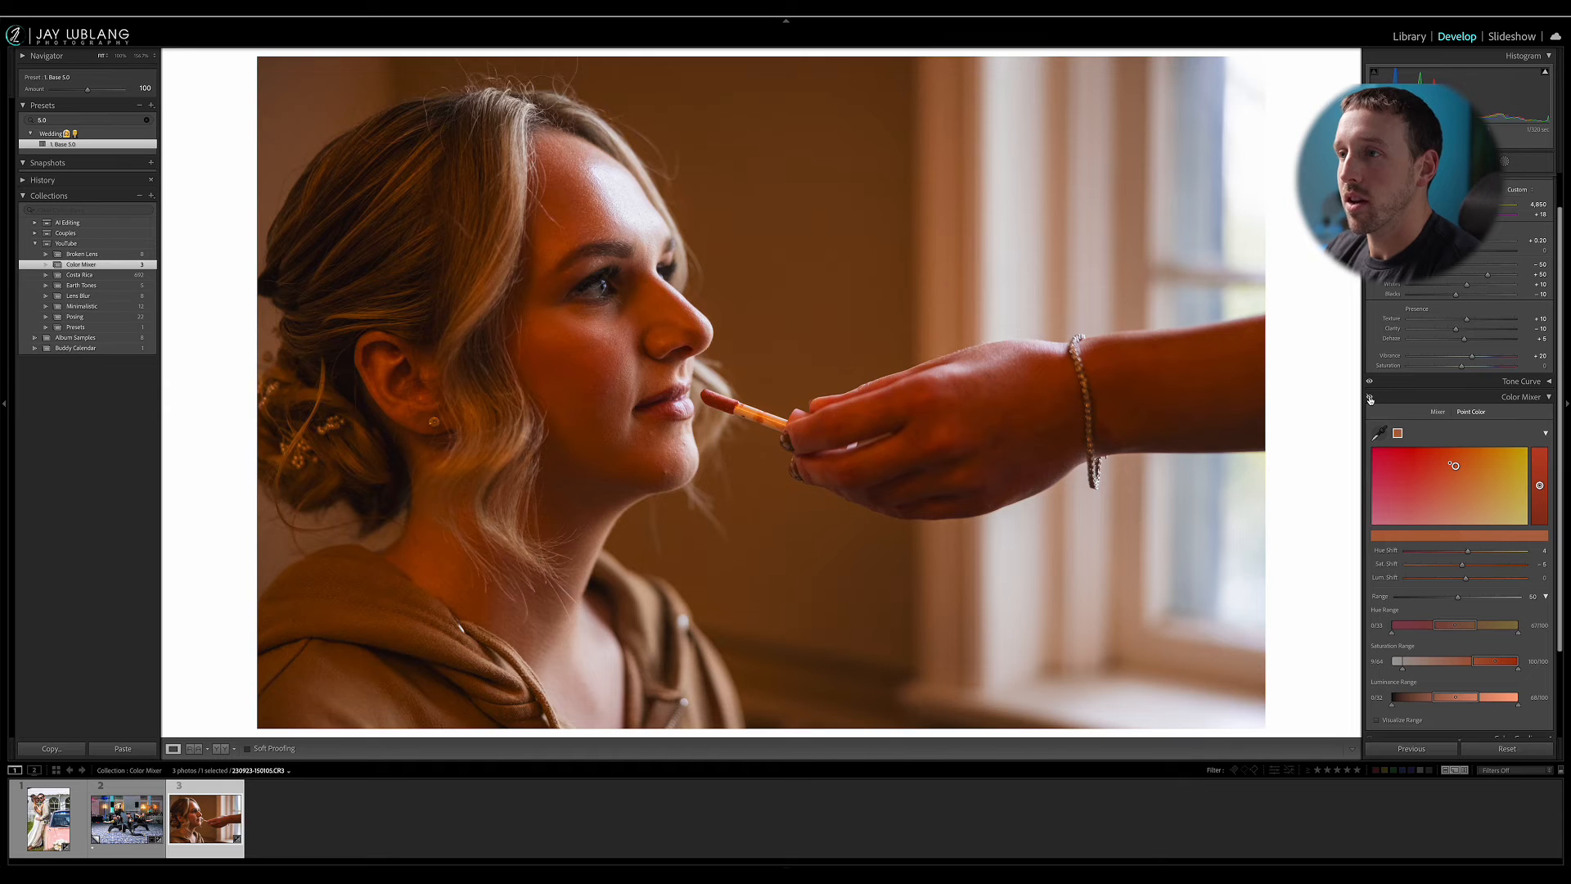
{"action": "left_click", "coordinate": [1370, 399]}
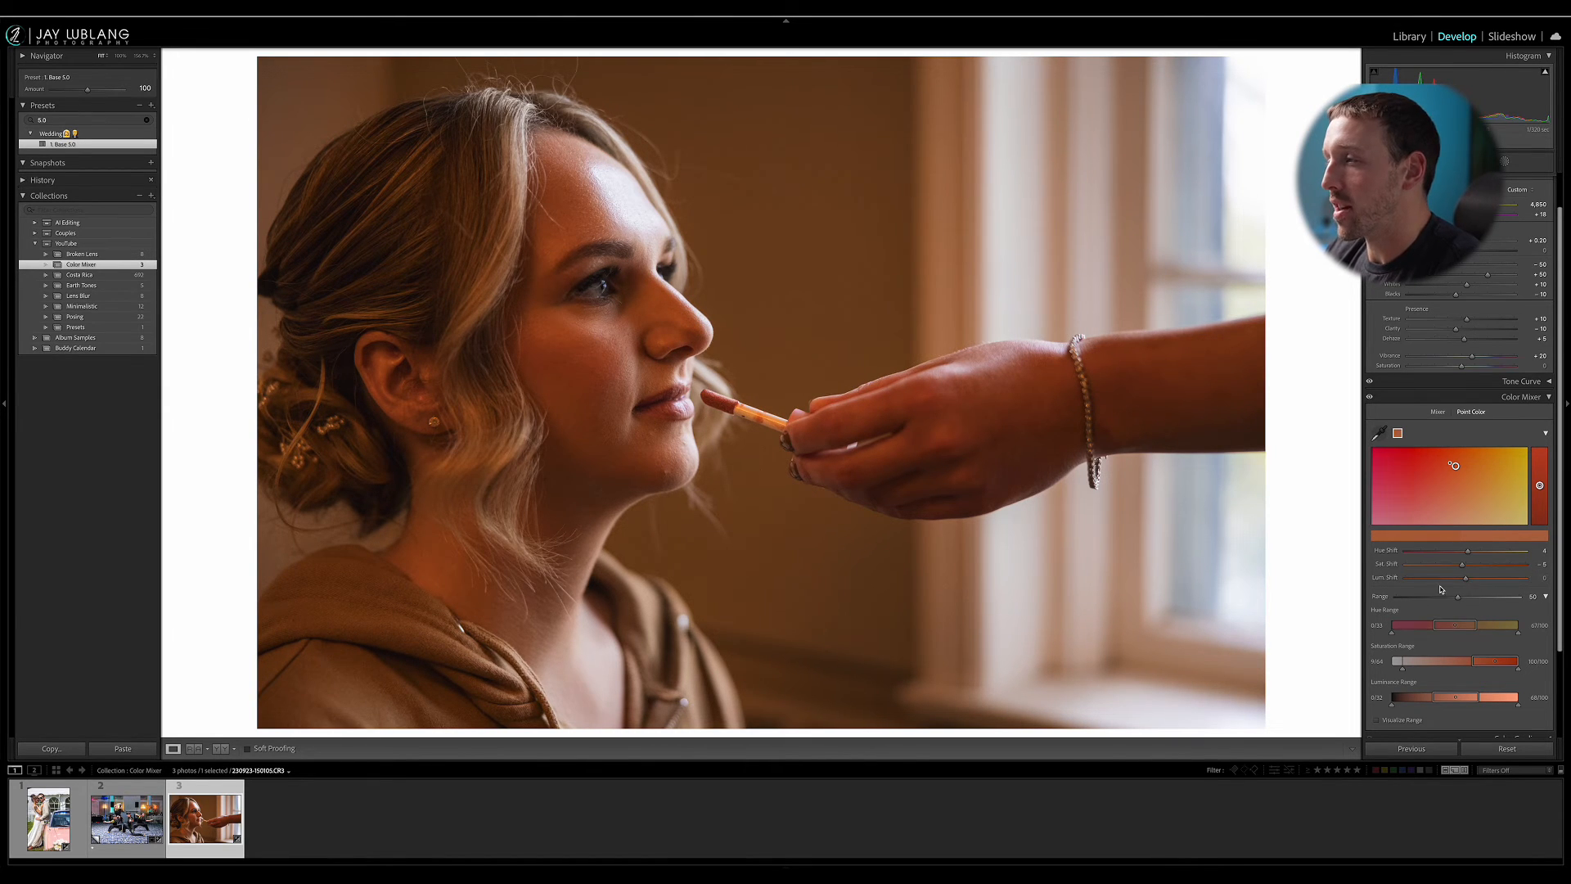
Raise the facial skin sample's luminance shift slightly and compare the portrait with and without the Color Mixer edits
{"action": "left_click", "coordinate": [1467, 580]}
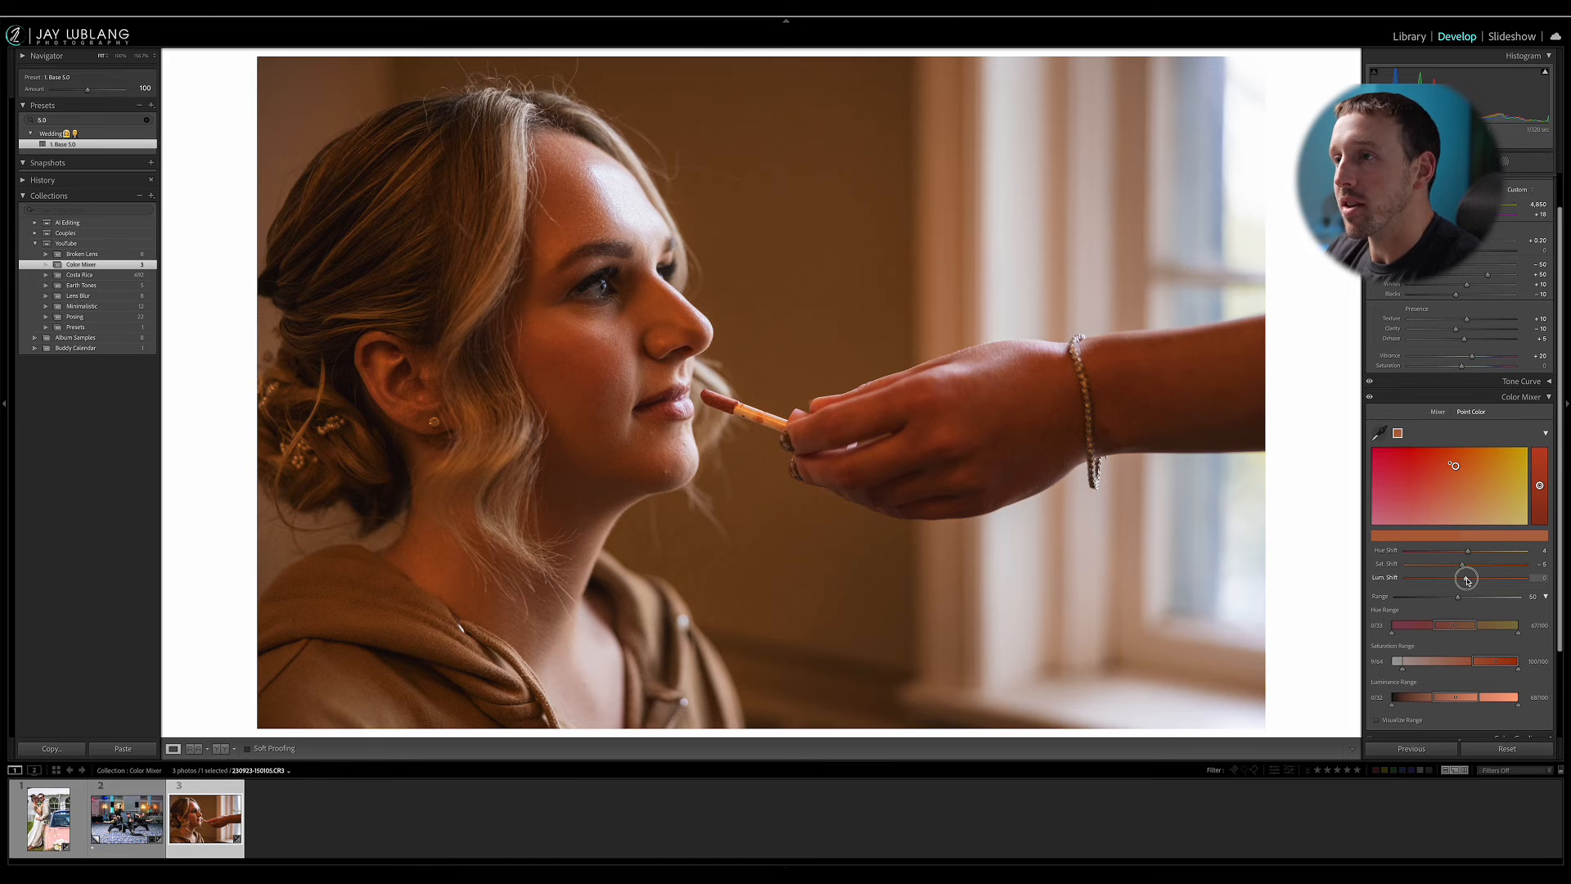
{"action": "left_click_drag", "start_coordinate": [1467, 581], "coordinate": [1468, 581]}
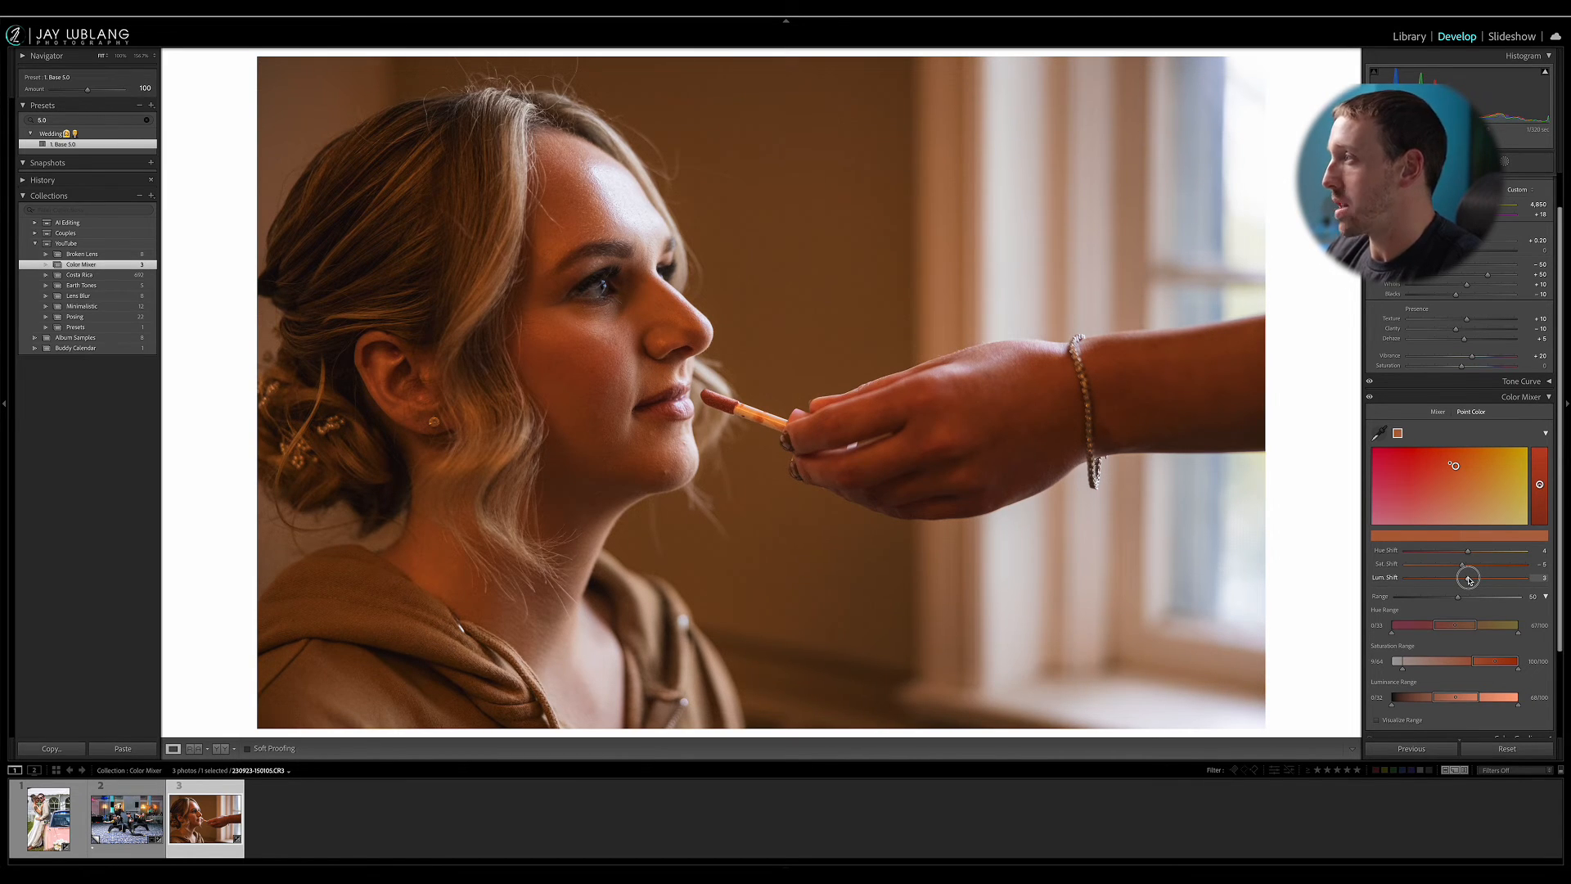
{"action": "left_click_drag", "start_coordinate": [1469, 580], "coordinate": [1469, 580]}
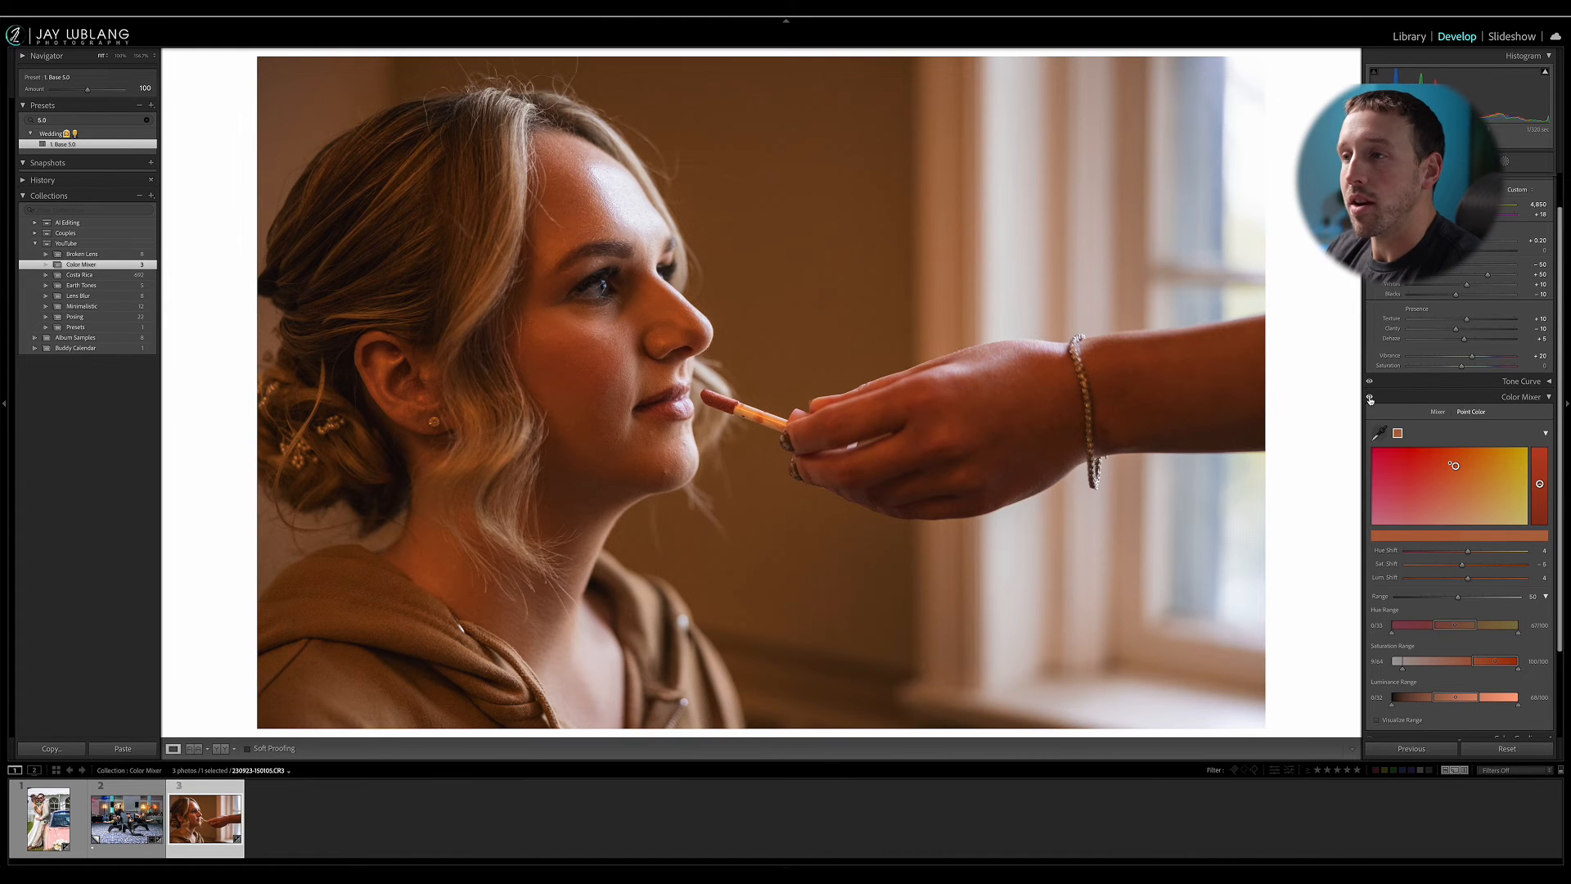
{"action": "left_click", "coordinate": [1370, 399]}
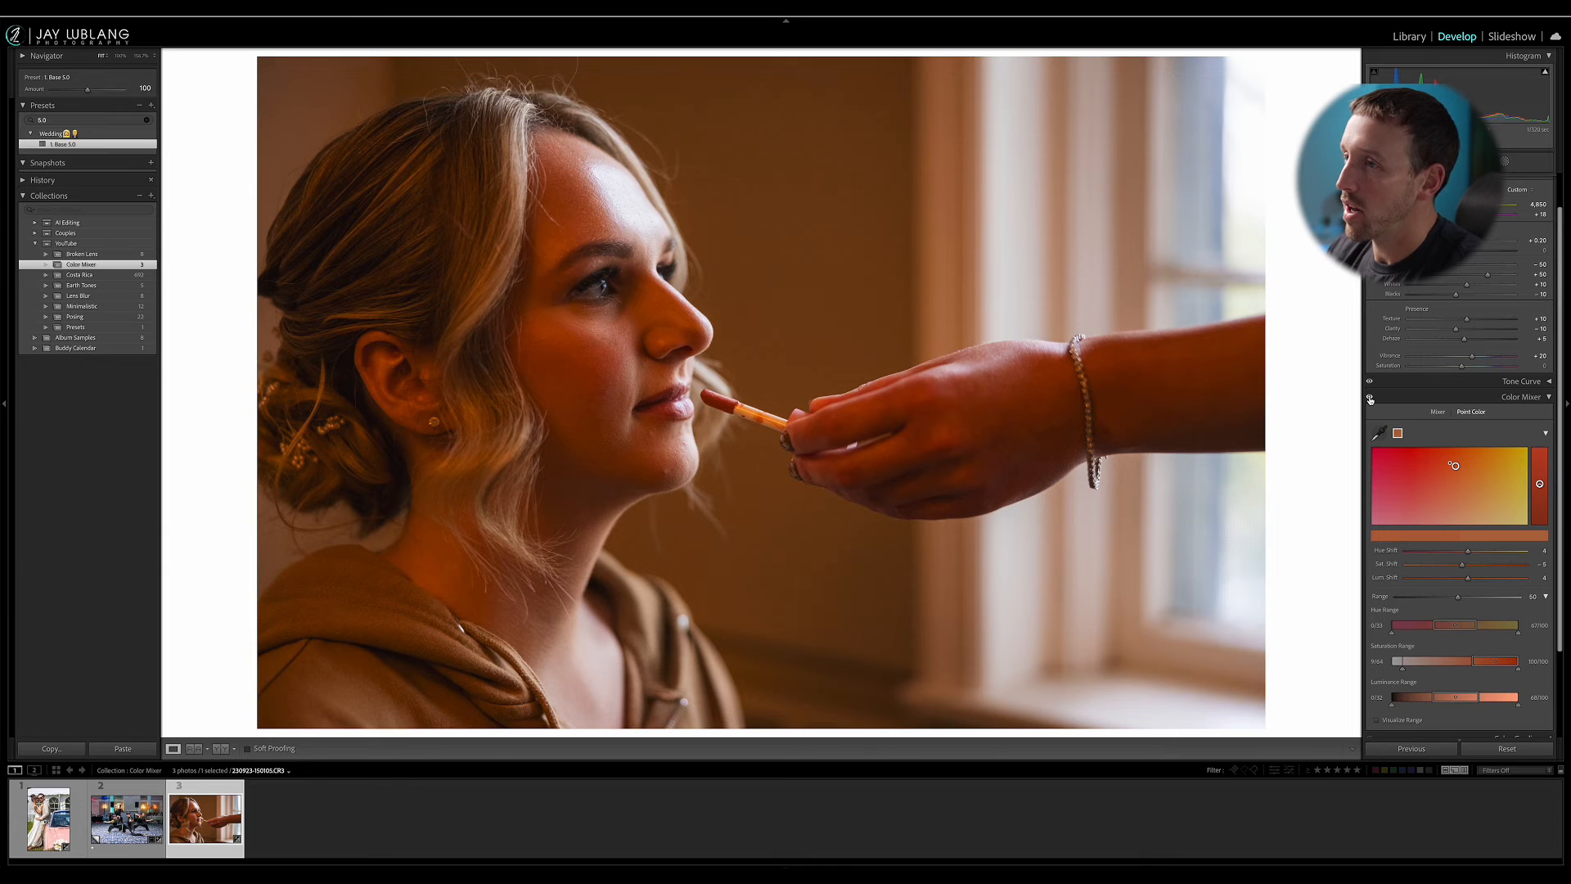
{"action": "left_click", "coordinate": [1371, 399]}
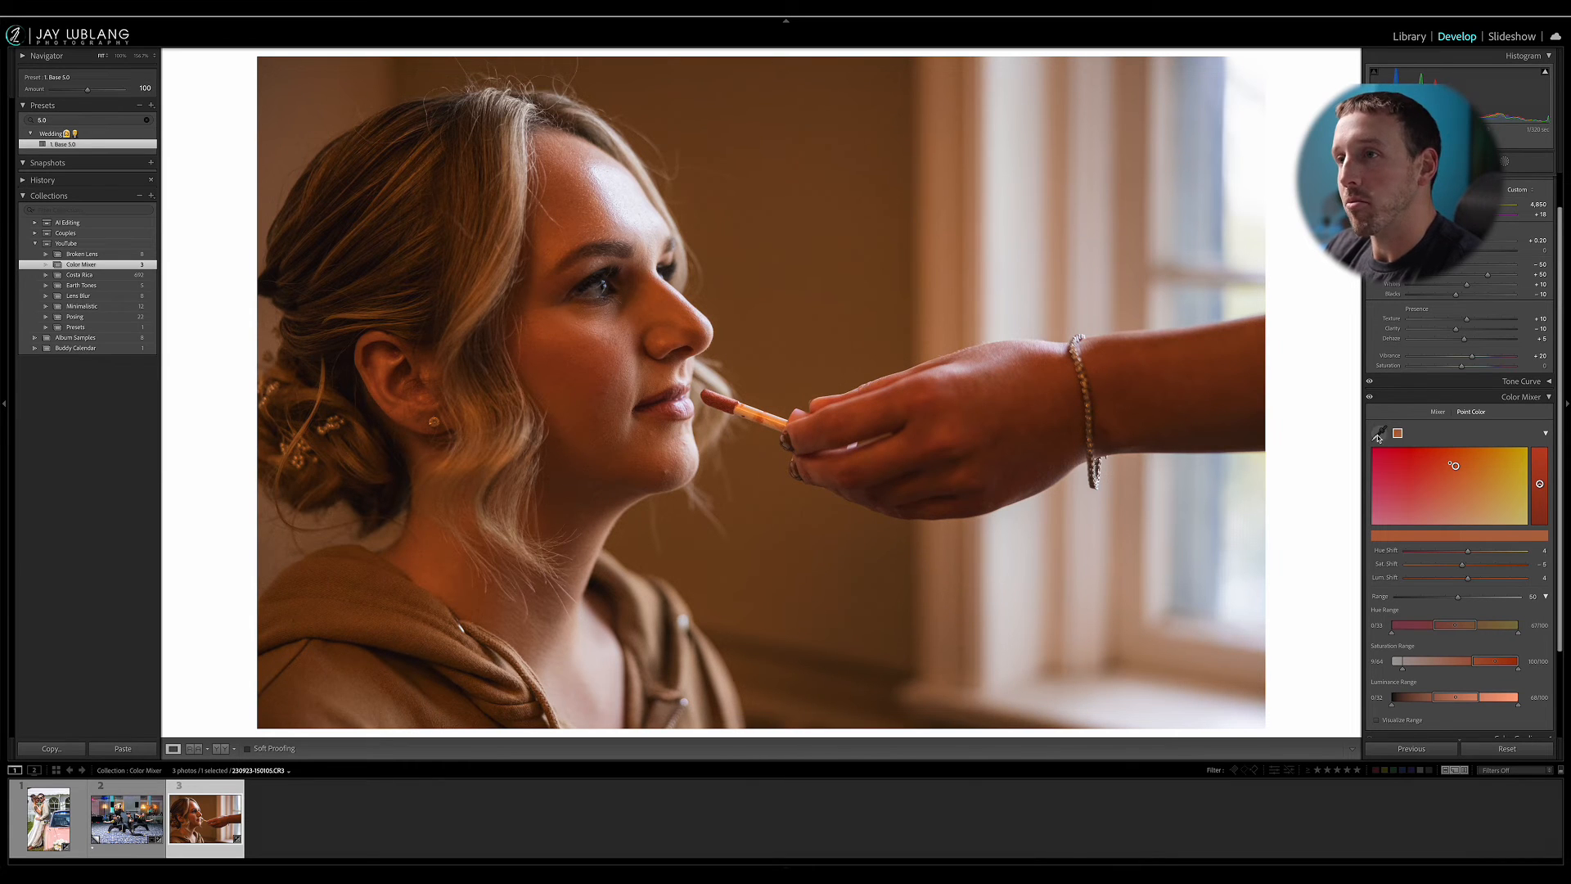
Sample the makeup artist's shadowed hand skin, shift its hue slightly toward yellow, reduce its saturation shift, and raise its luminance shift slightly
{"action": "left_click", "coordinate": [1380, 433]}
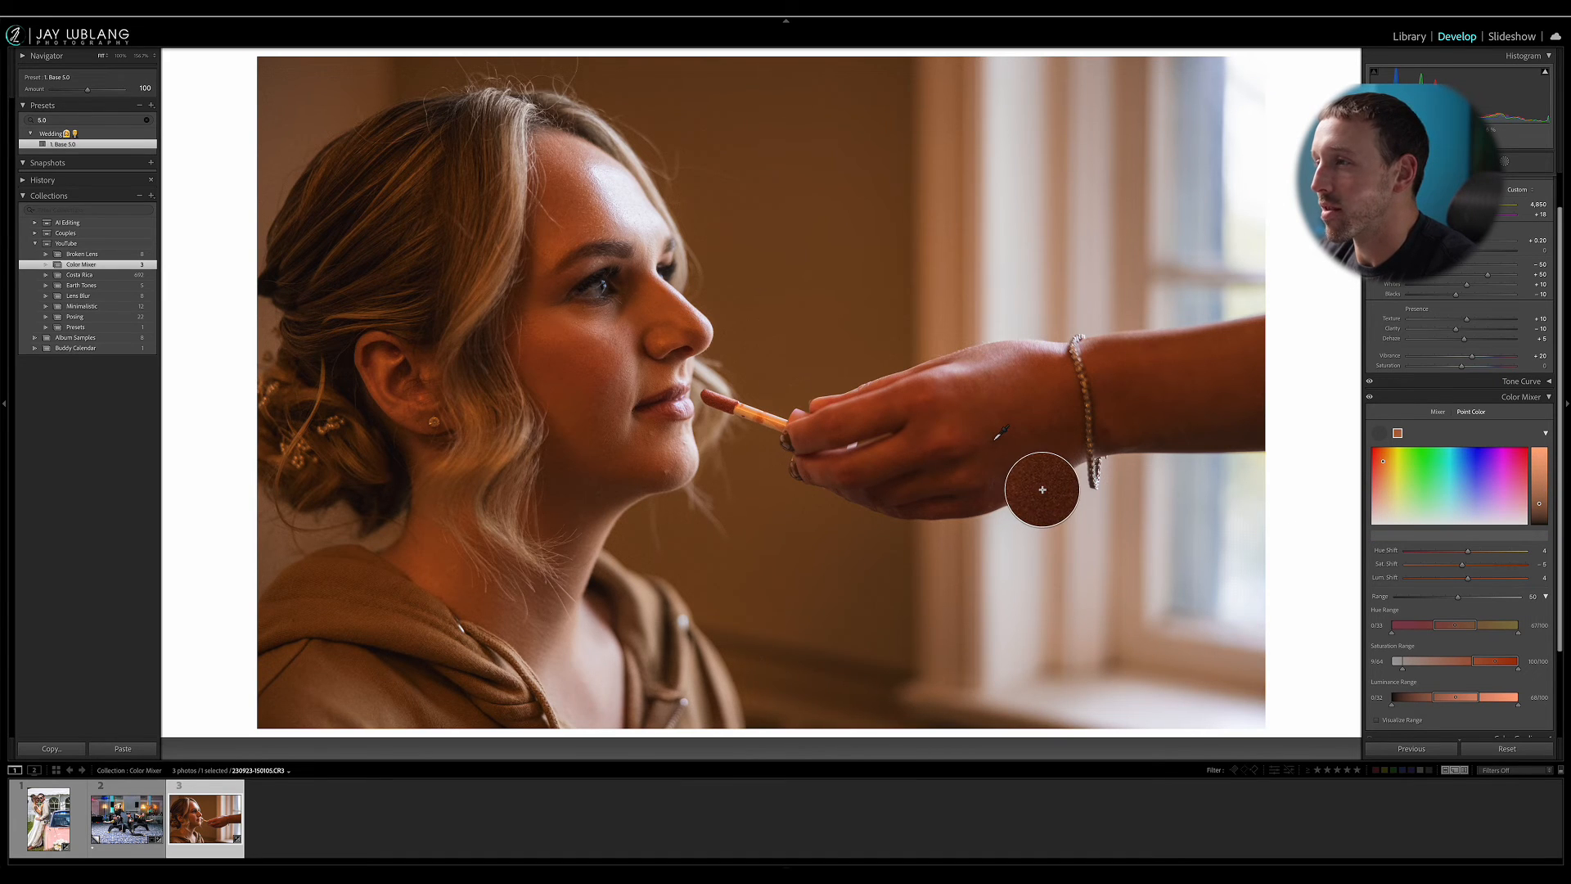
{"action": "left_click", "coordinate": [1022, 478]}
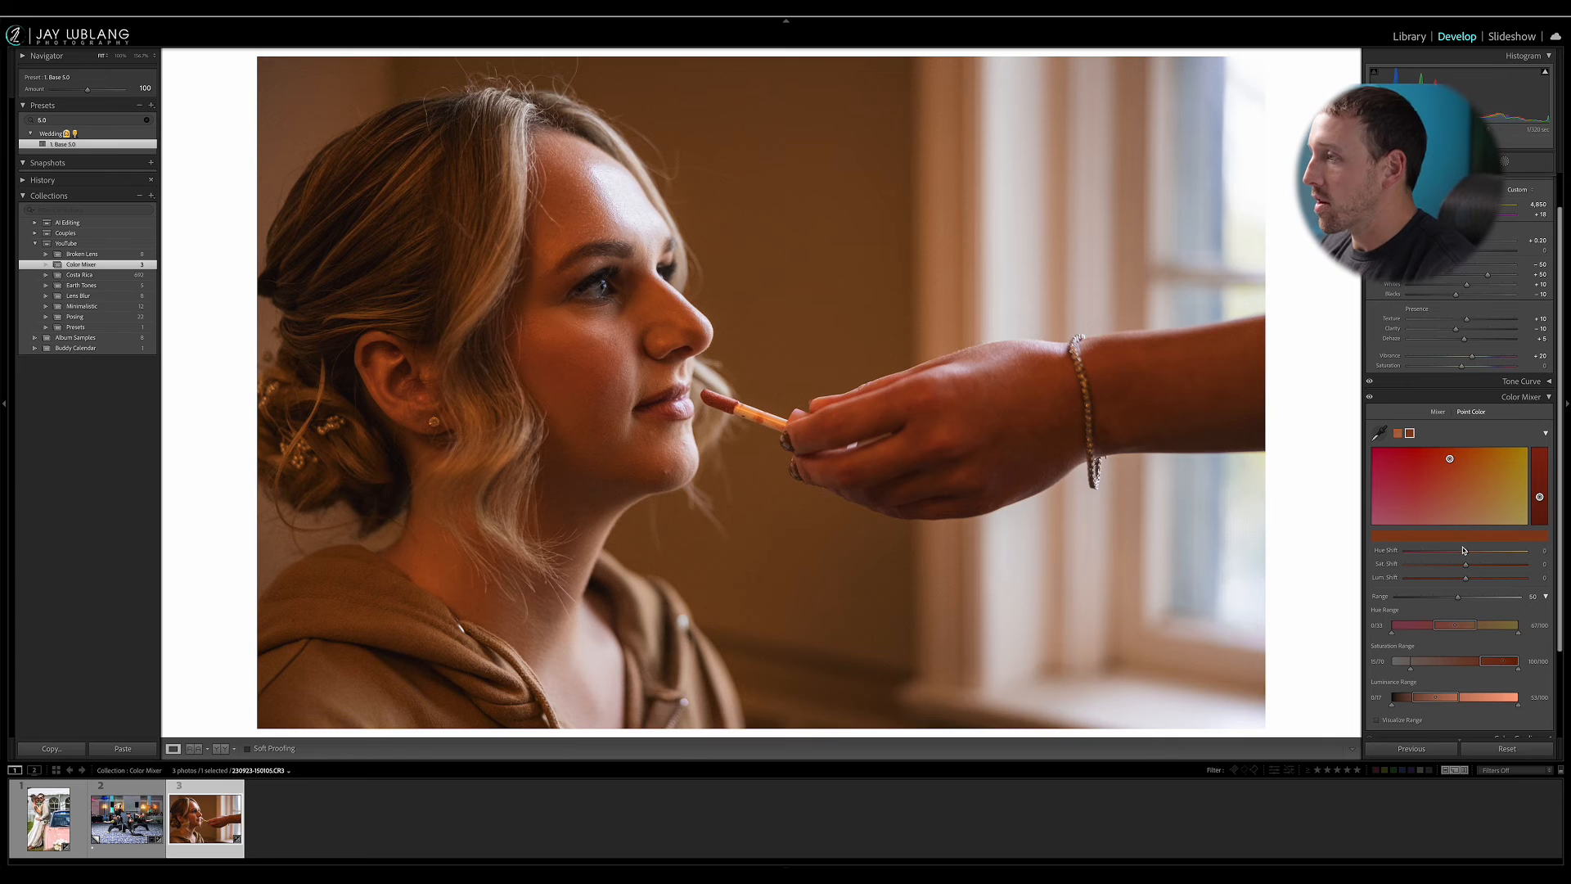
{"action": "left_click_drag", "start_coordinate": [1466, 549], "coordinate": [1467, 554]}
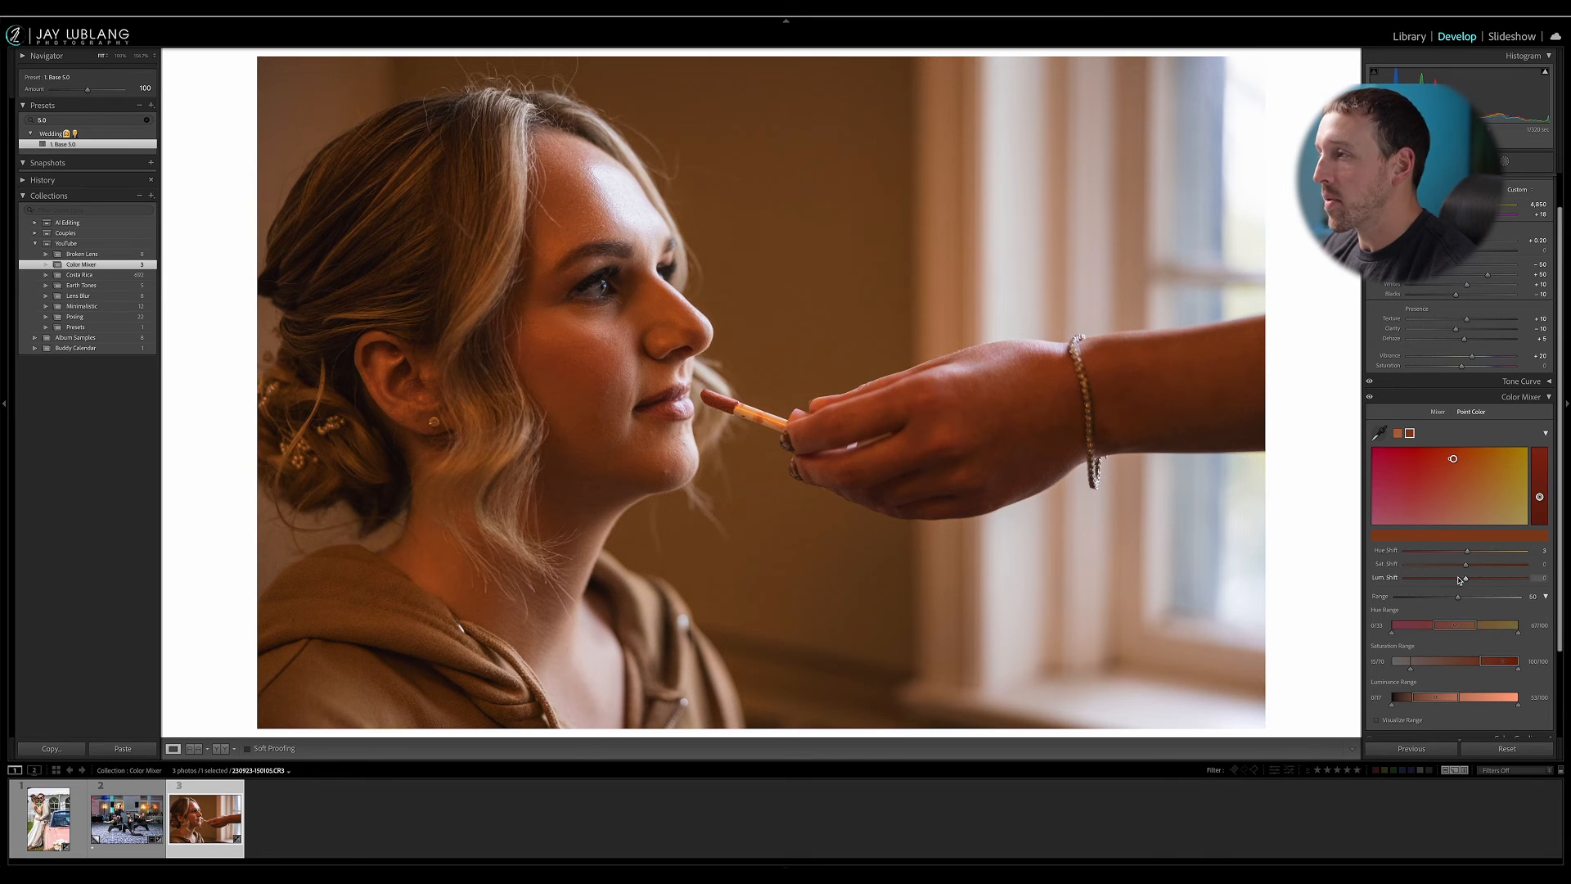
{"action": "left_click_drag", "start_coordinate": [1466, 567], "coordinate": [1470, 581]}
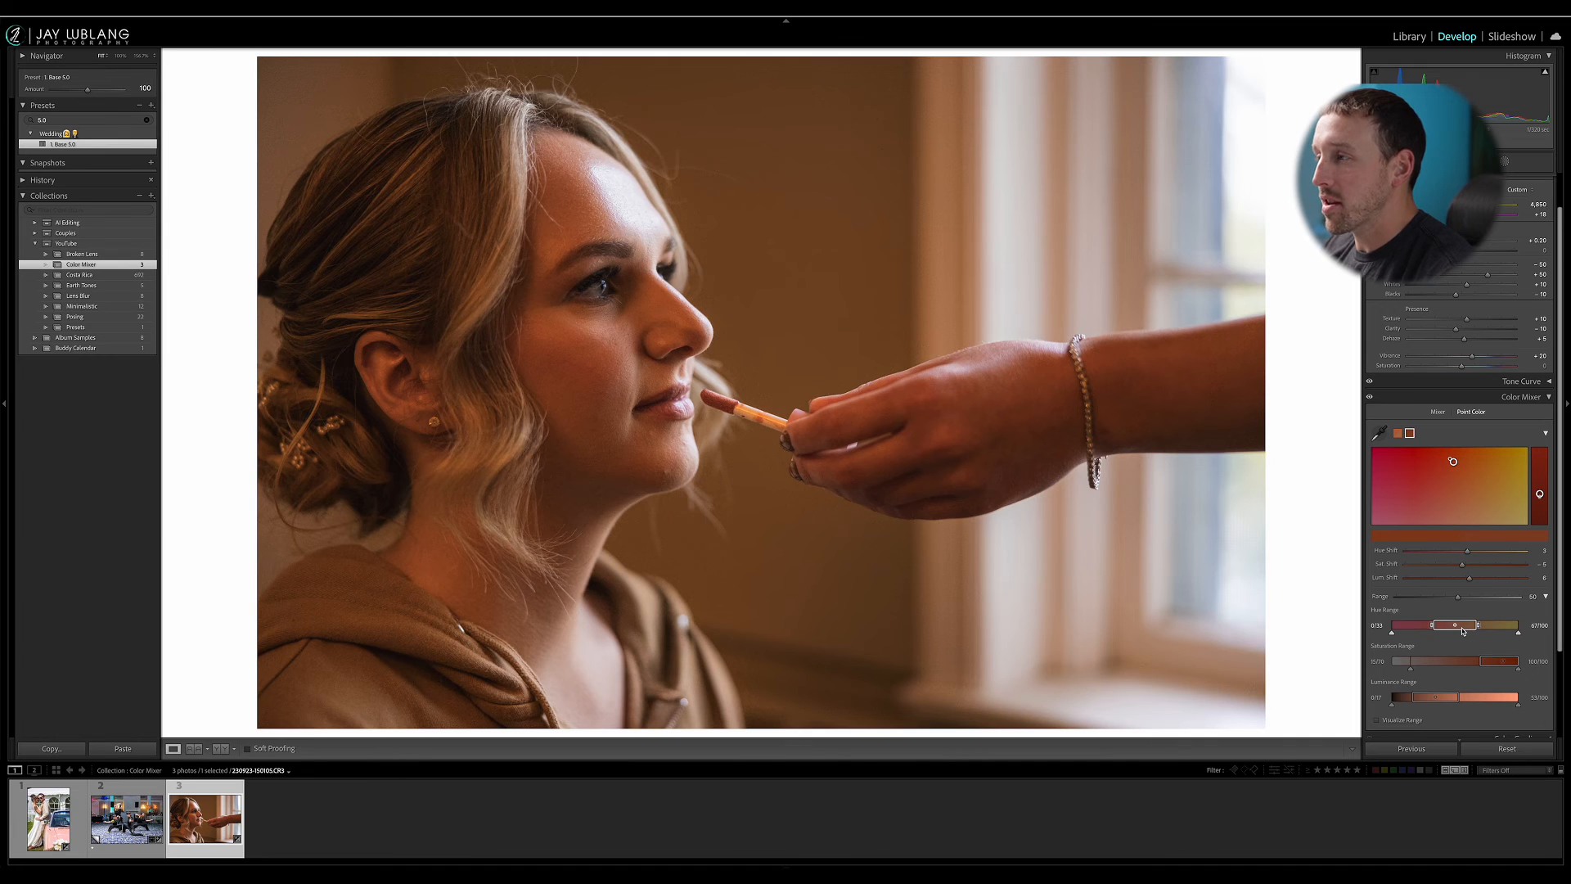
Move the hand sample's hue range slightly toward red and compare the skin tones with and without the Color Mixer edits
{"action": "left_click_drag", "start_coordinate": [1462, 630], "coordinate": [1455, 630]}
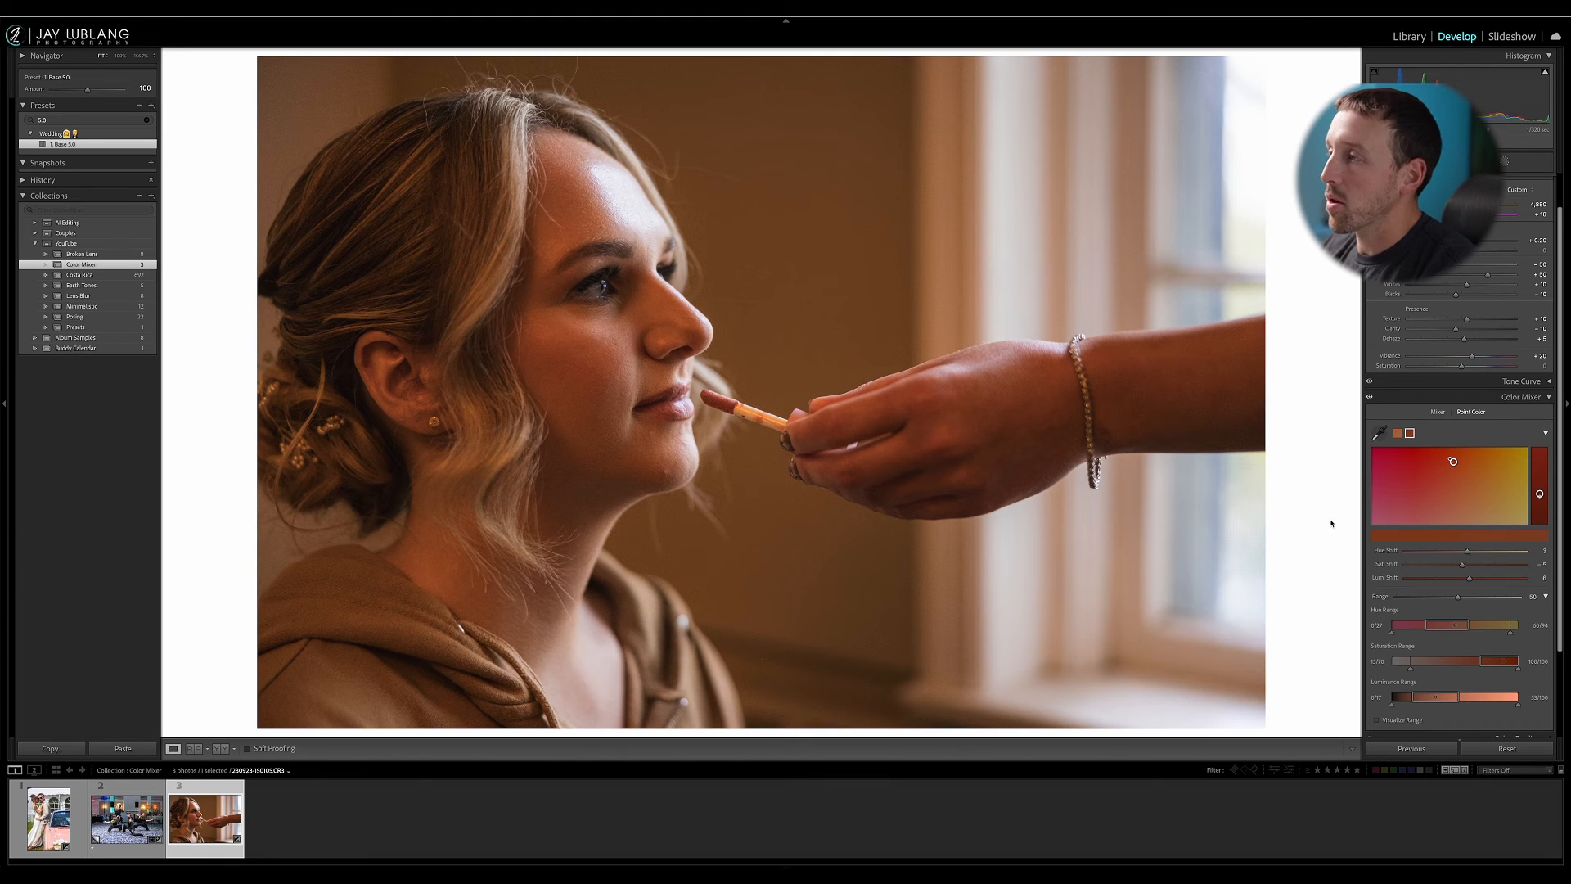
{"action": "left_click", "coordinate": [1370, 399]}
{"action": "left_click", "coordinate": [1371, 399]}
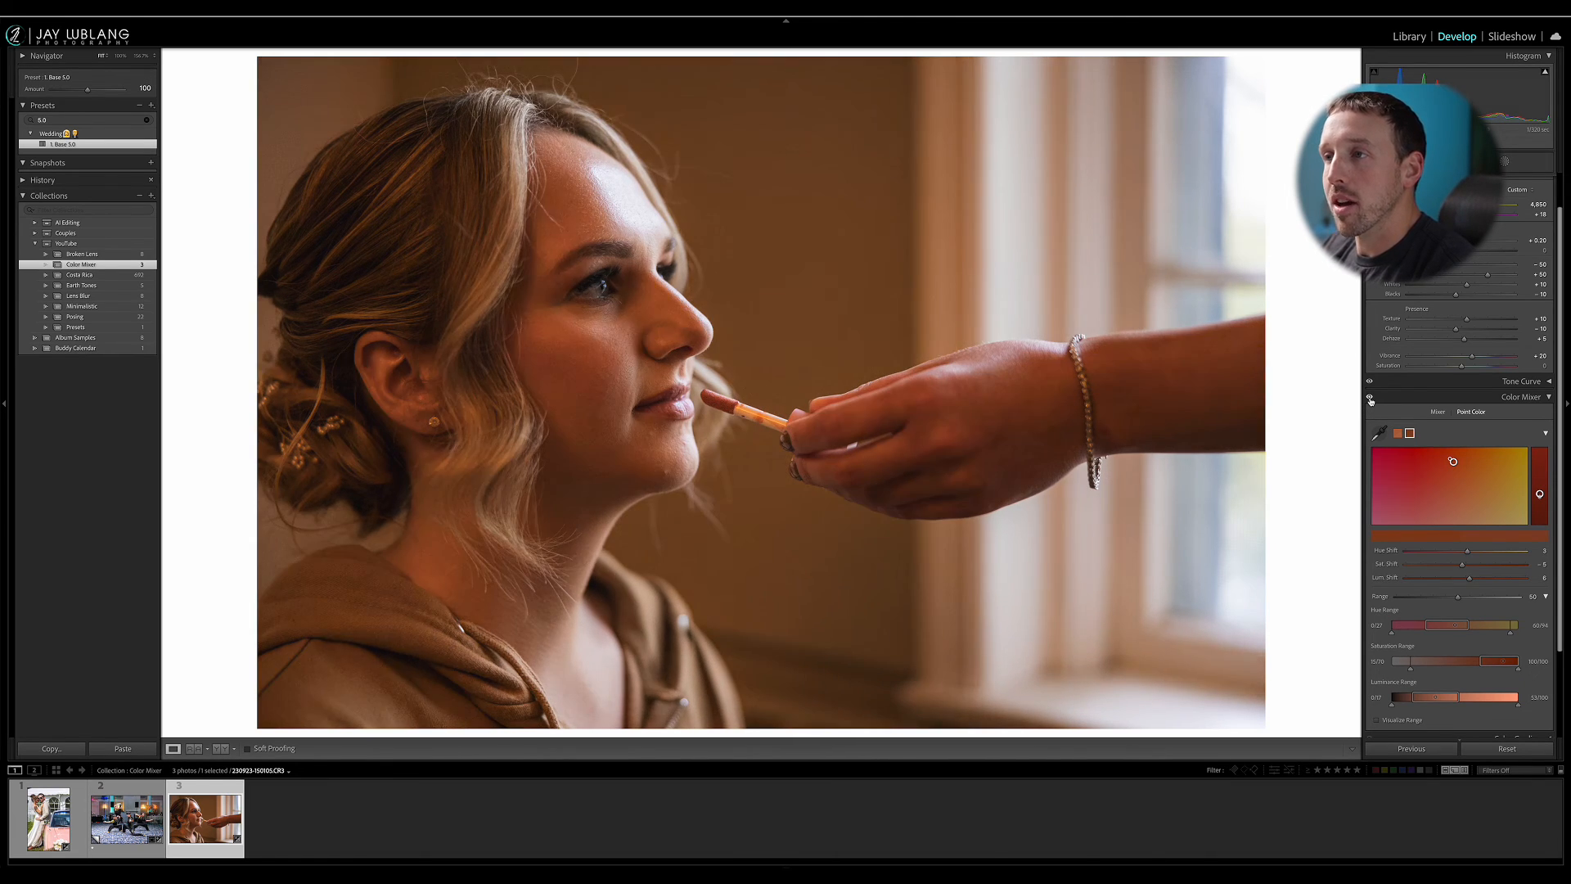
{"action": "left_click", "coordinate": [1371, 399]}
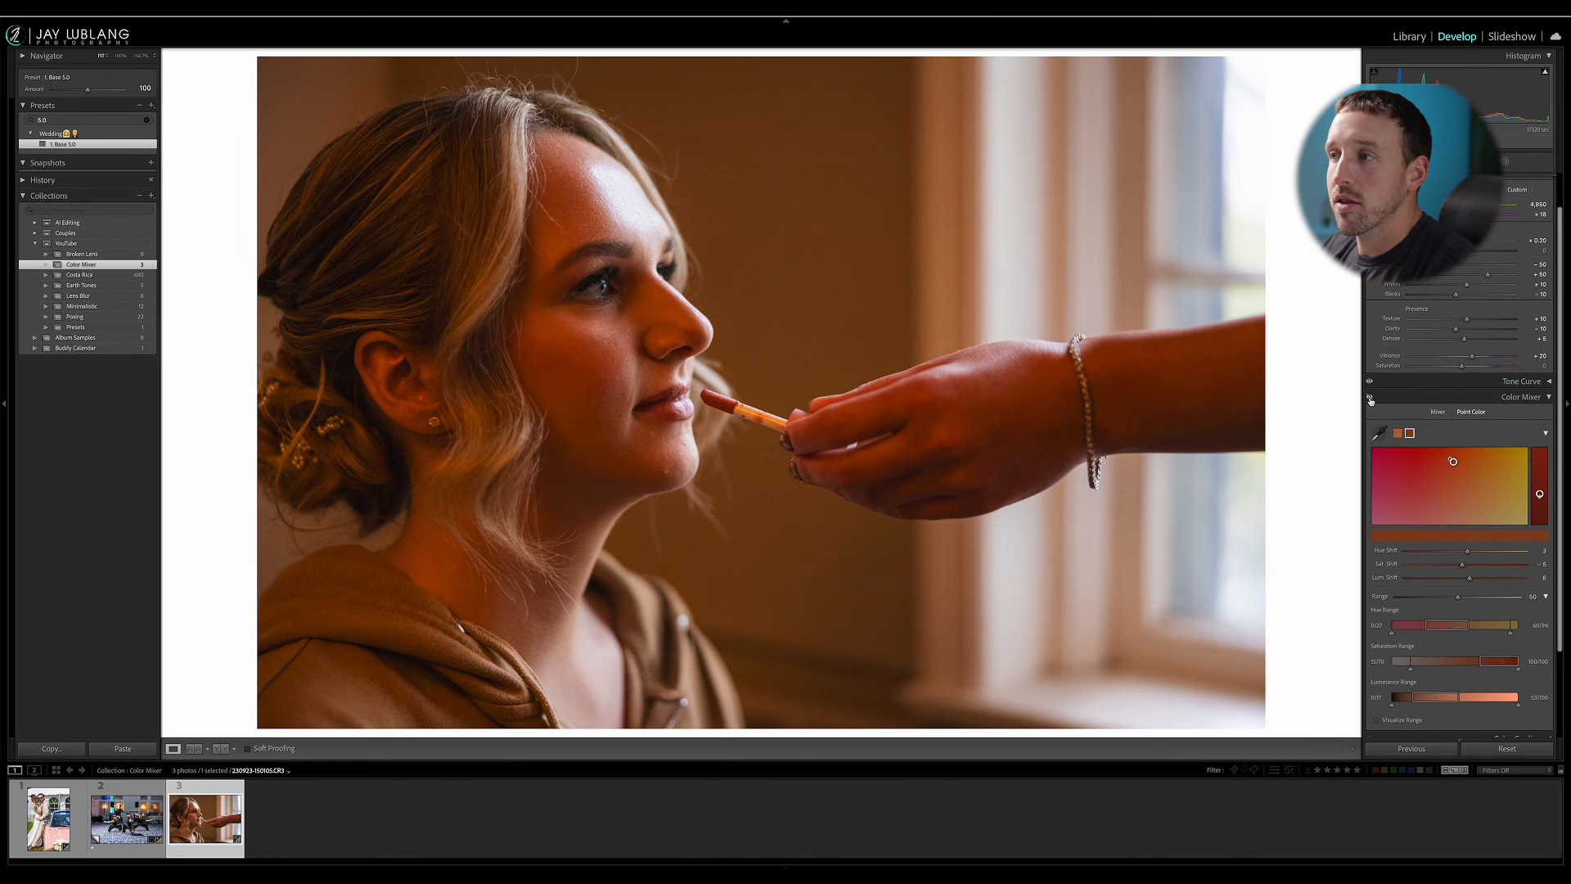
{"action": "left_click", "coordinate": [1371, 399]}
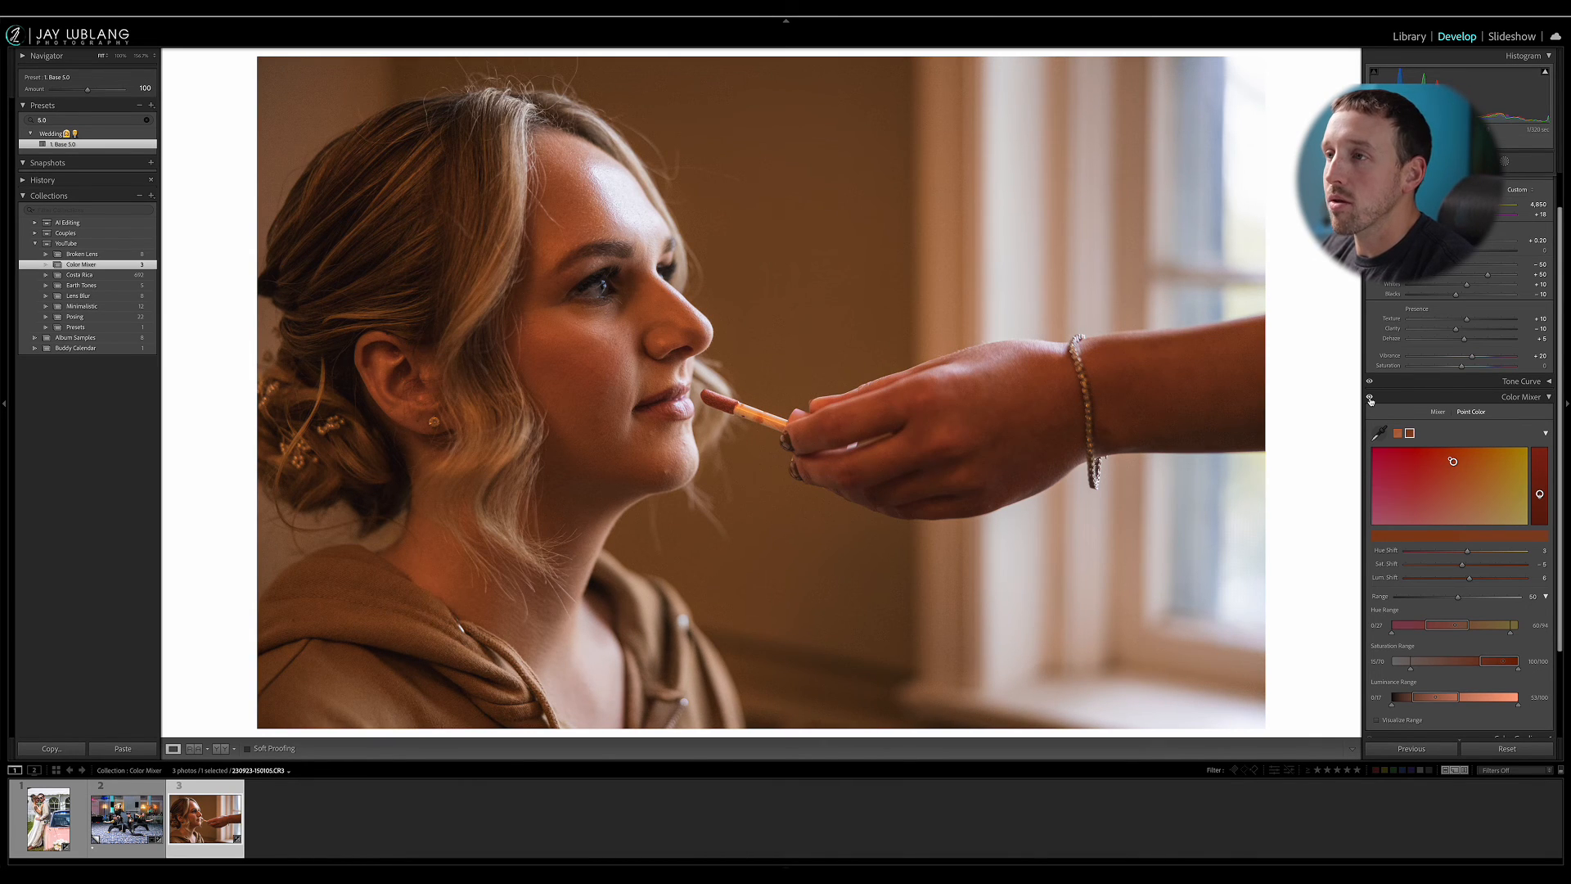
{"action": "left_click", "coordinate": [1371, 399]}
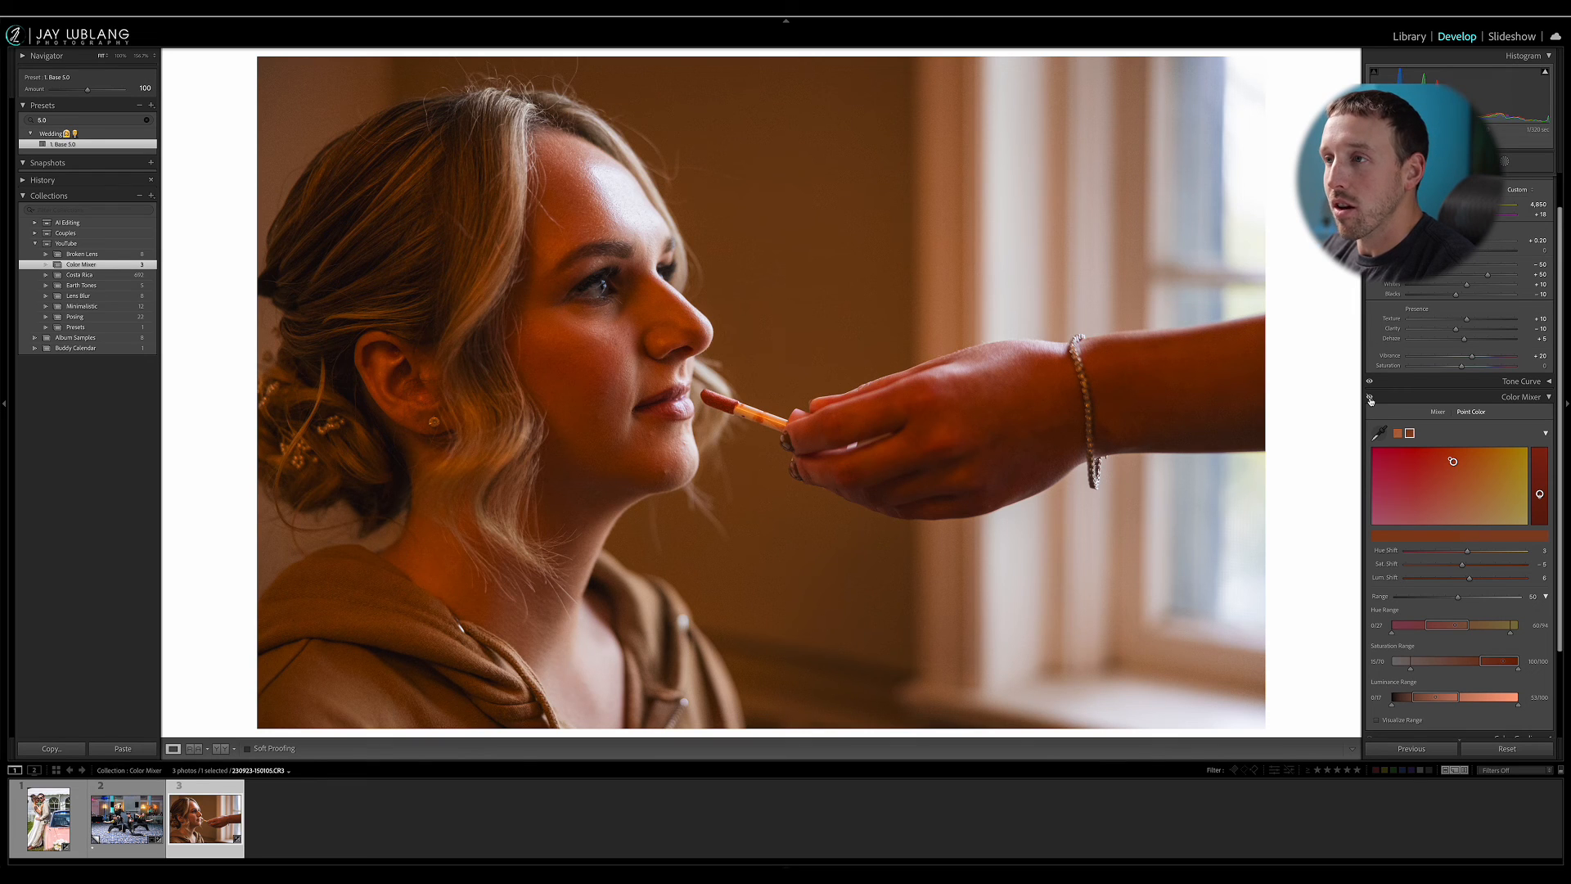
{"action": "left_click", "coordinate": [1371, 399]}
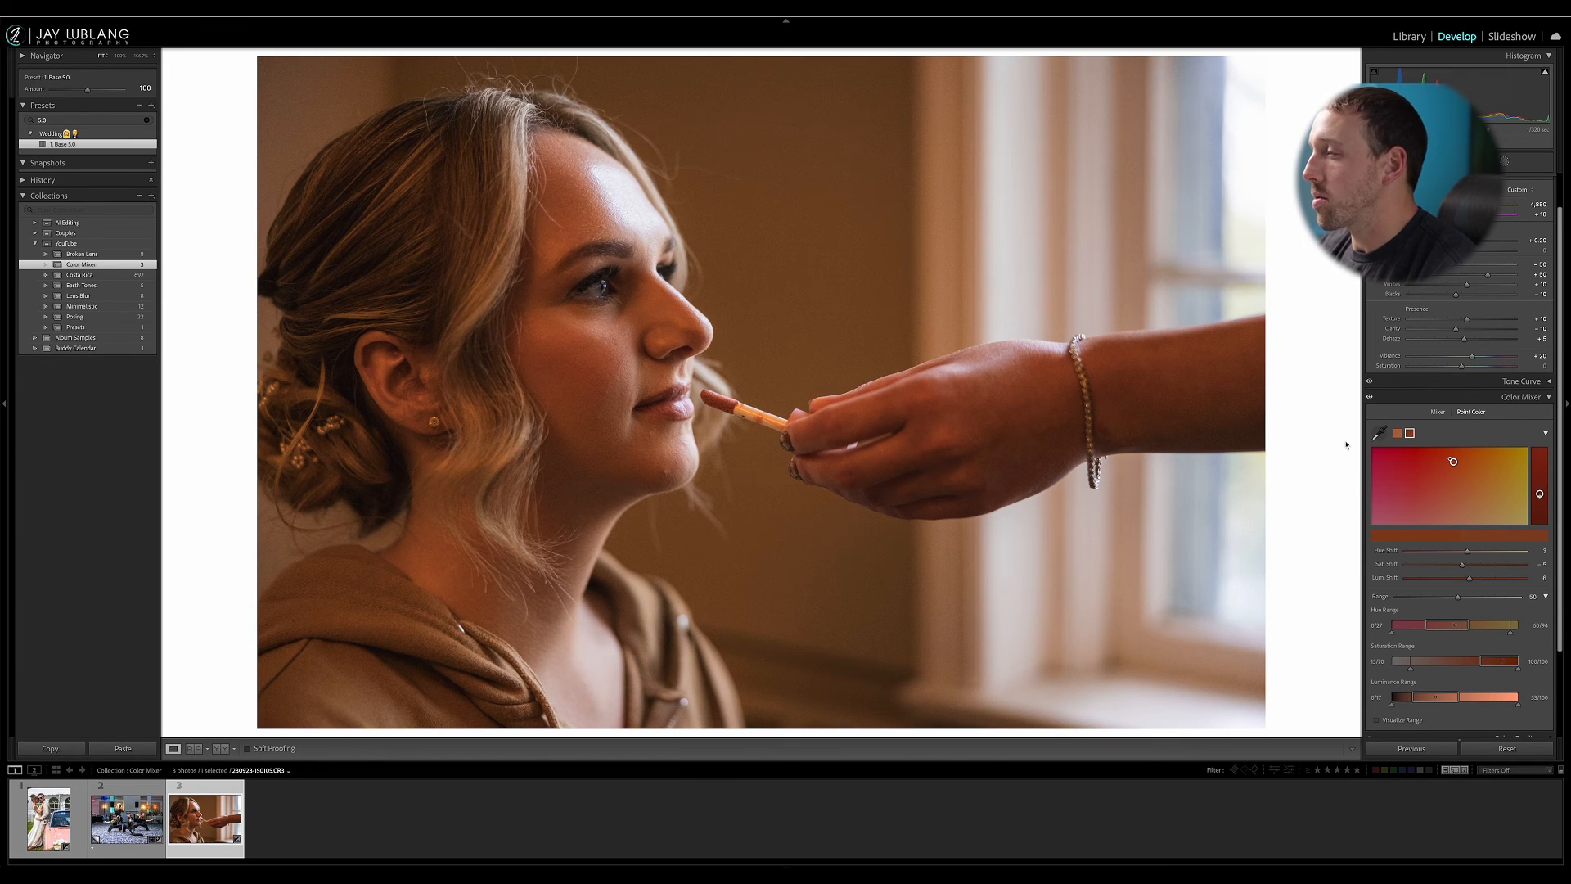
Sample the blue light in the window, lower its saturation shift to about -50, and compare the before and after
{"action": "left_click", "coordinate": [1379, 432]}
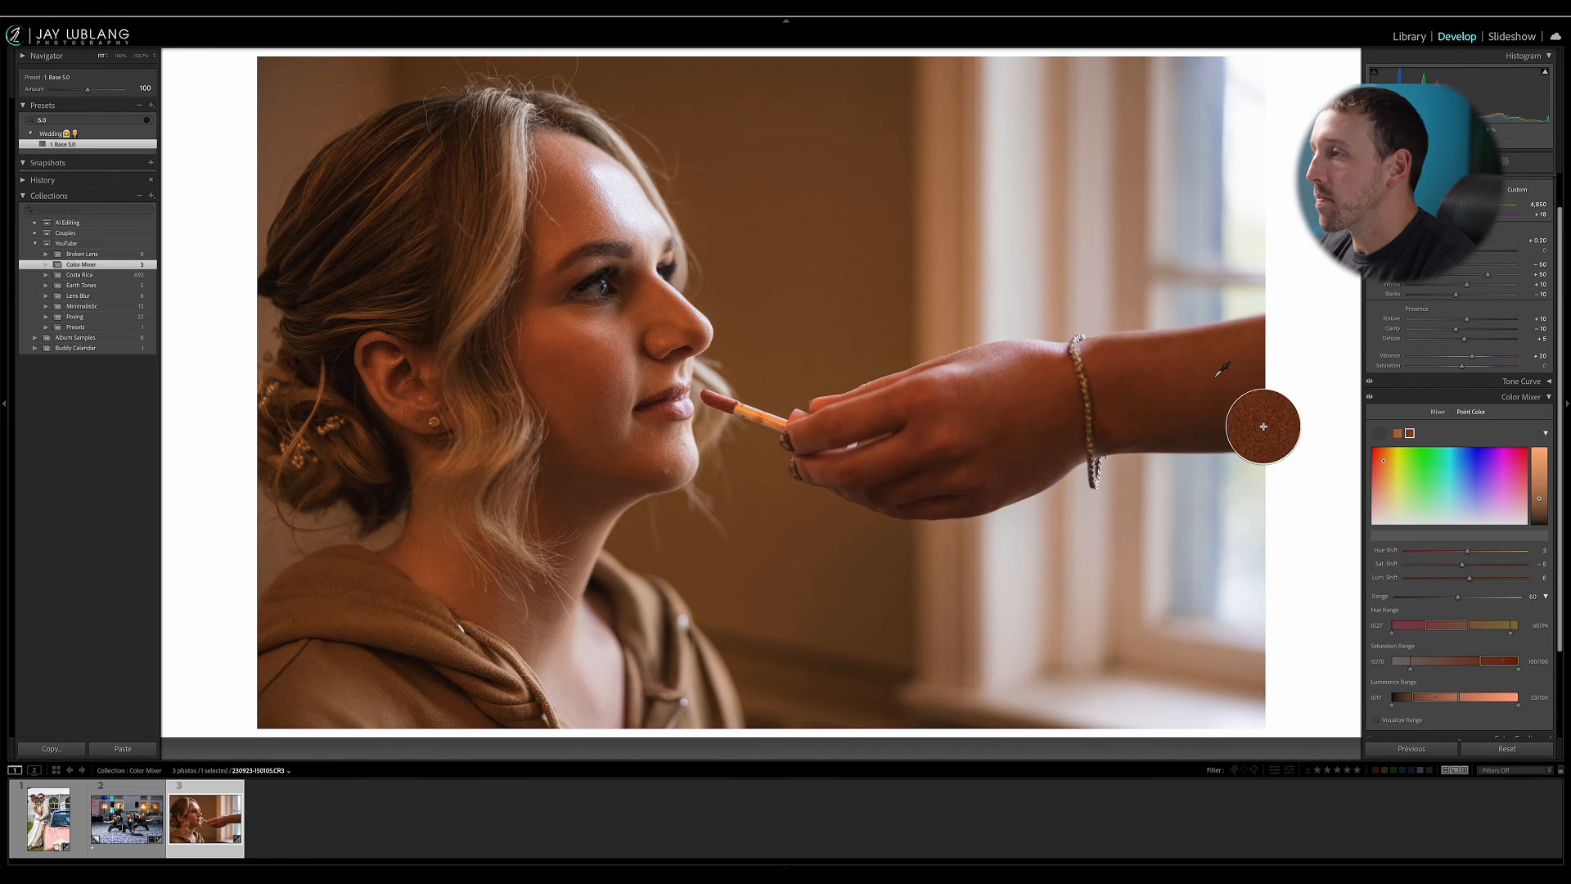
{"action": "left_click", "coordinate": [1208, 513]}
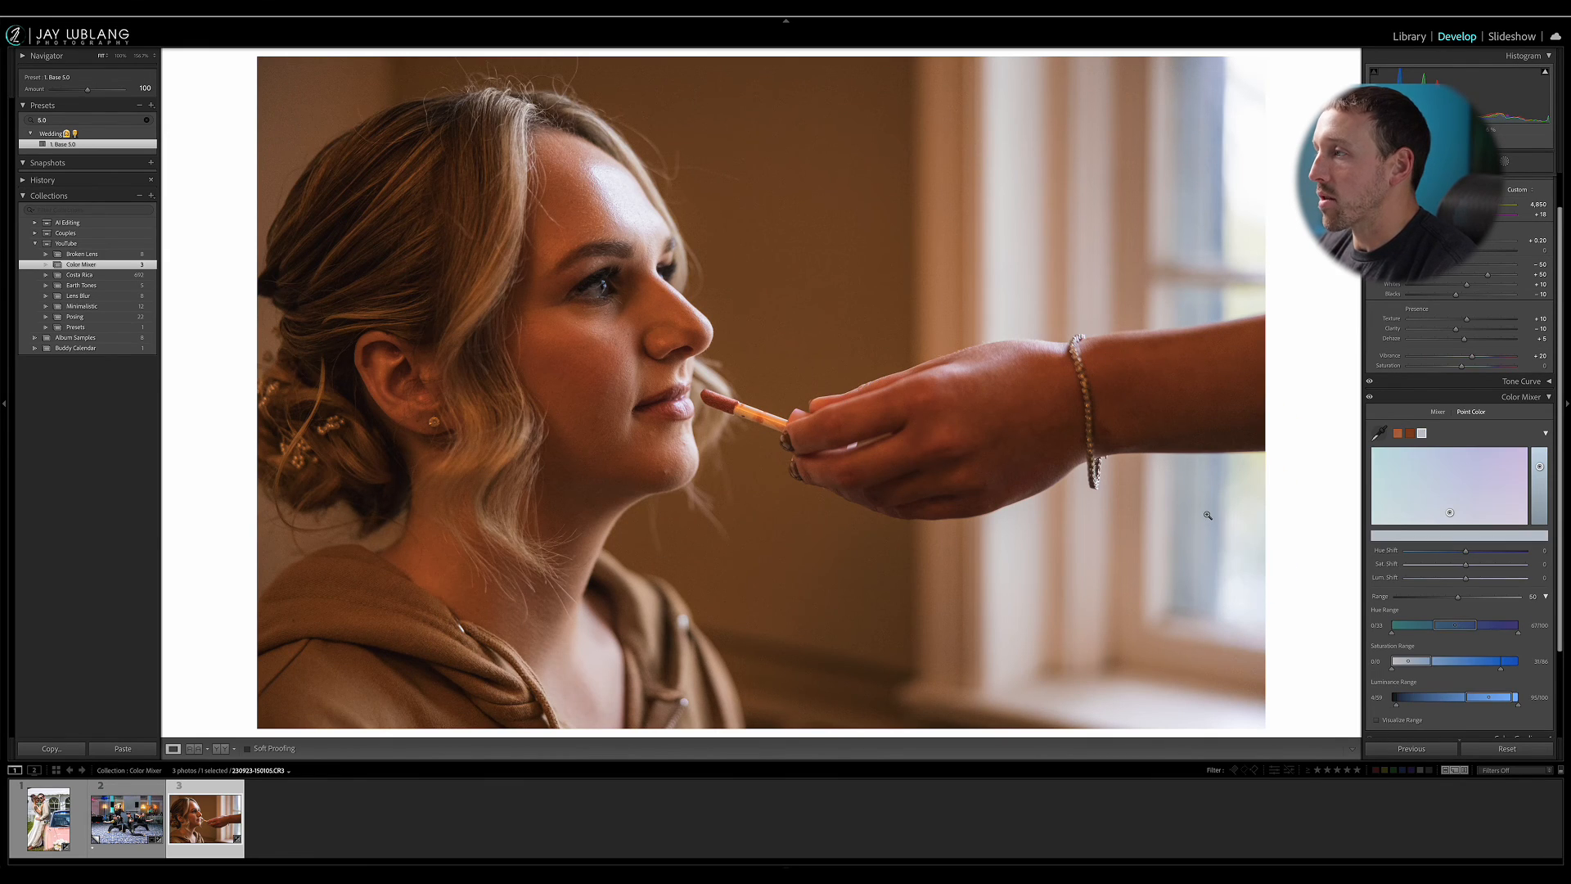
{"action": "left_click", "coordinate": [1444, 568]}
{"action": "mouse_move", "coordinate": [1444, 568]}
{"action": "left_mouse_down"}
{"action": "mouse_move", "coordinate": [1464, 578]}
{"action": "mouse_move", "coordinate": [1431, 580]}
{"action": "mouse_move", "coordinate": [1465, 581]}
{"action": "left_mouse_up"}
{"action": "double_click", "coordinate": [1465, 579]}
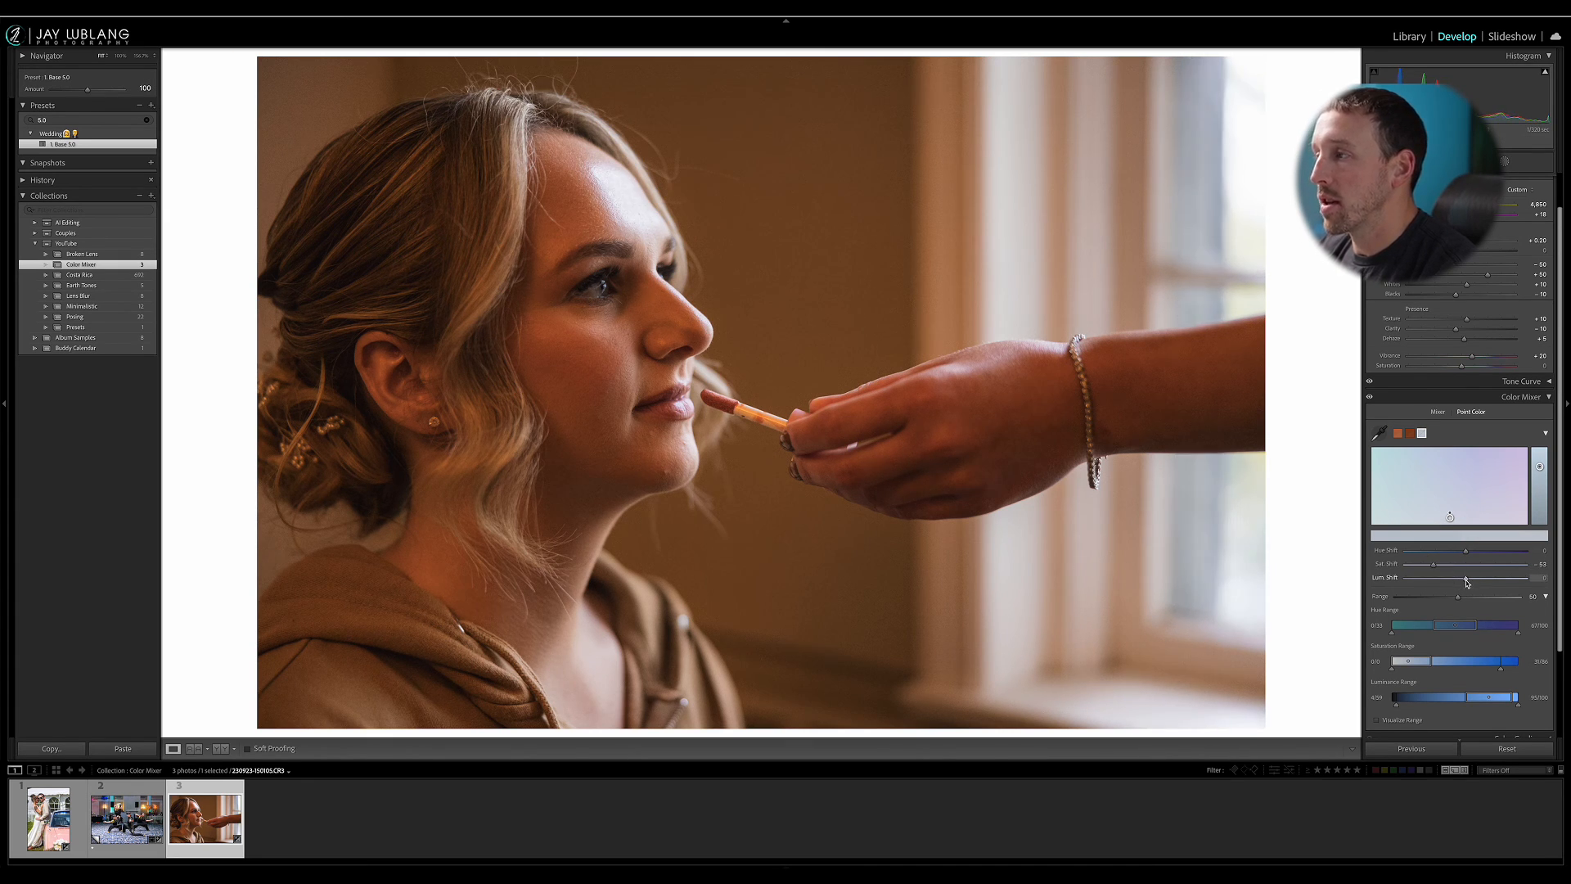
{"action": "left_click", "coordinate": [1371, 399]}
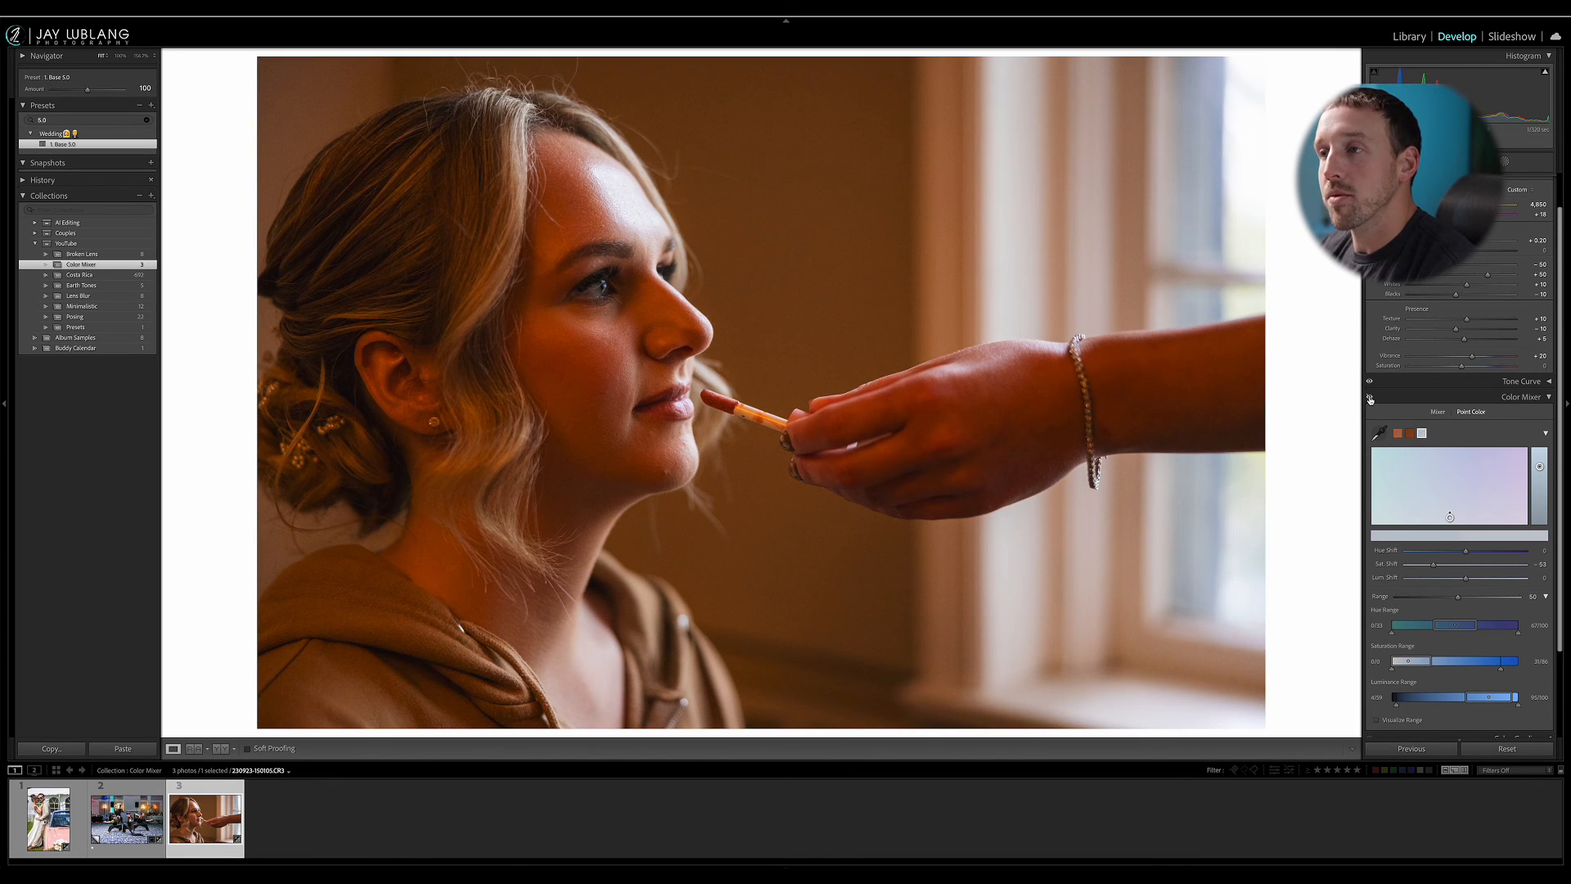
{"action": "left_click", "coordinate": [1371, 399]}
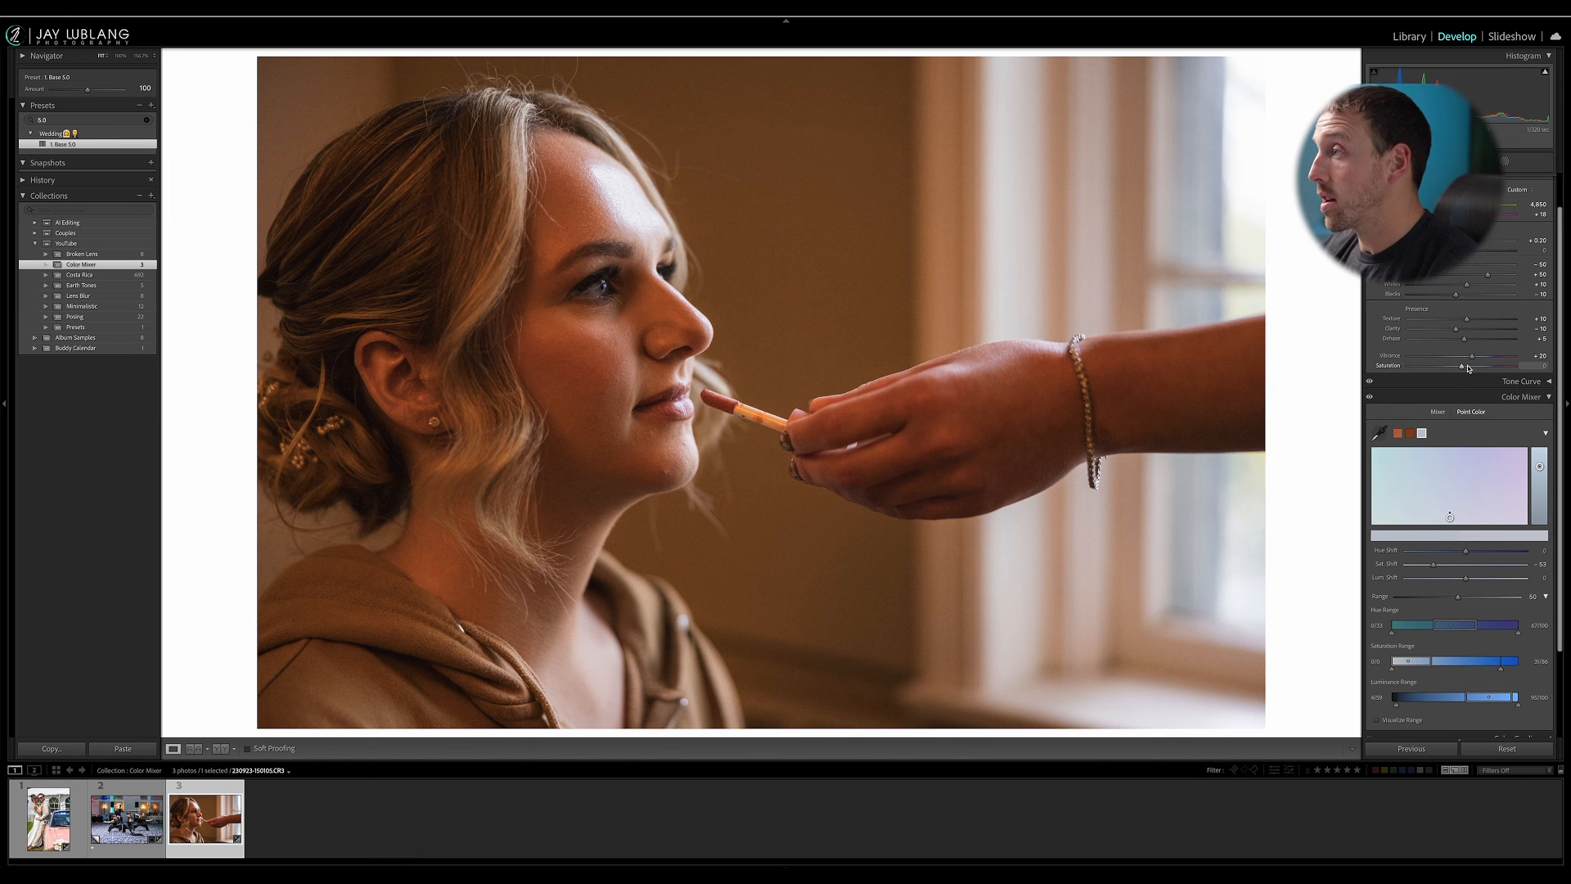
Pull the portrait's overall saturation far down in the basic adjustments
{"action": "left_click_drag", "start_coordinate": [1462, 366], "coordinate": [1403, 365]}
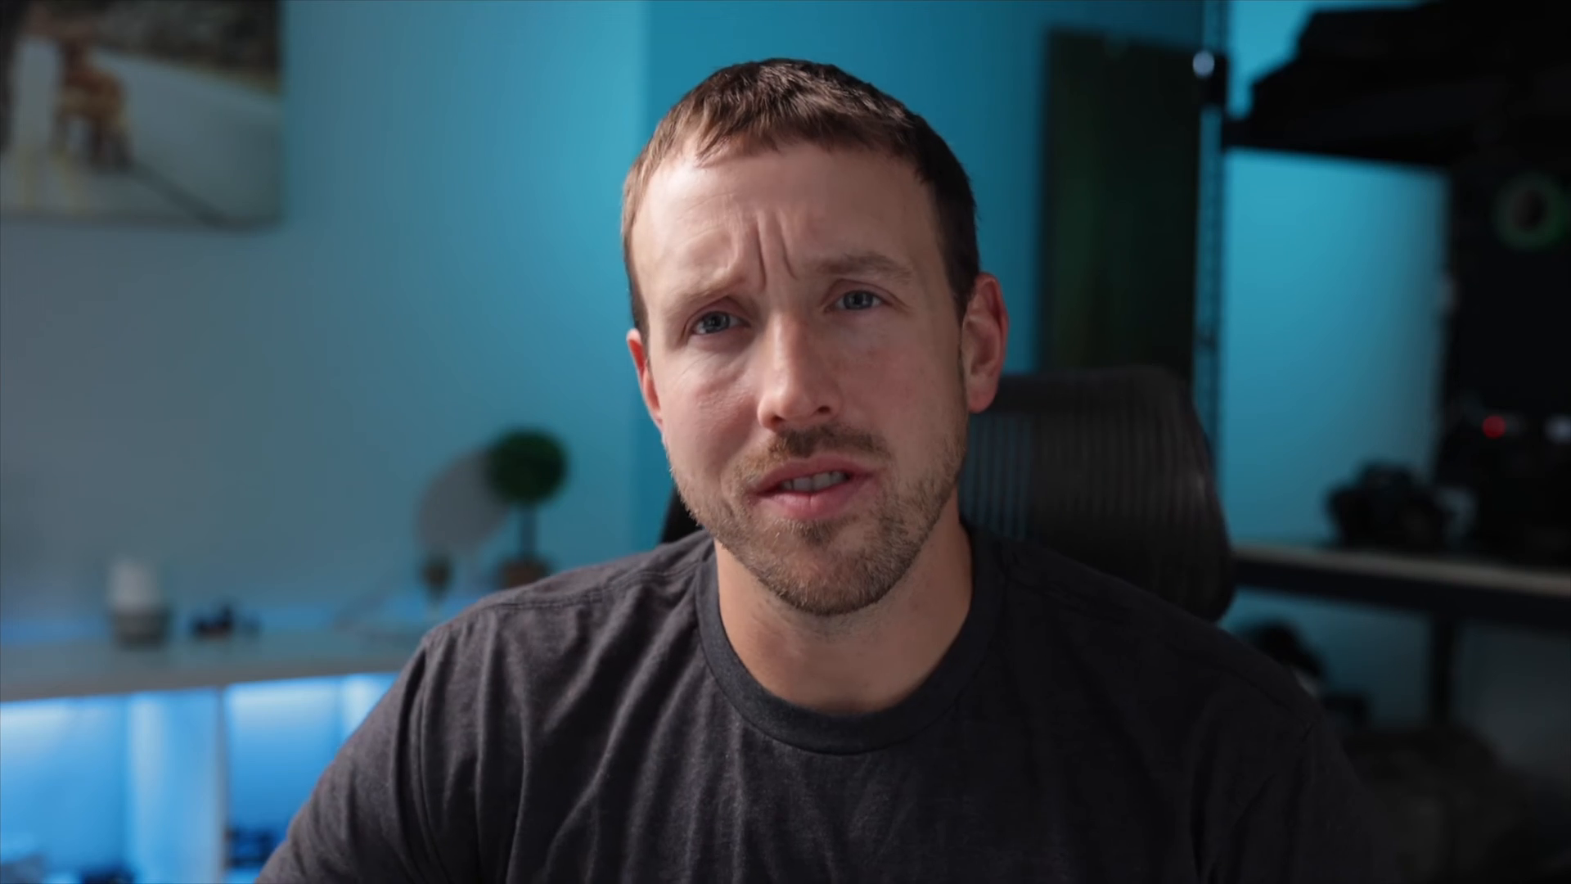